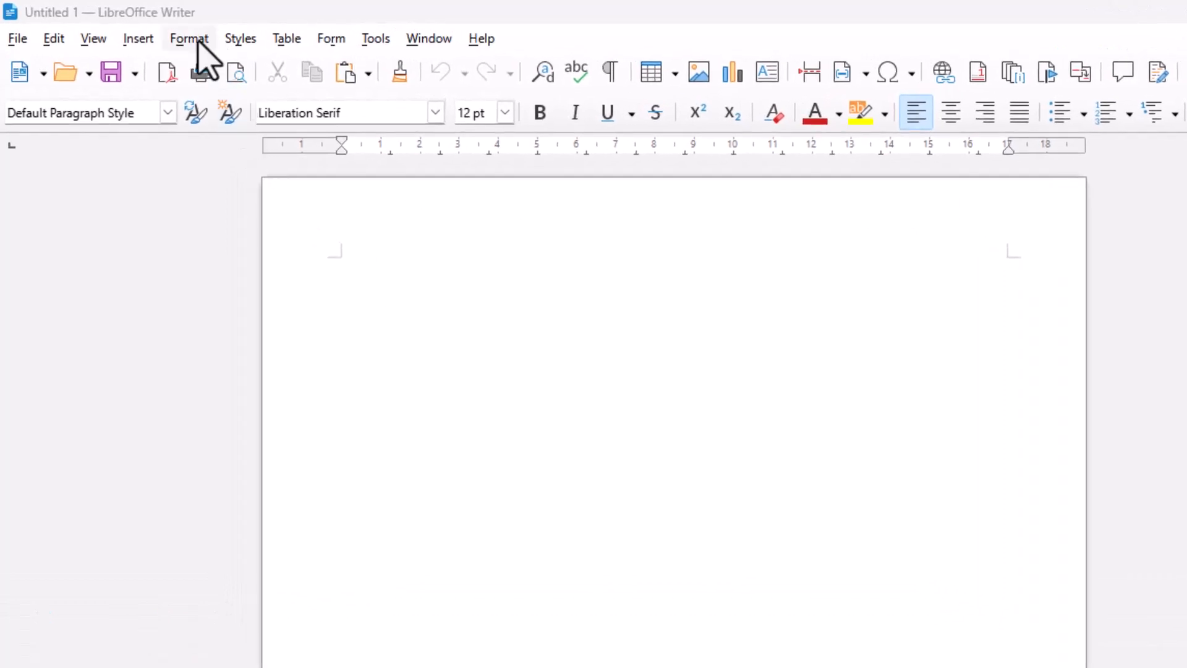
left_click(198, 40)
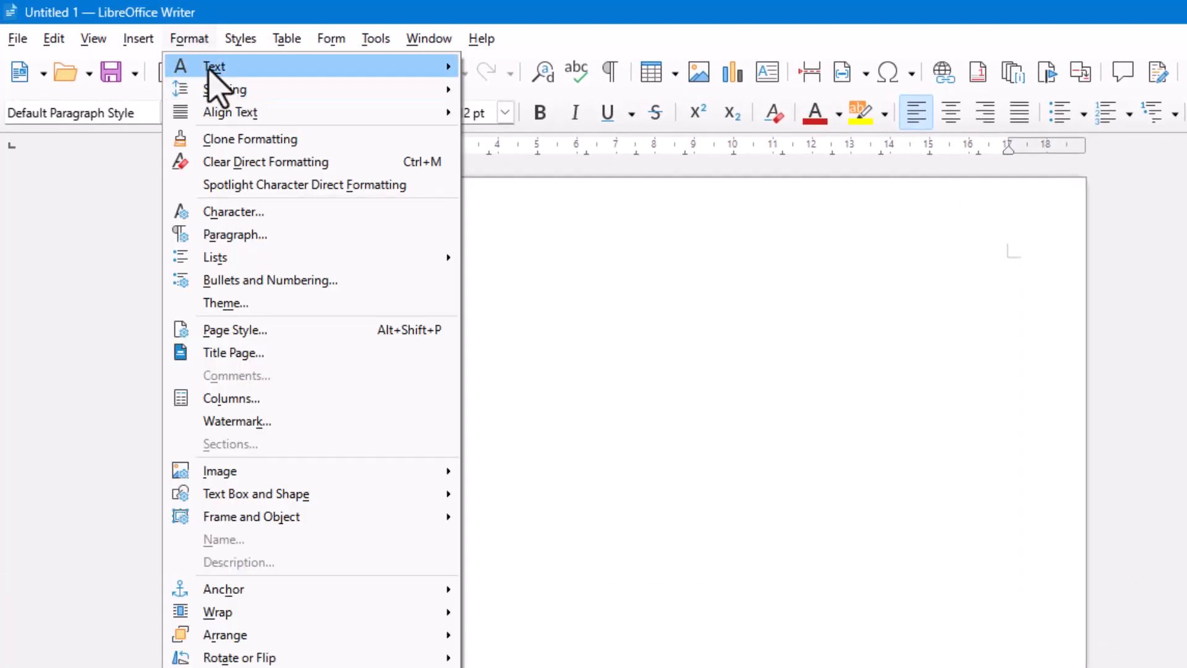
mouse_move(224, 94)
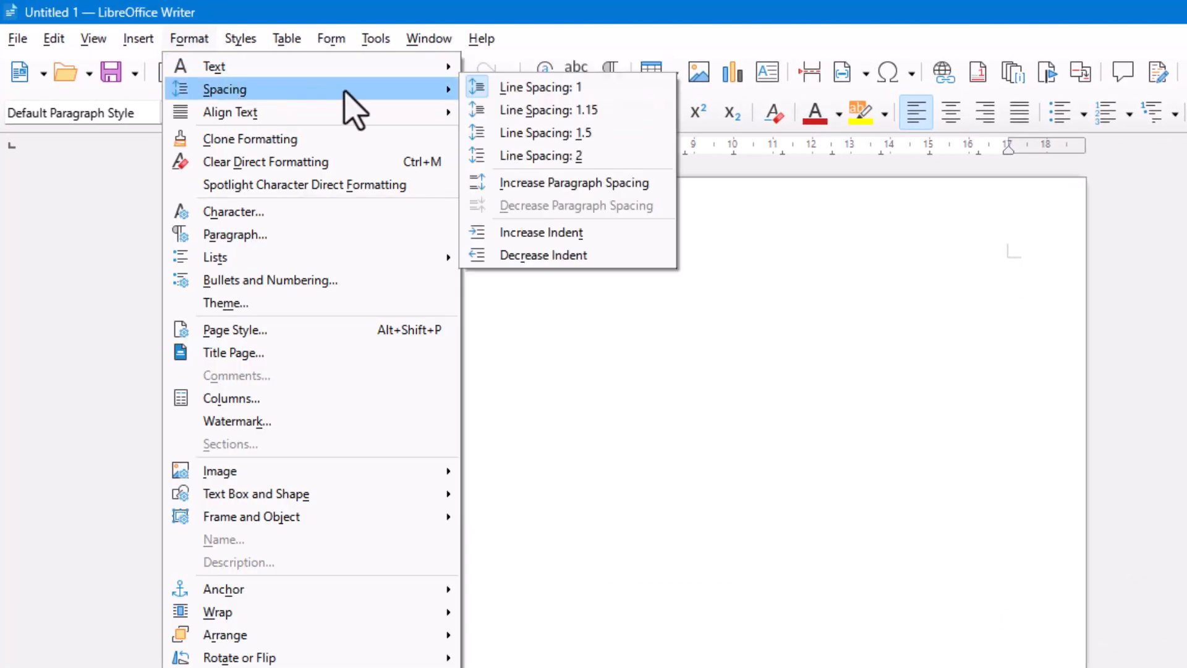
mouse_move(411, 112)
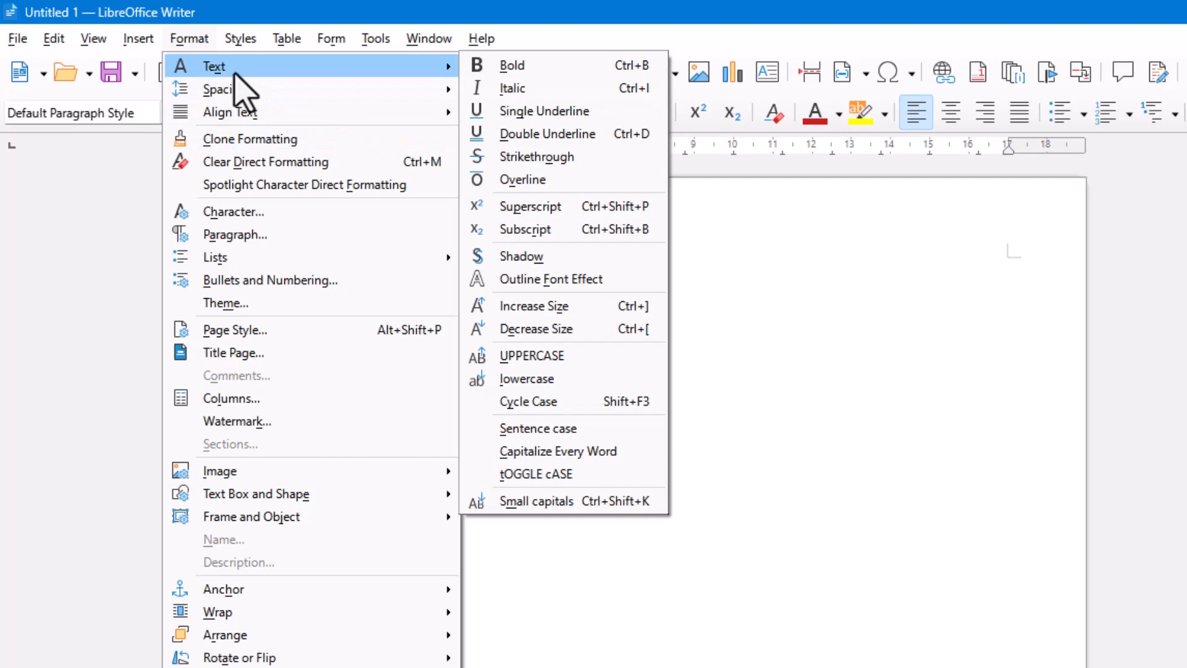
left_click(639, 308)
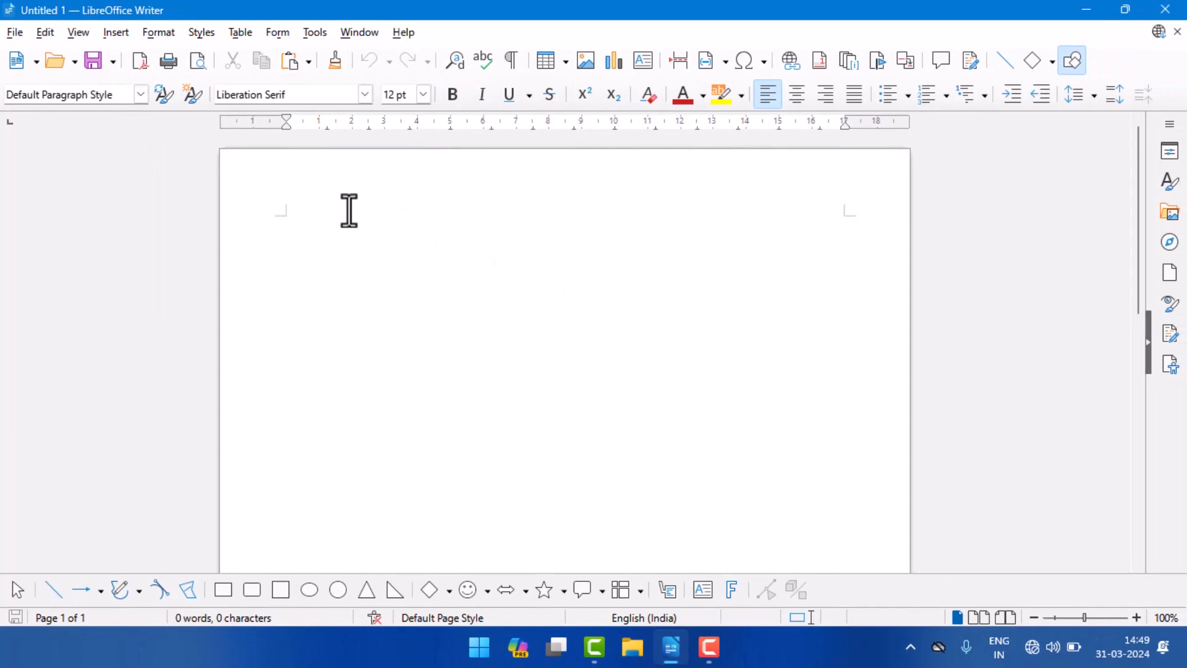
Insert the sample dummy text using the AutoText shortcut dt and select all of it.
type("dt")
key("F3")
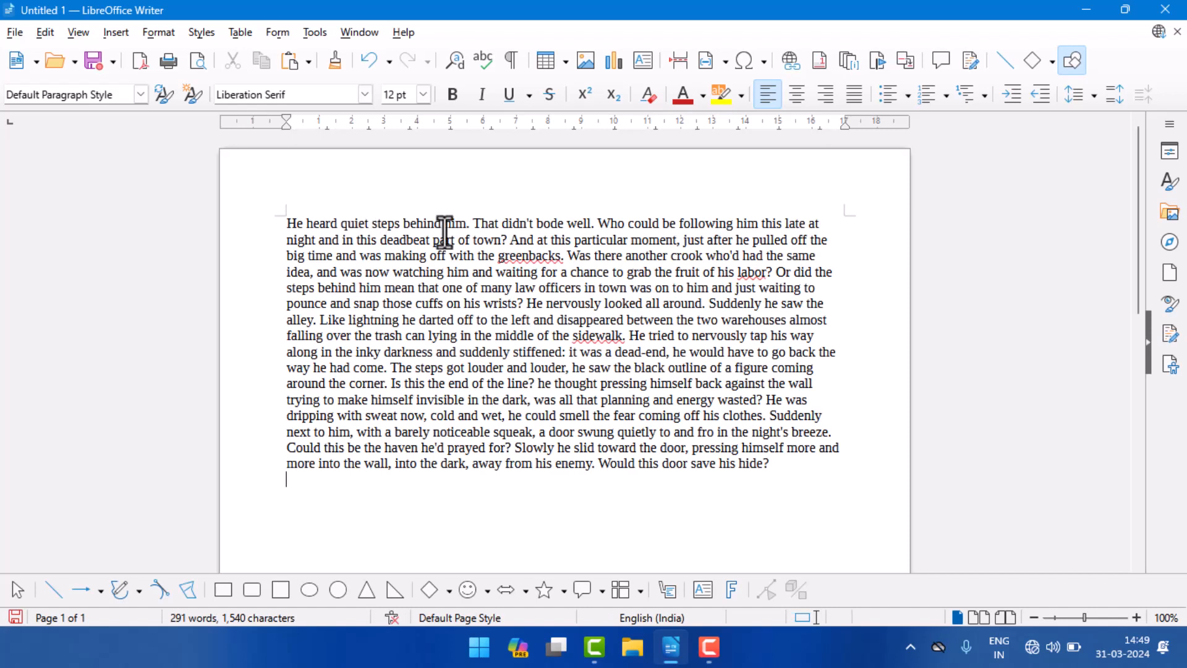
left_click_drag(288, 224, 794, 463)
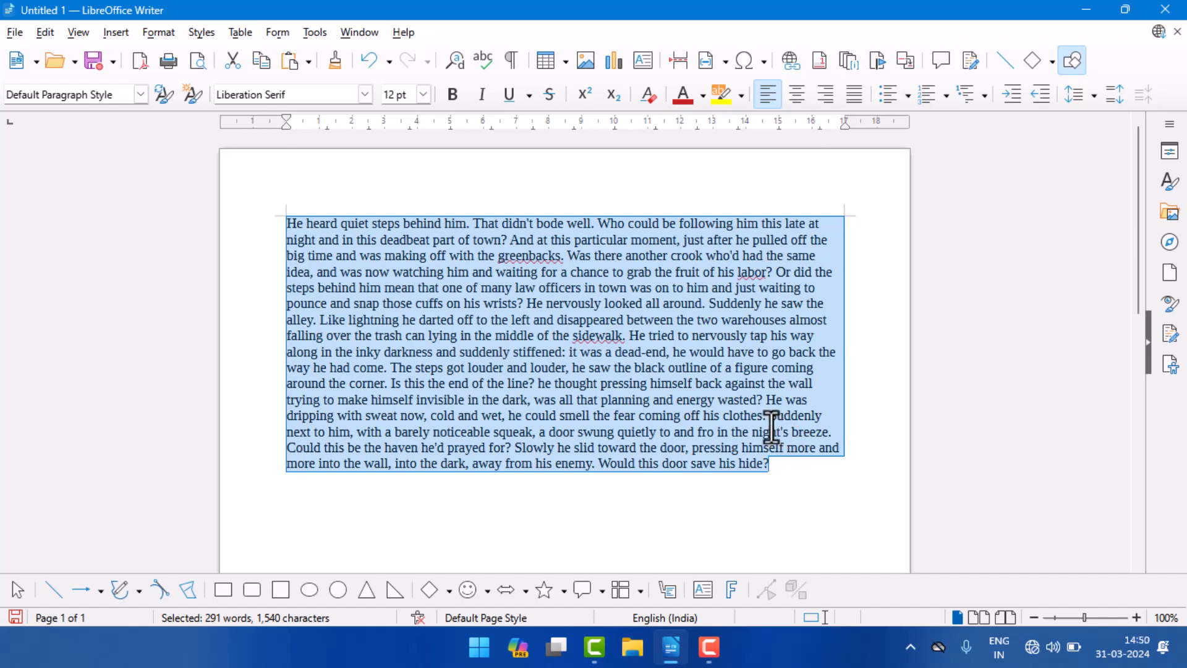
Split the text with paragraph breaks before "alley" and before "dripping", with the formatting marks shown.
left_click(820, 307)
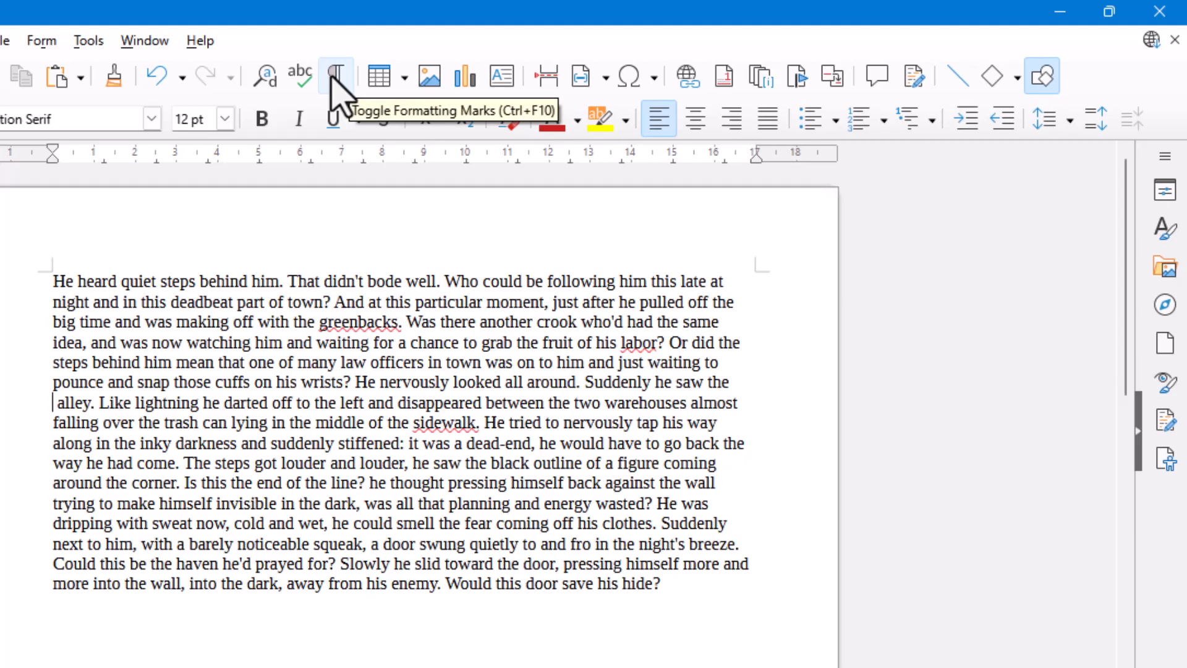
left_click(333, 77)
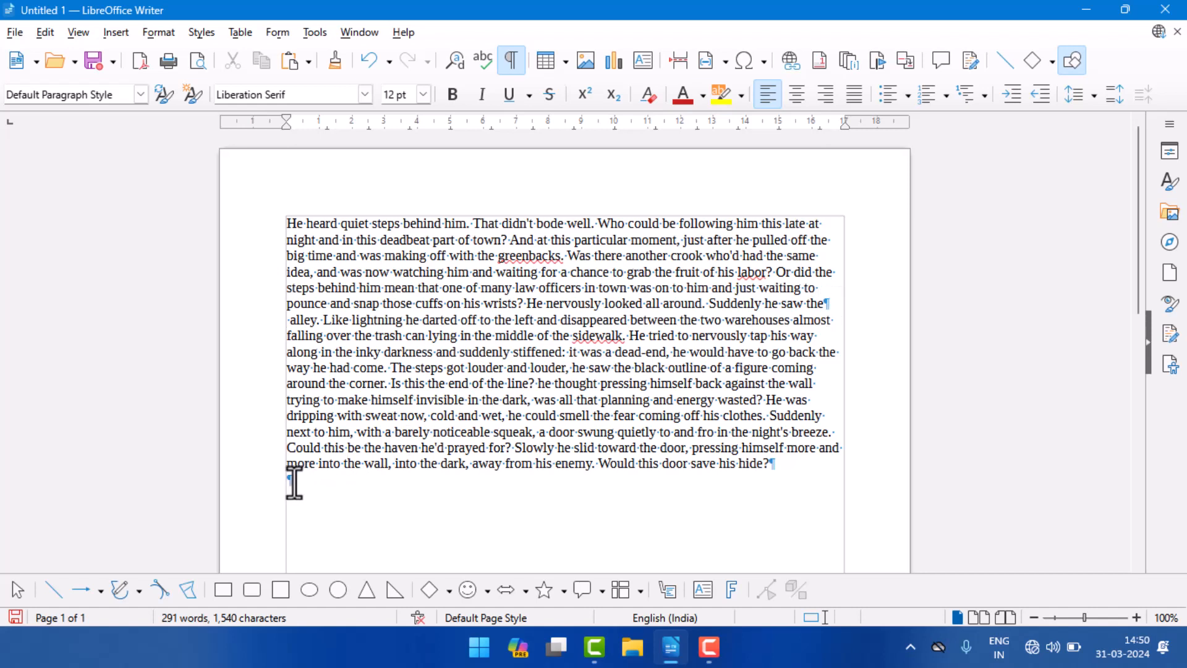
left_click(810, 401)
key("Return")
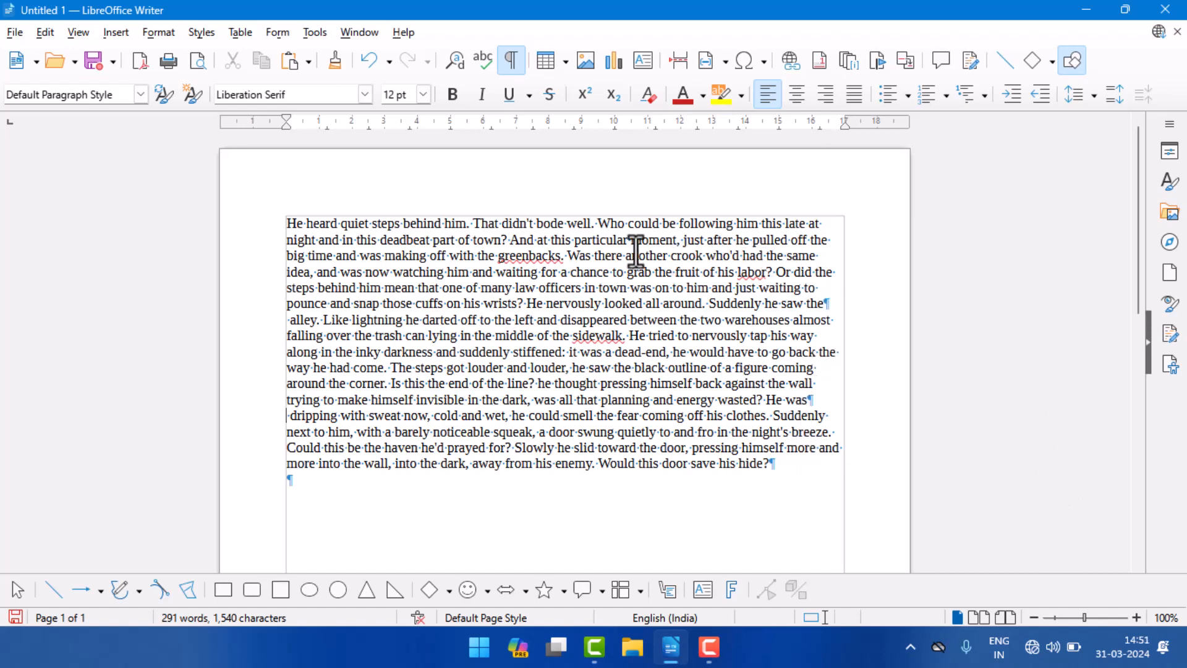
Select the whole text, hide the formatting marks and deselect the text.
left_click_drag(287, 224, 776, 472)
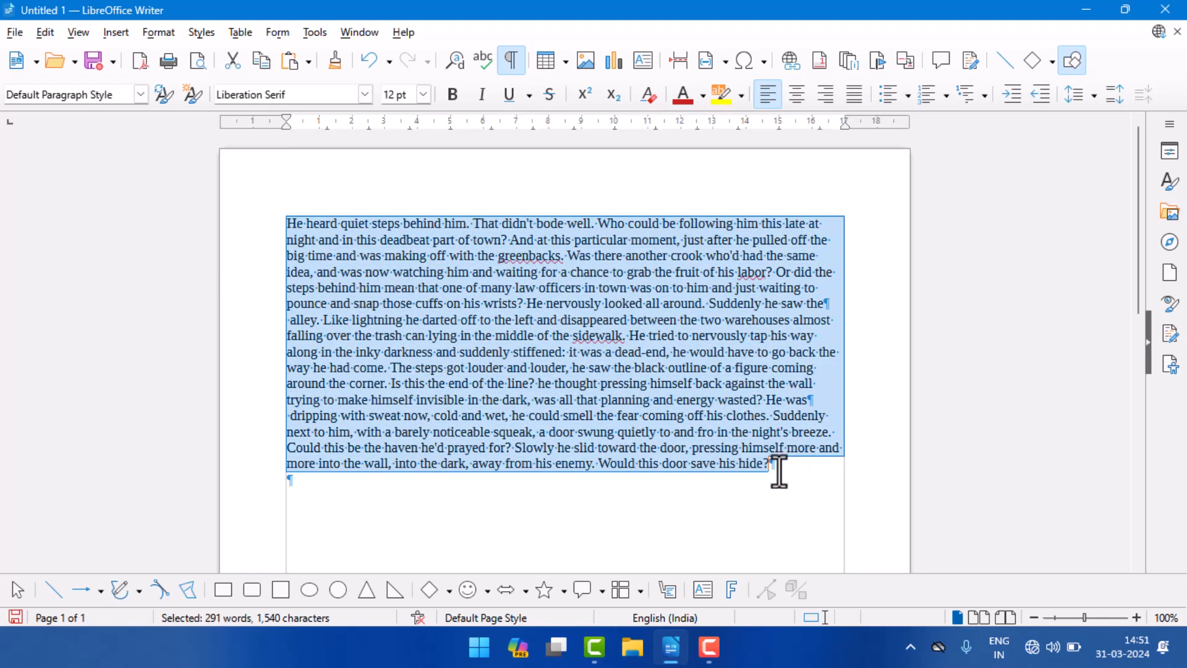
left_click(509, 61)
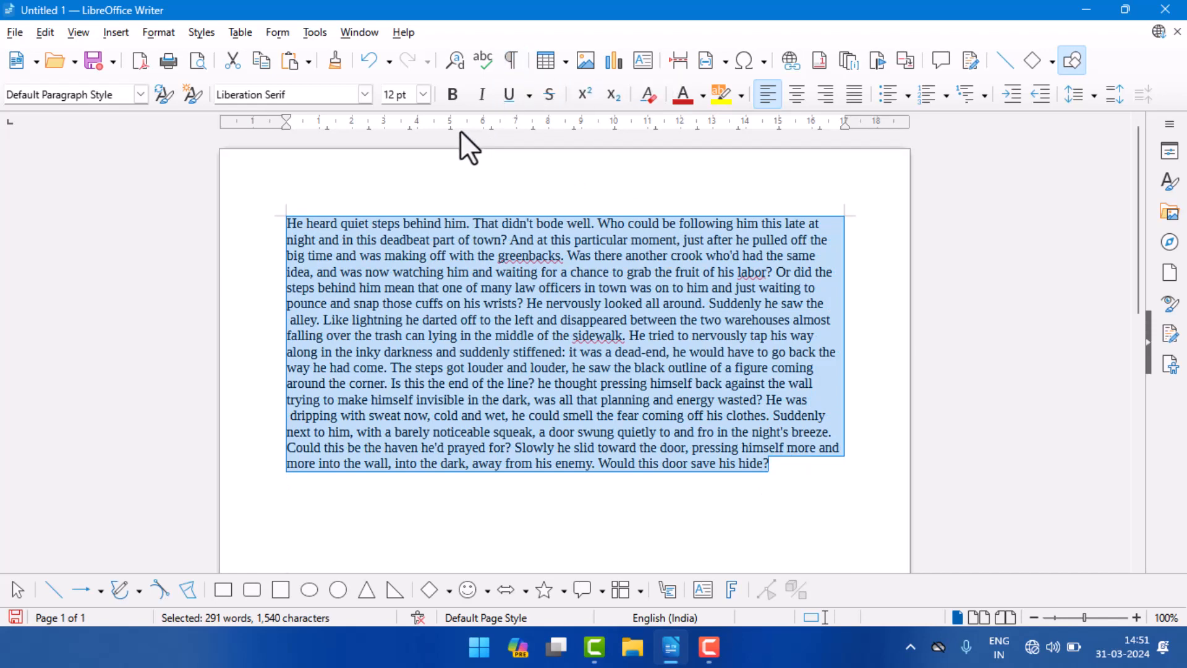
left_click(583, 262)
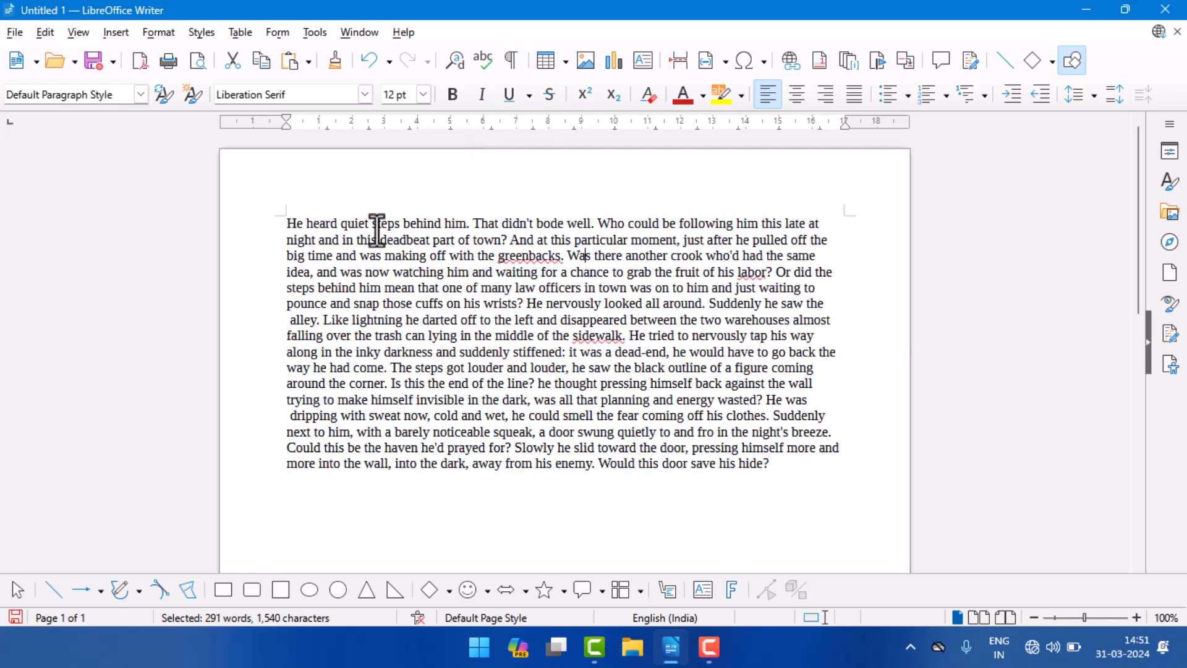
Set the font size to 16 pt and turn on bold at the end of the word "He" in the first paragraph.
left_click(299, 224)
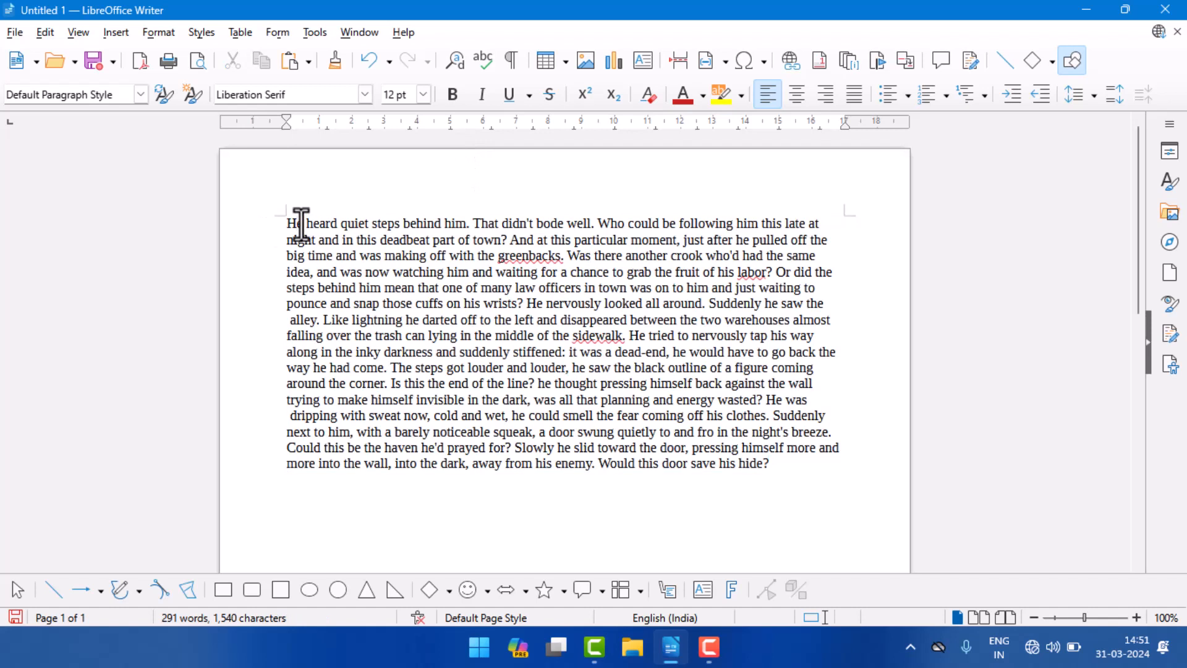
left_click(423, 94)
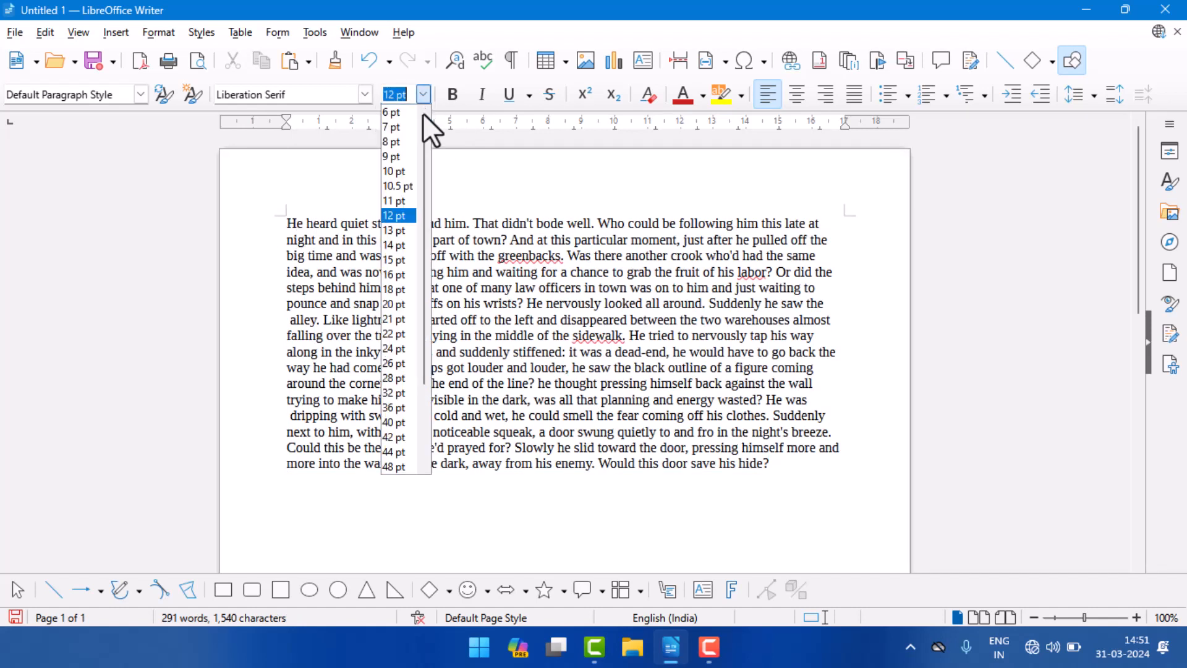
left_click(403, 267)
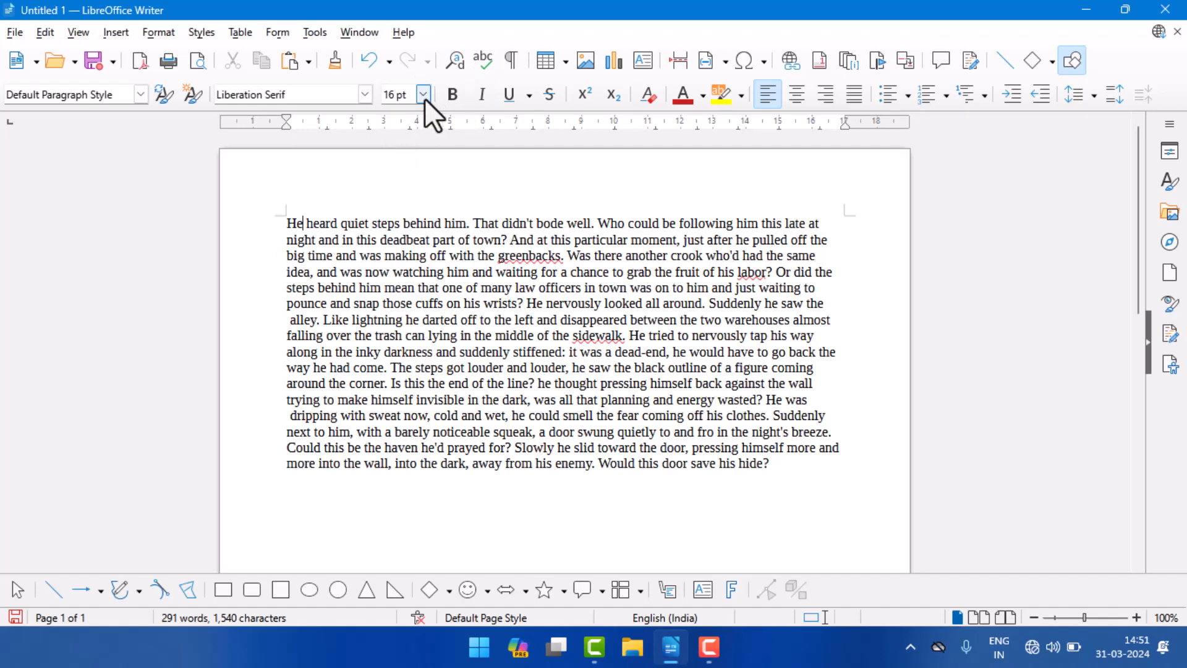
left_click(453, 96)
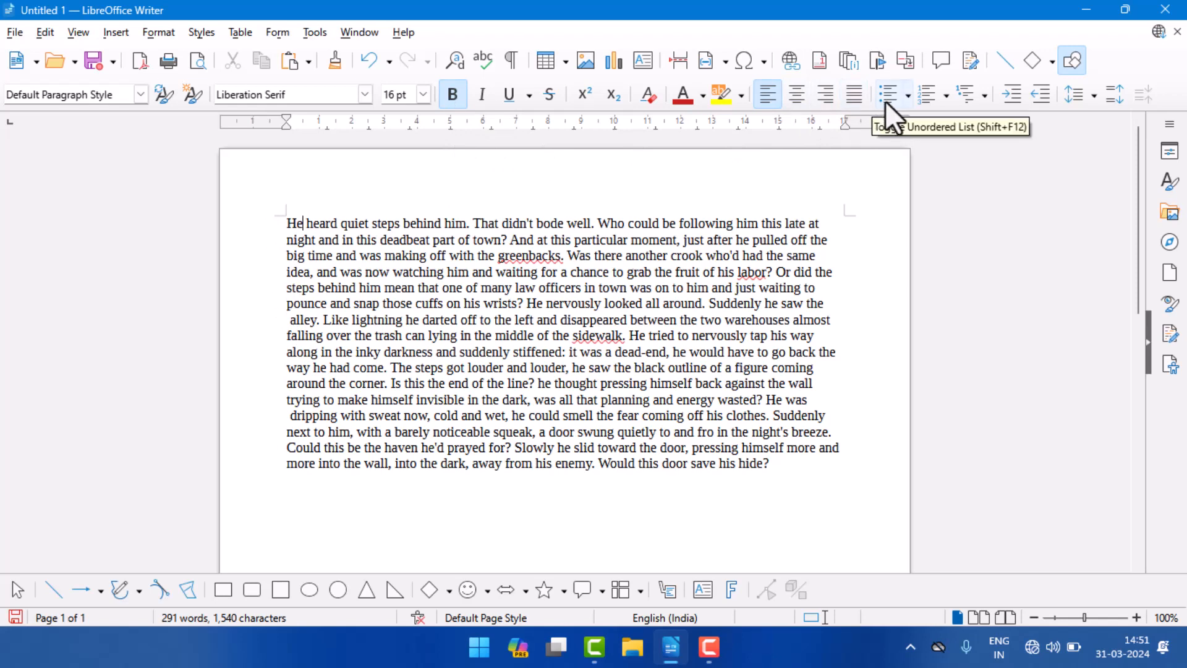
Try centred and right alignment on the first paragraph.
left_click(794, 97)
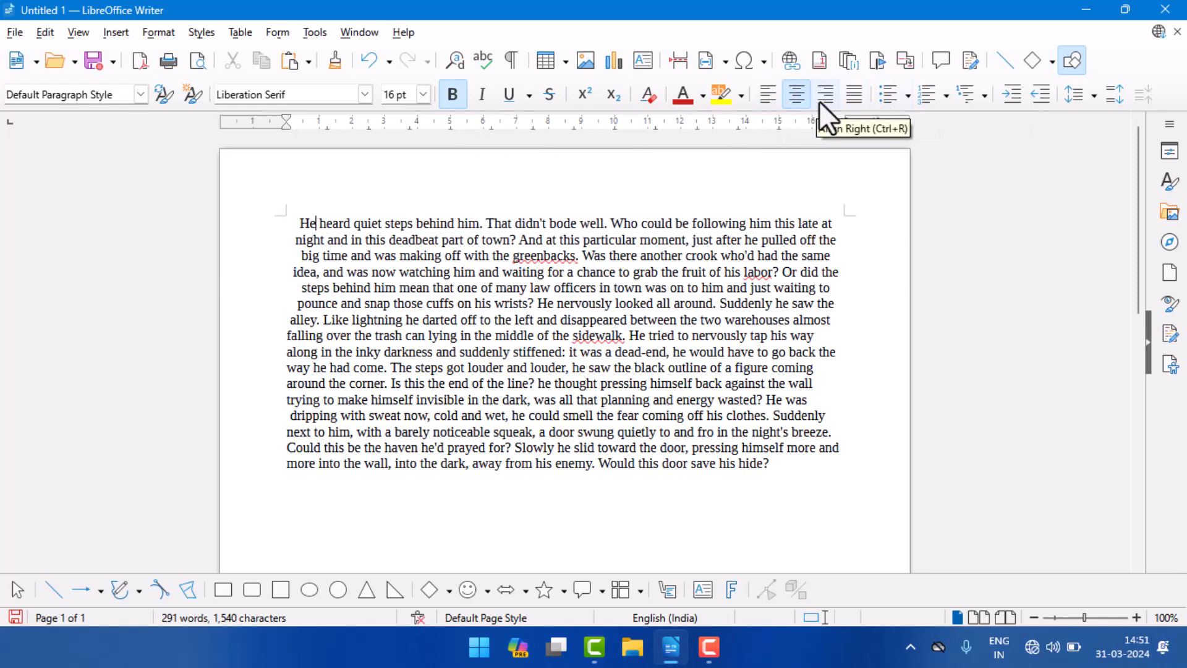
left_click(829, 100)
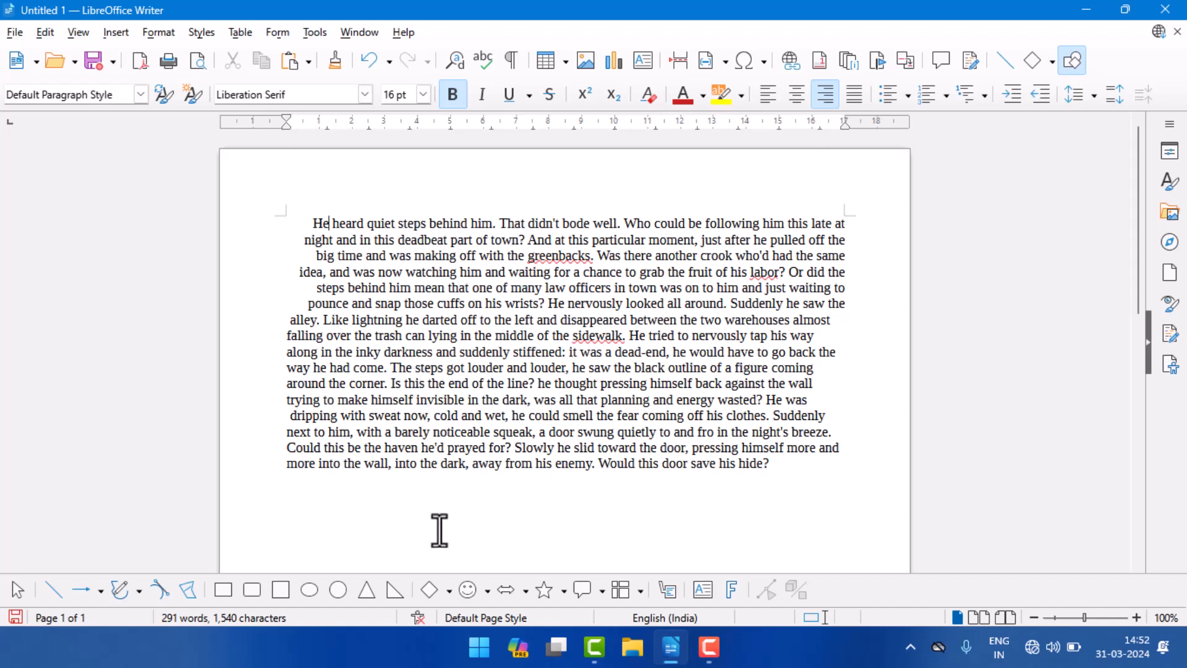
Choose cyan as the highlighting colour and set the font colour of the word "prayed" to pink.
left_click(458, 447)
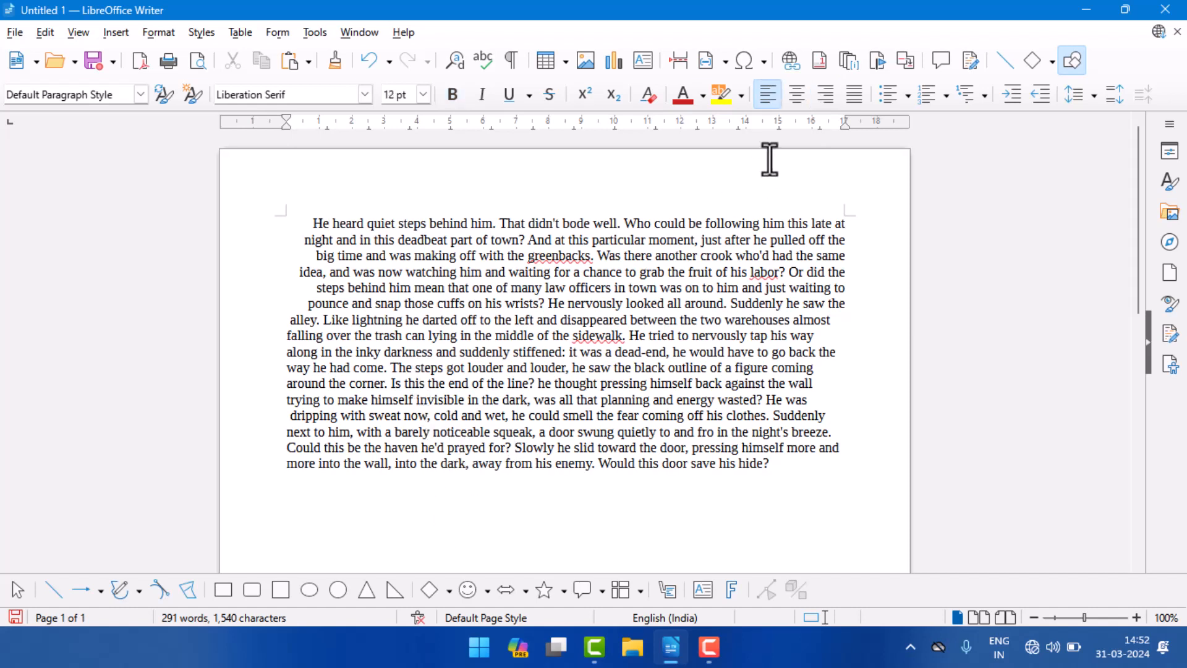
left_click(742, 100)
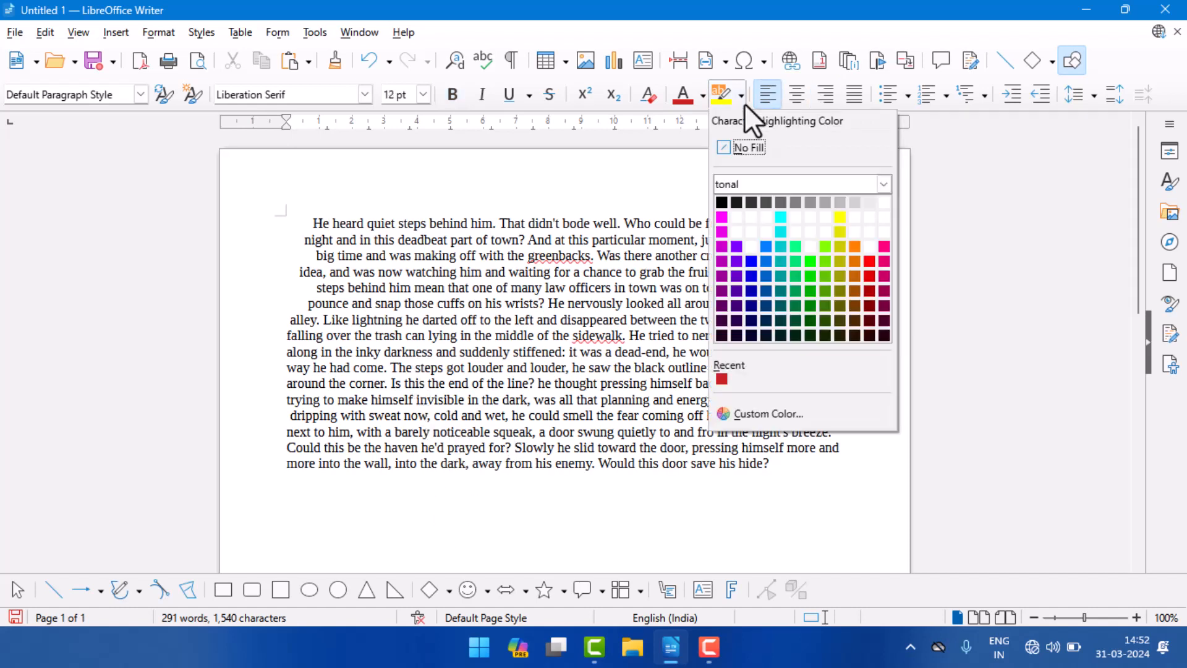
left_click(777, 224)
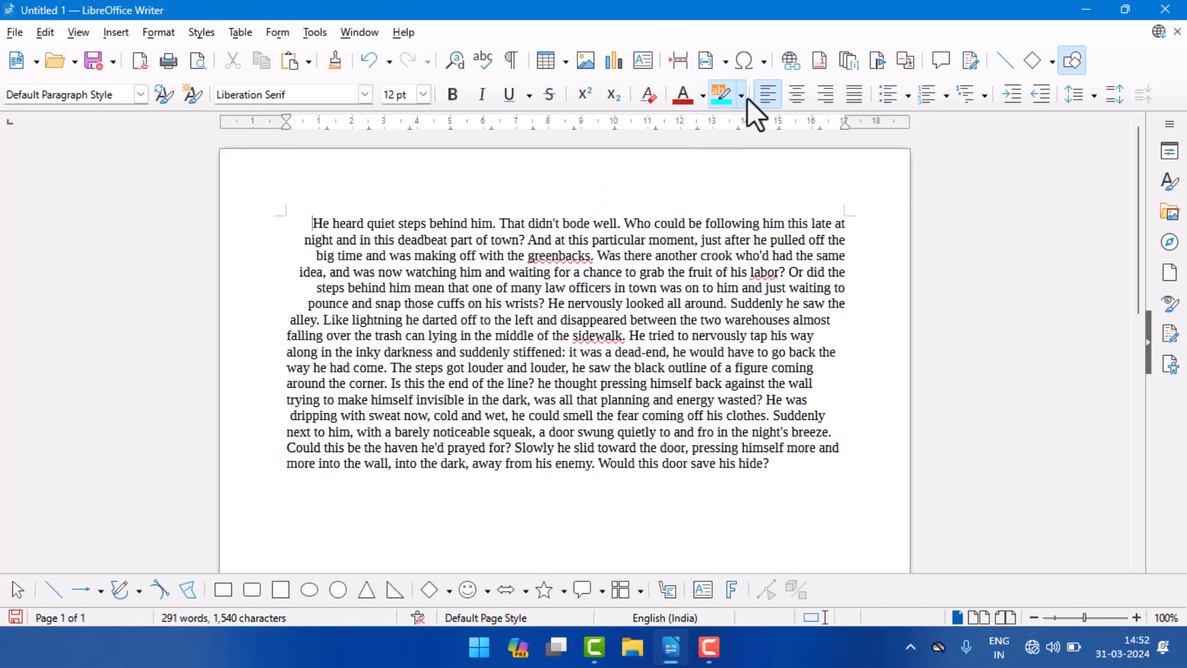
left_click(702, 97)
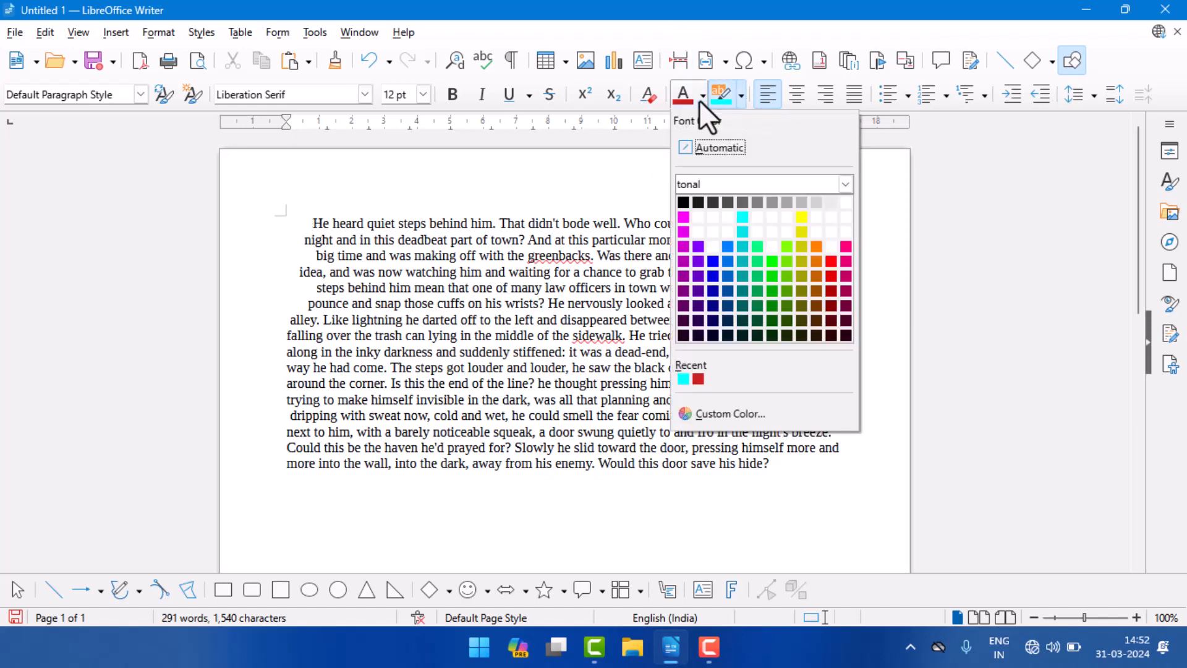
left_click(844, 247)
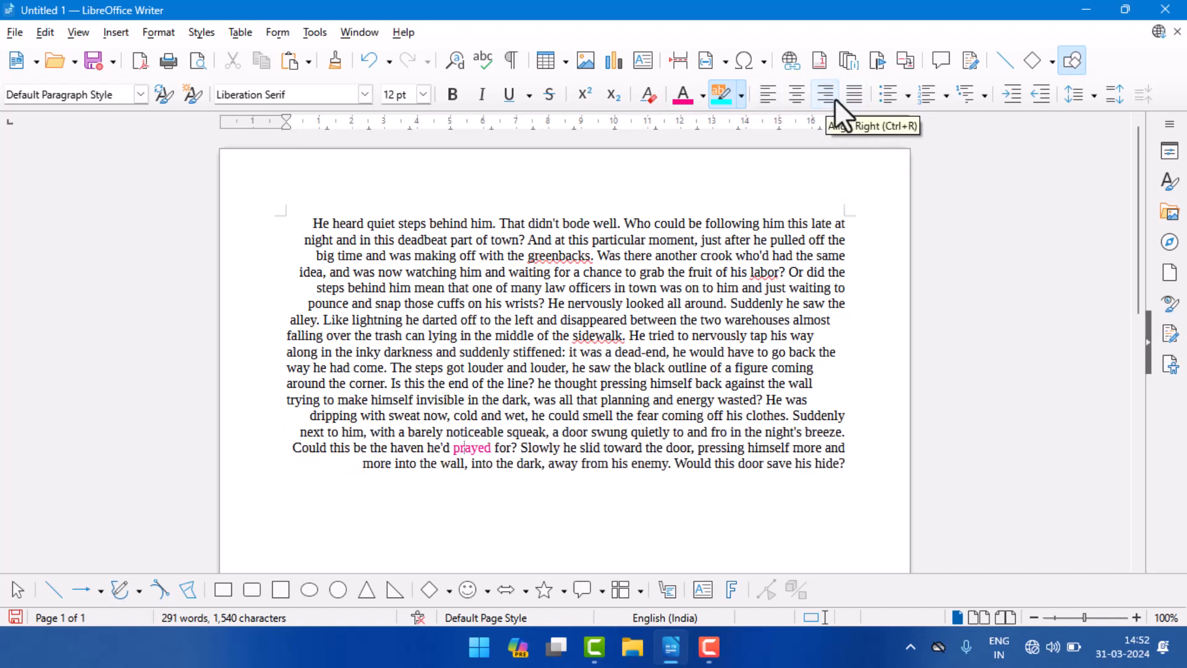
Try justified and centred alignment on the last paragraph, ending with left alignment.
left_click(852, 96)
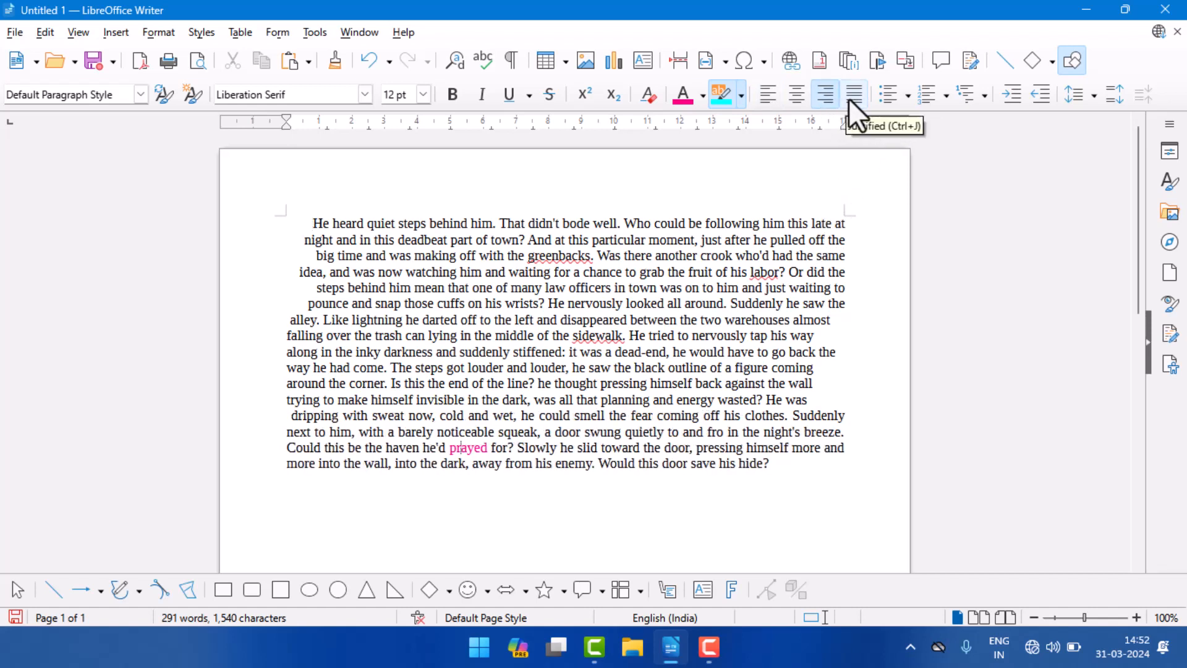
left_click(797, 102)
left_click(775, 102)
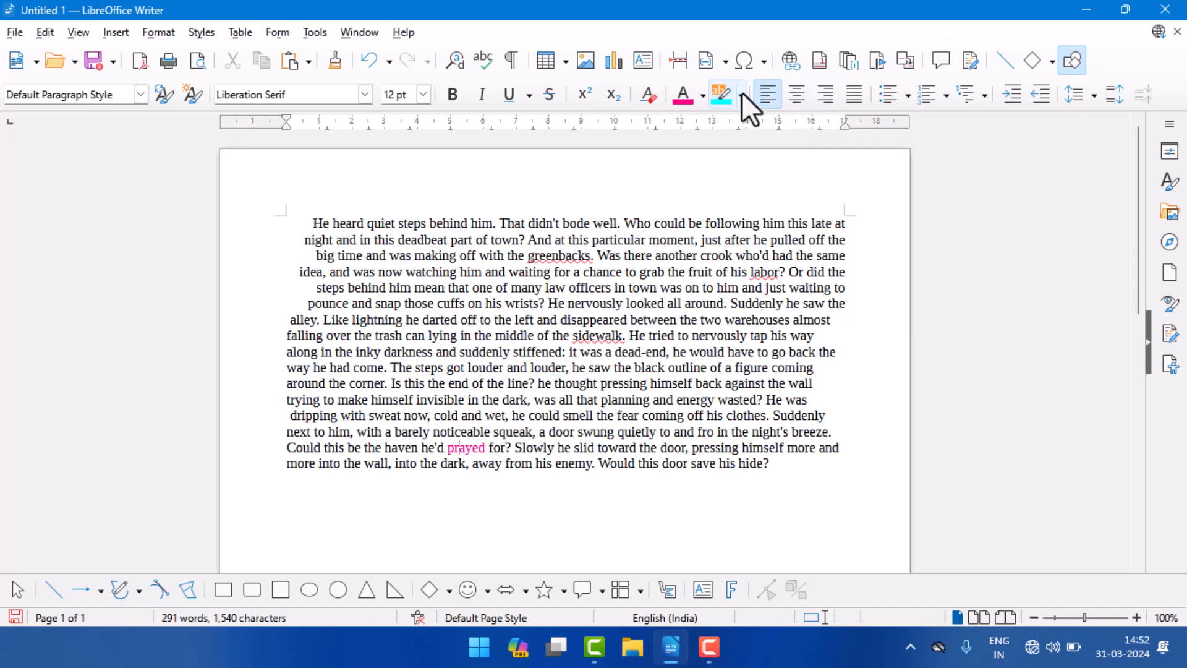
Make the word "prayed" bold and leave the highlighting fill mode.
left_click(555, 213)
left_click(451, 94)
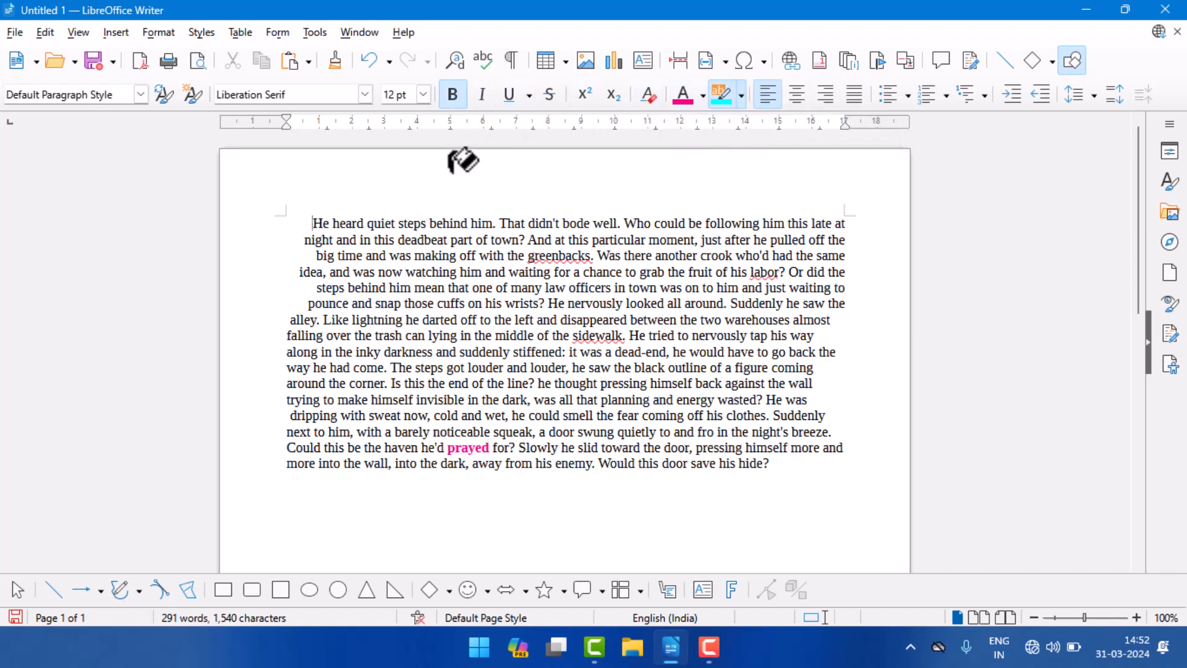
key("Escape")
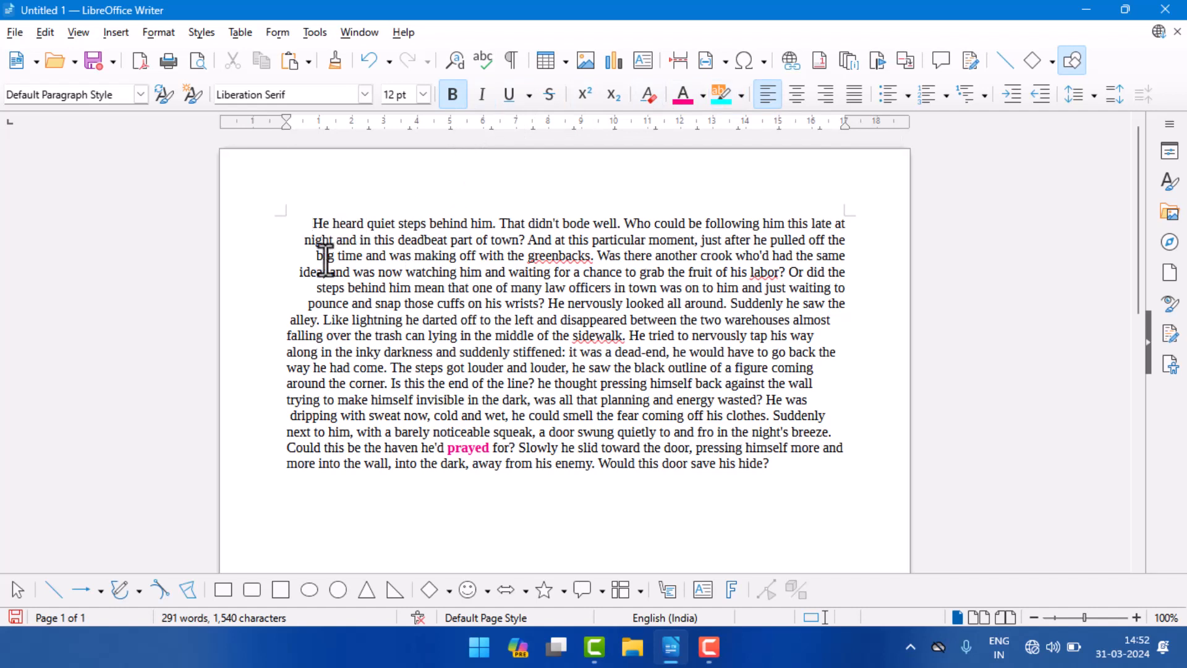
Try bold on the opening text up to "and was", remove it again, and left-align the first paragraph.
left_click_drag(316, 224, 416, 253)
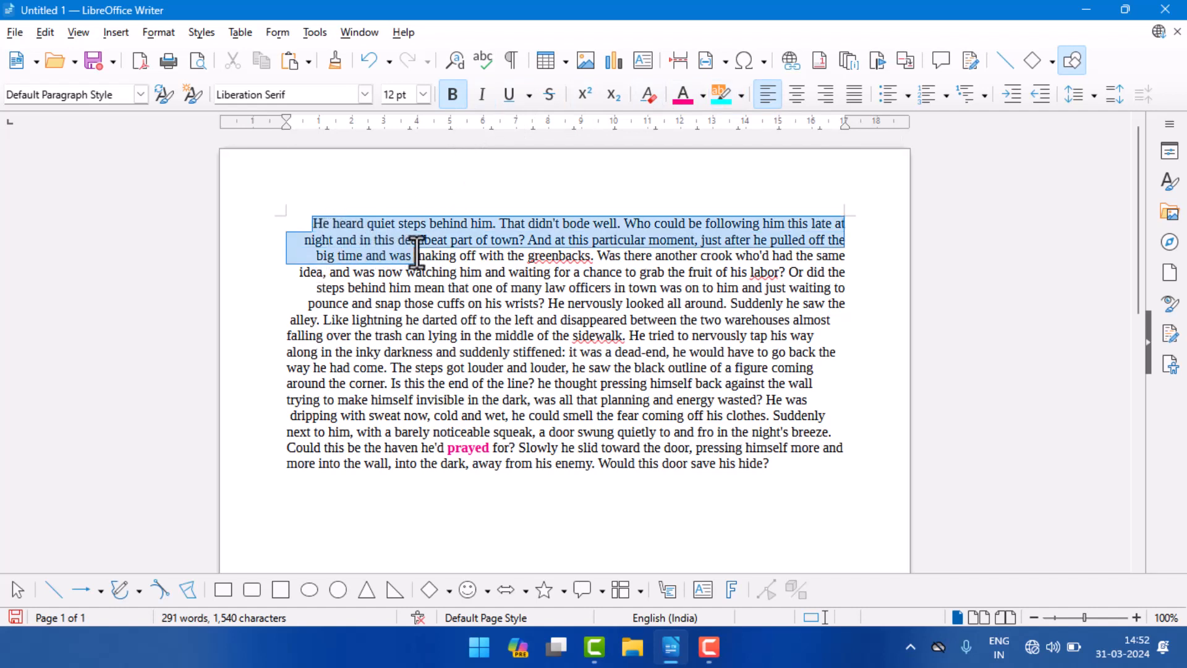
left_click(453, 94)
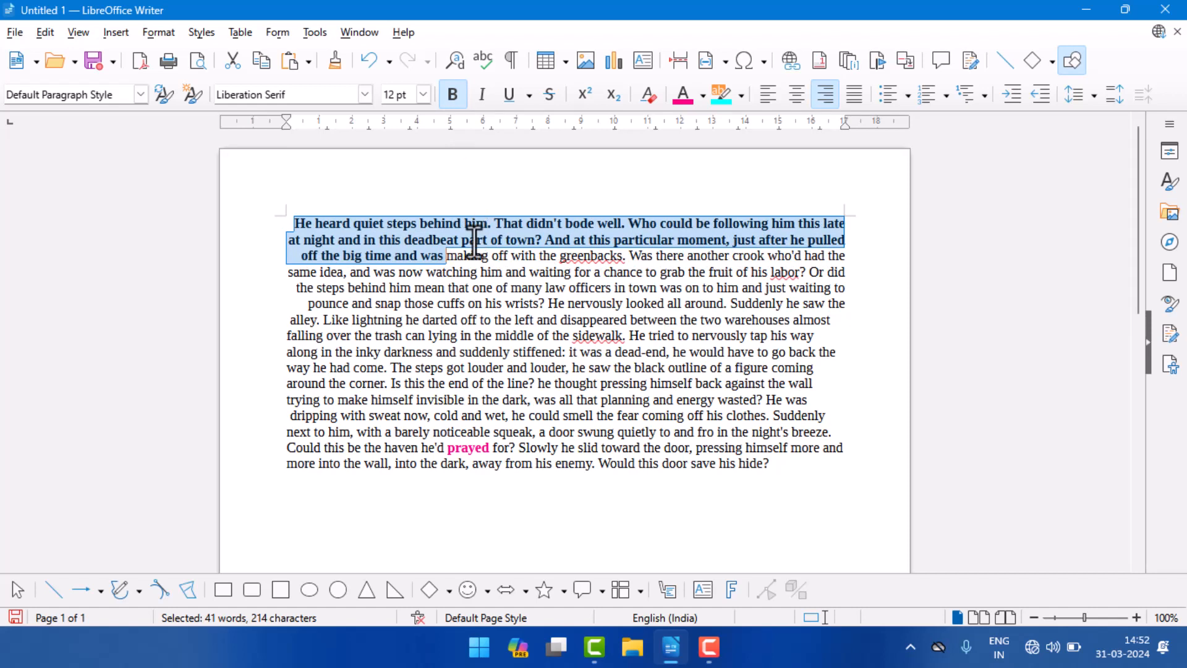
left_click(458, 93)
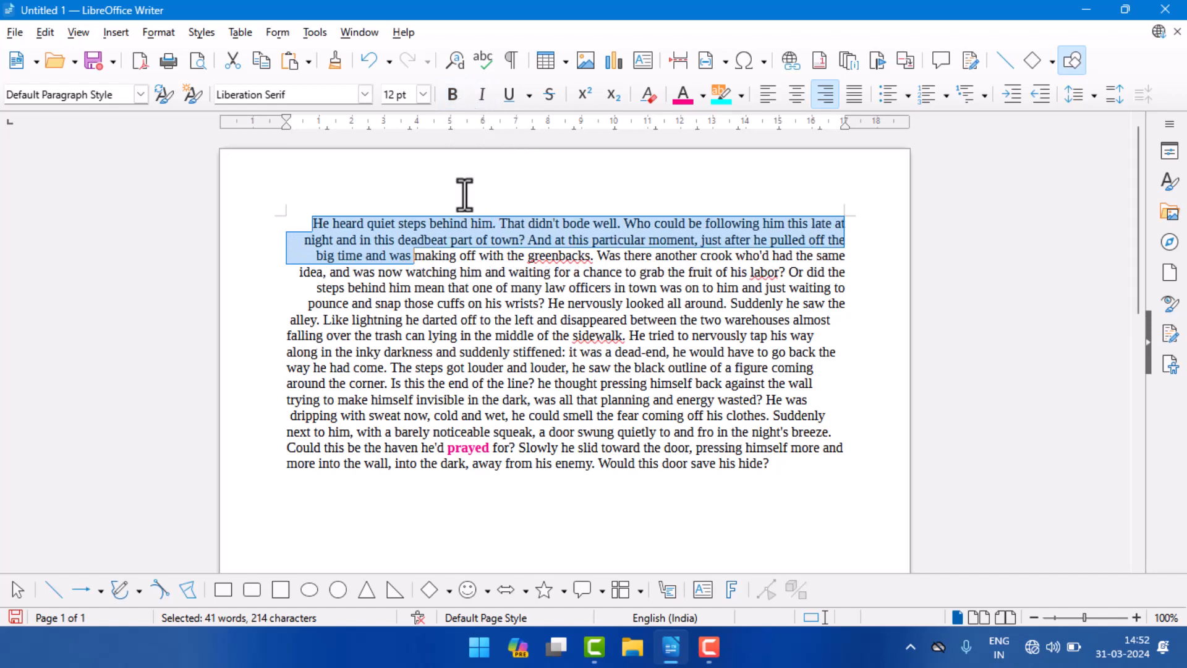
left_click(776, 97)
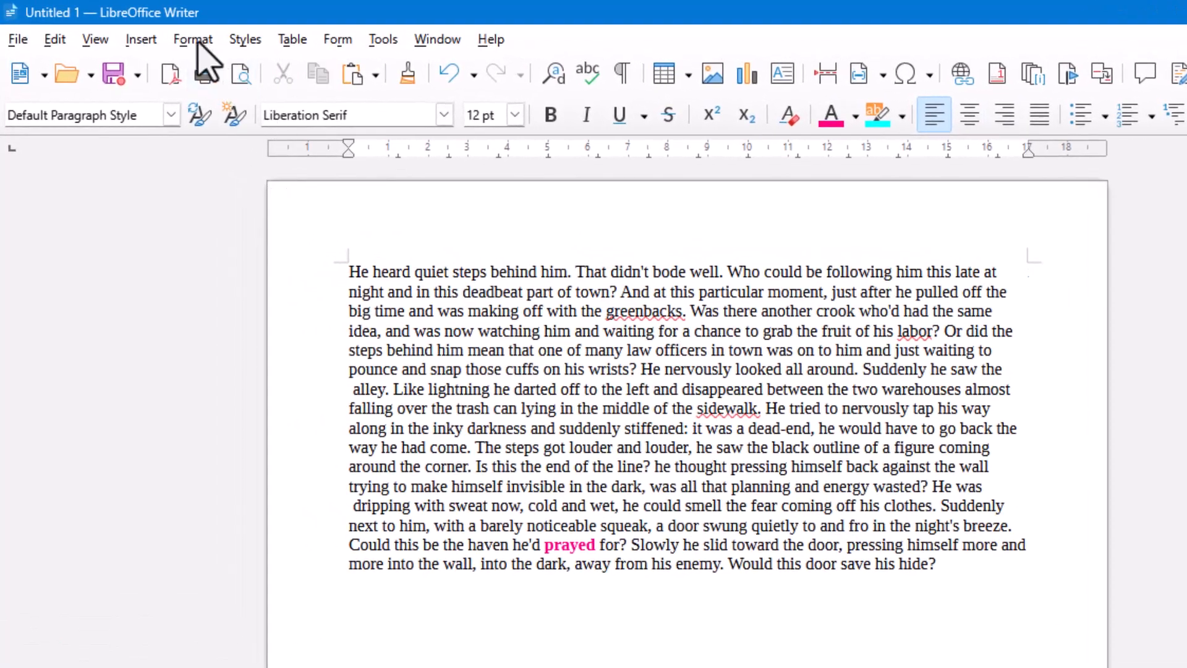
Make the word "officers" in the first paragraph bold.
left_click(158, 34)
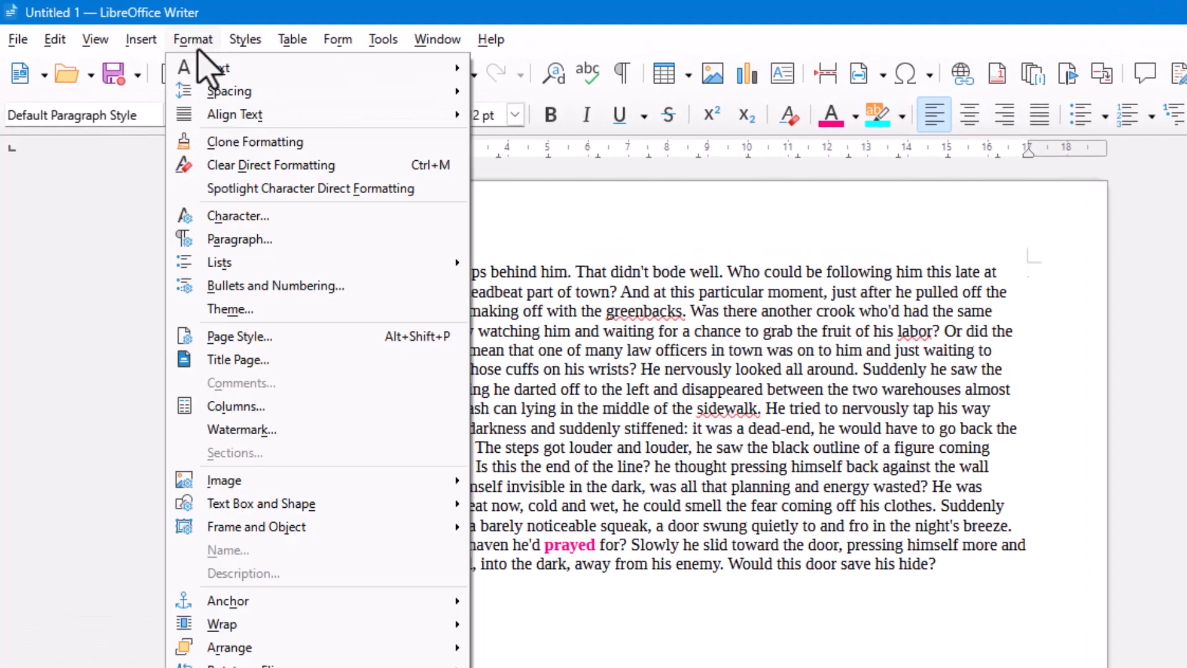
mouse_move(279, 68)
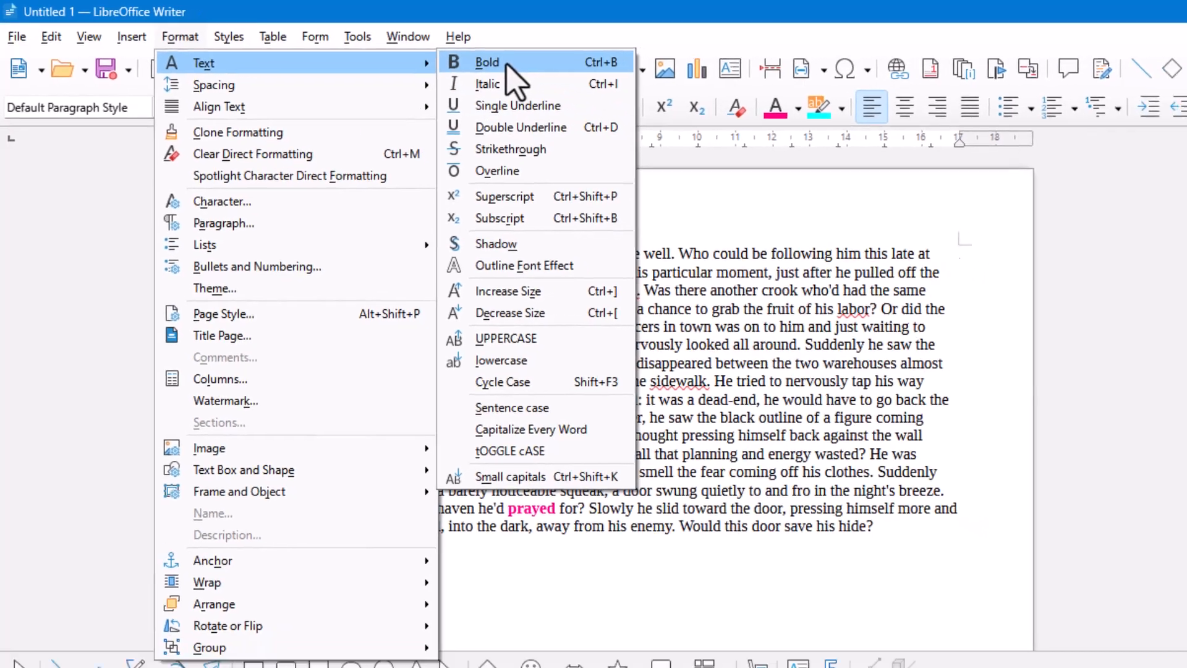
left_click(543, 68)
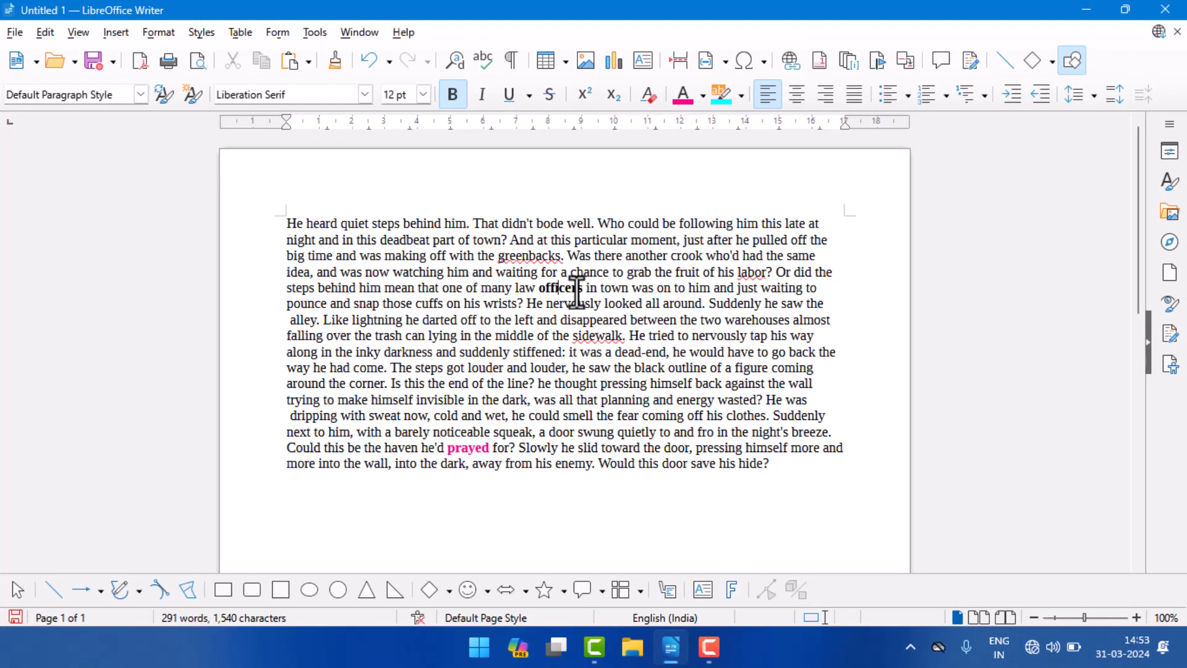
Make the opening text up to "just waiting to" bold and italic.
left_click_drag(276, 222, 817, 291)
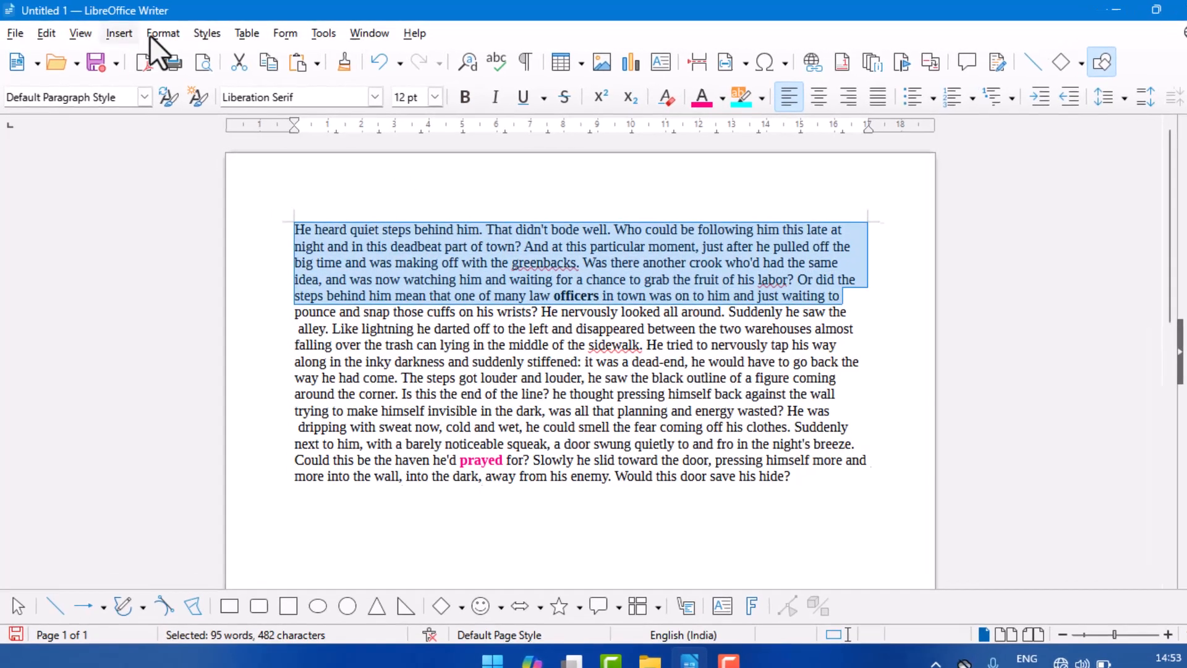
left_click(158, 32)
mouse_move(198, 57)
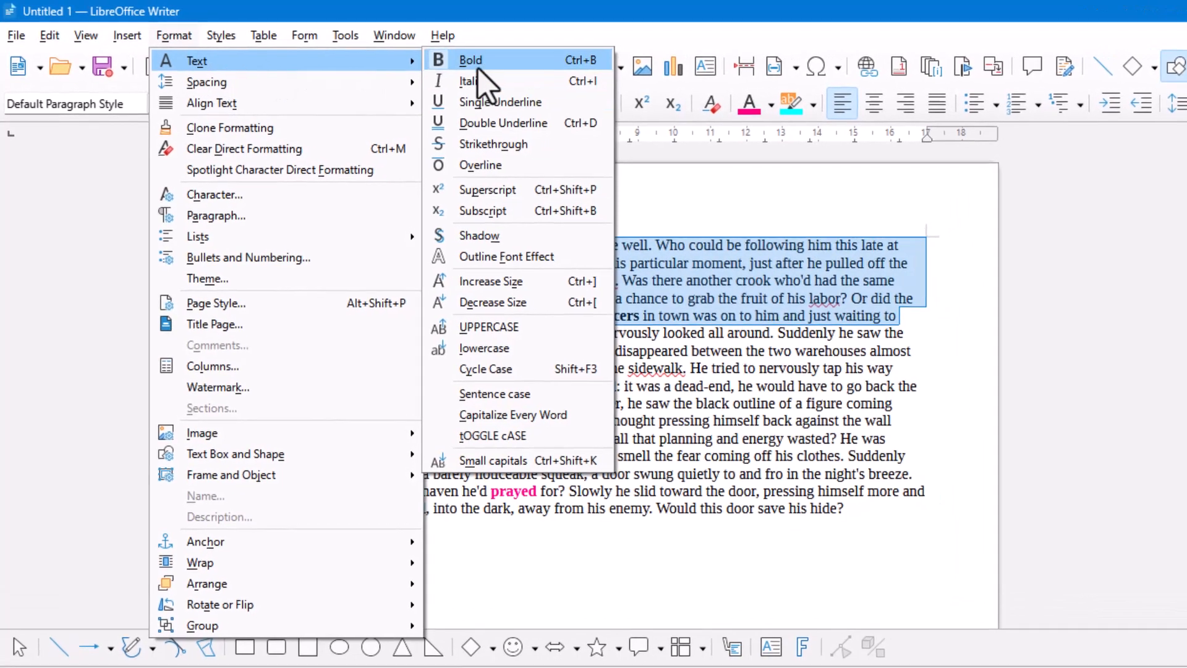
left_click(482, 62)
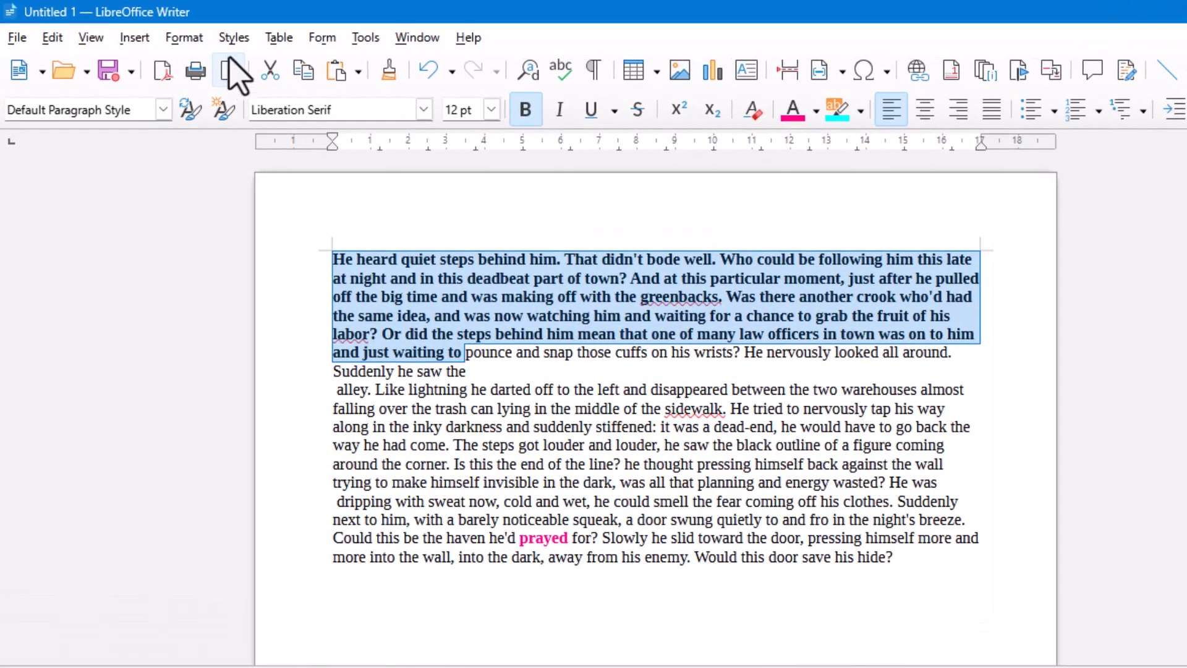
left_click(177, 36)
mouse_move(219, 60)
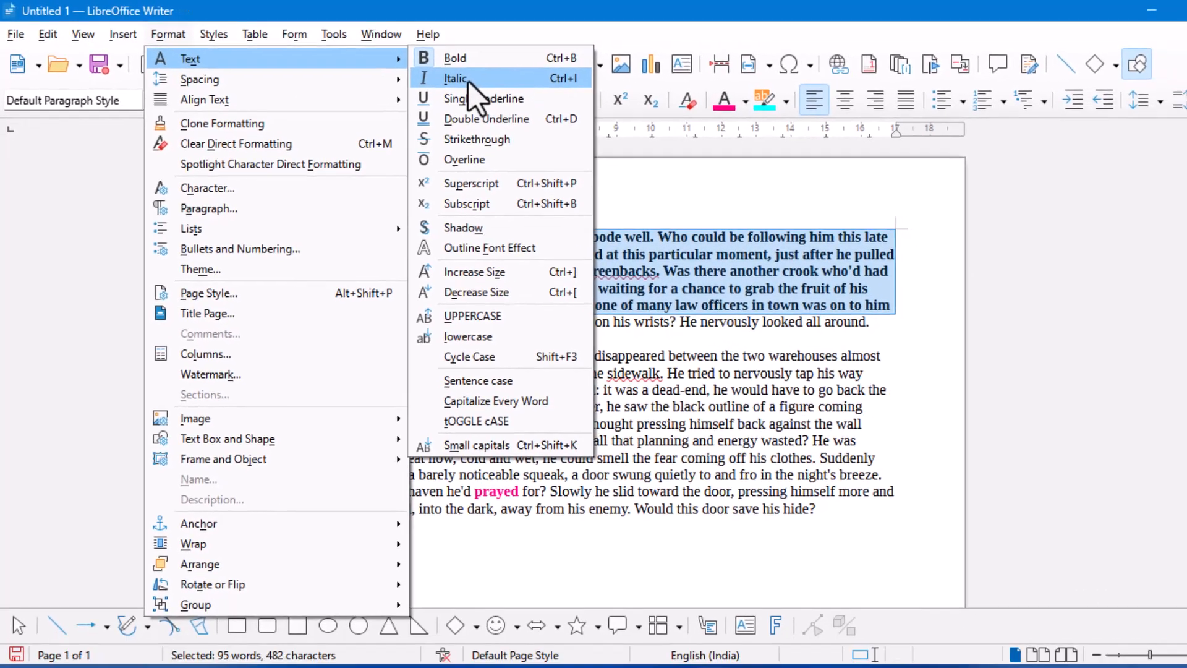
left_click(507, 86)
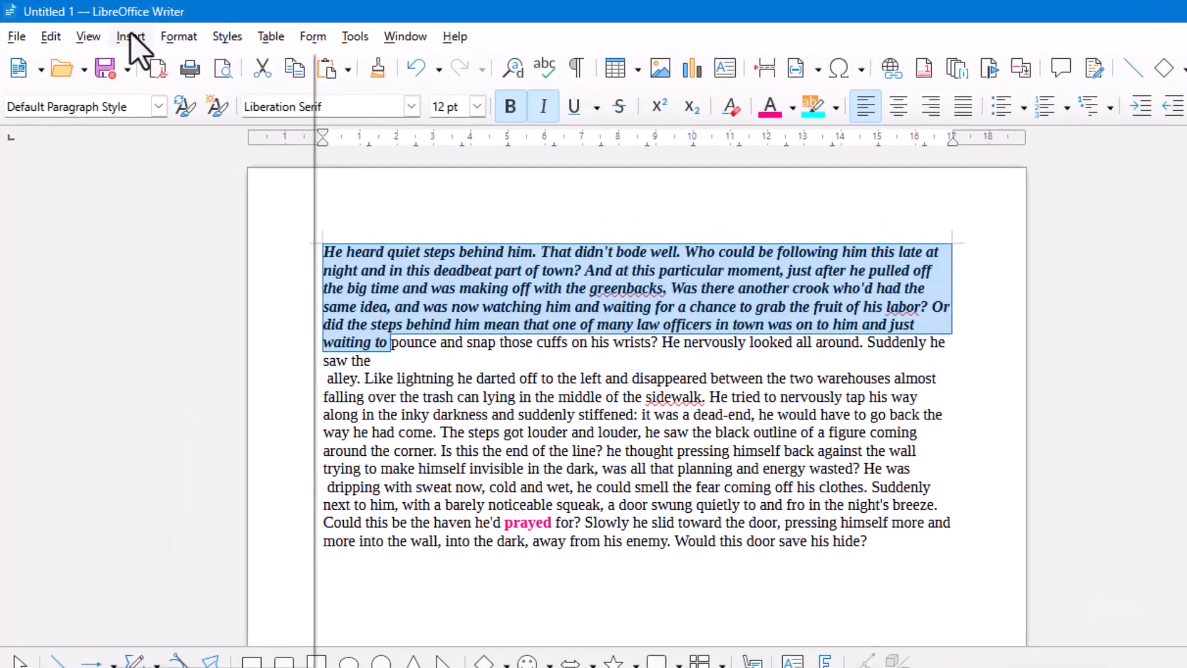
Apply a single underline to the selected opening text.
left_click(120, 32)
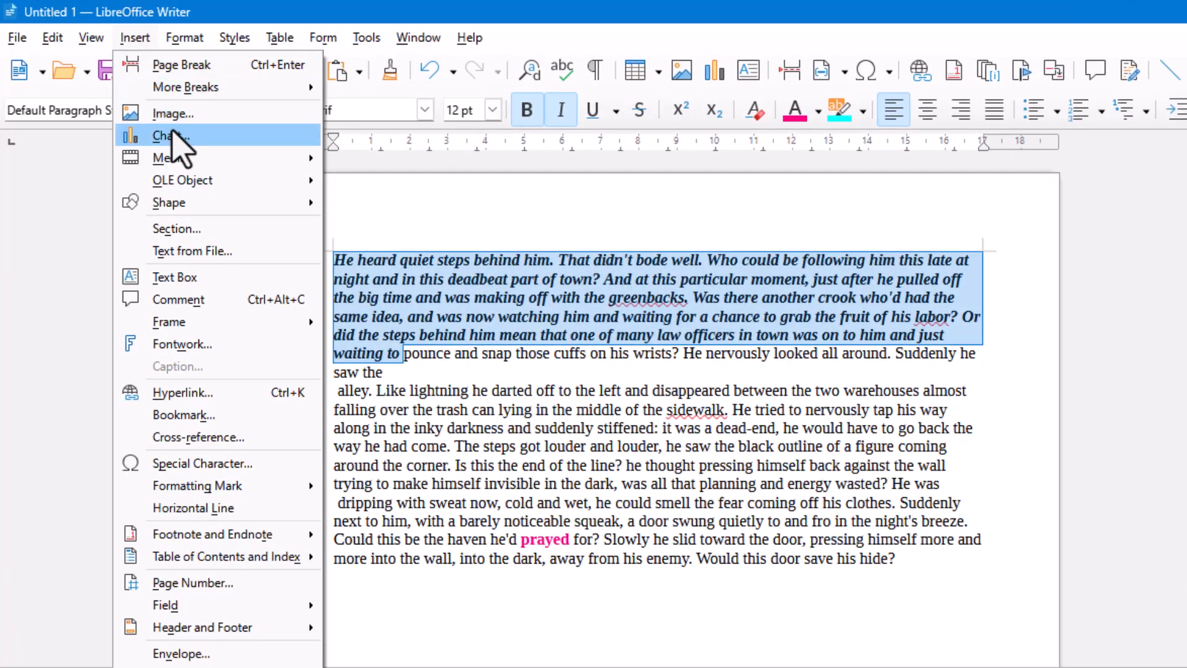
mouse_move(184, 37)
mouse_move(210, 64)
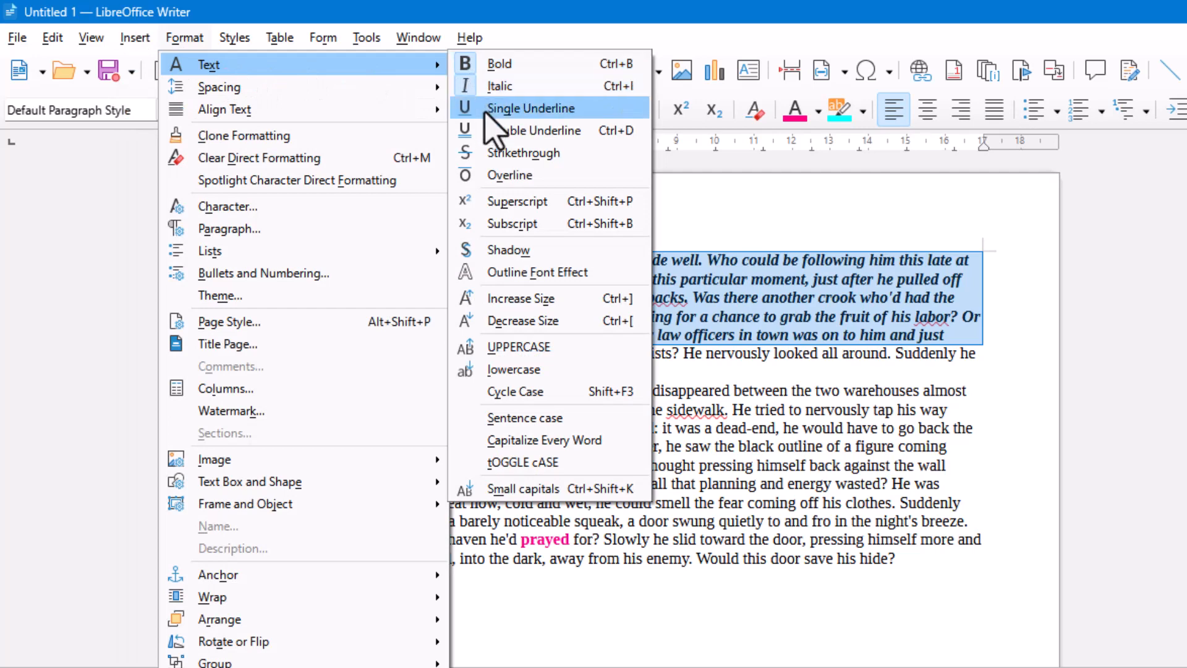
left_click(526, 108)
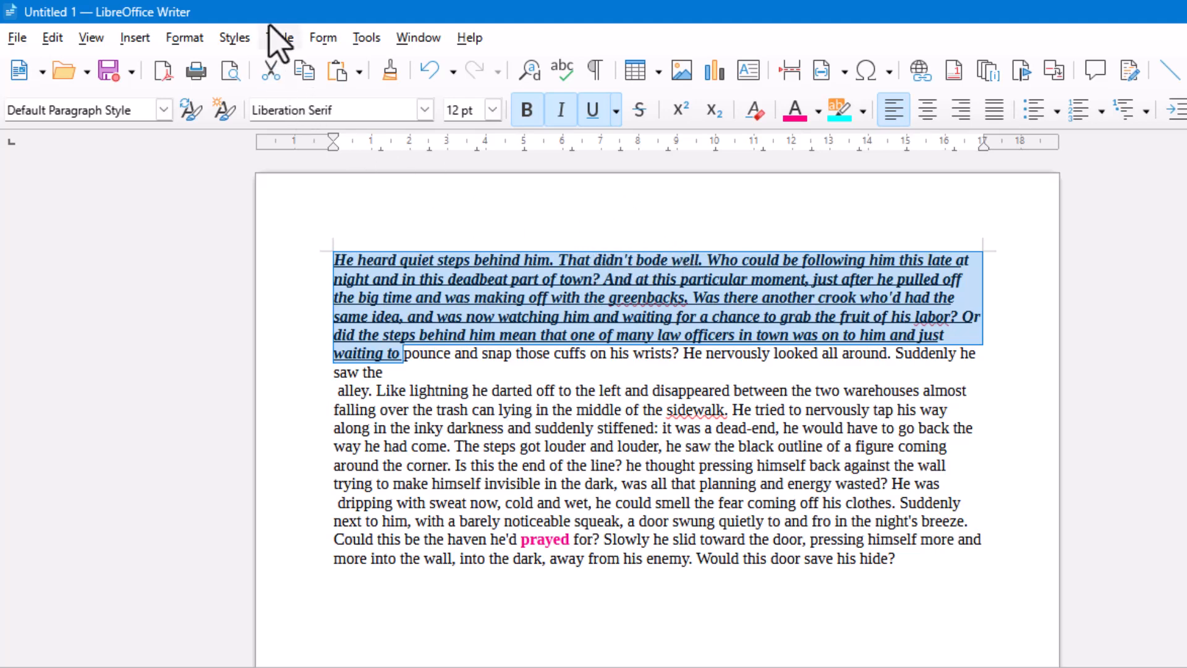
Clear all direct formatting from the selected opening text, including the bold on "officers".
left_click(183, 38)
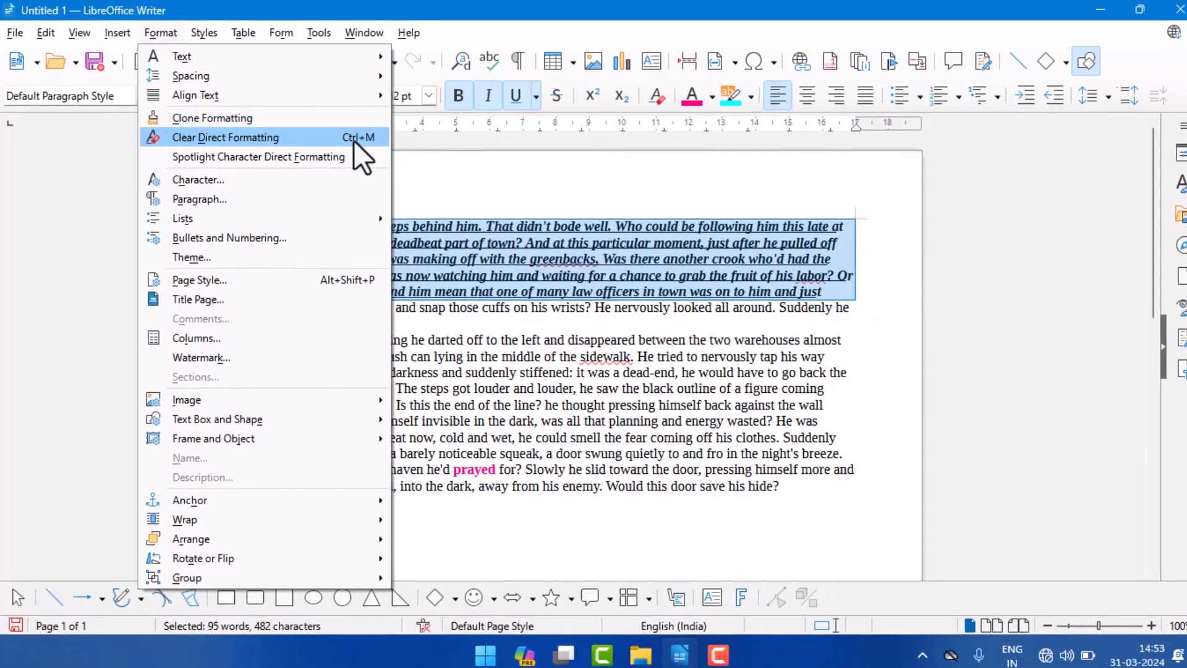
left_click(413, 162)
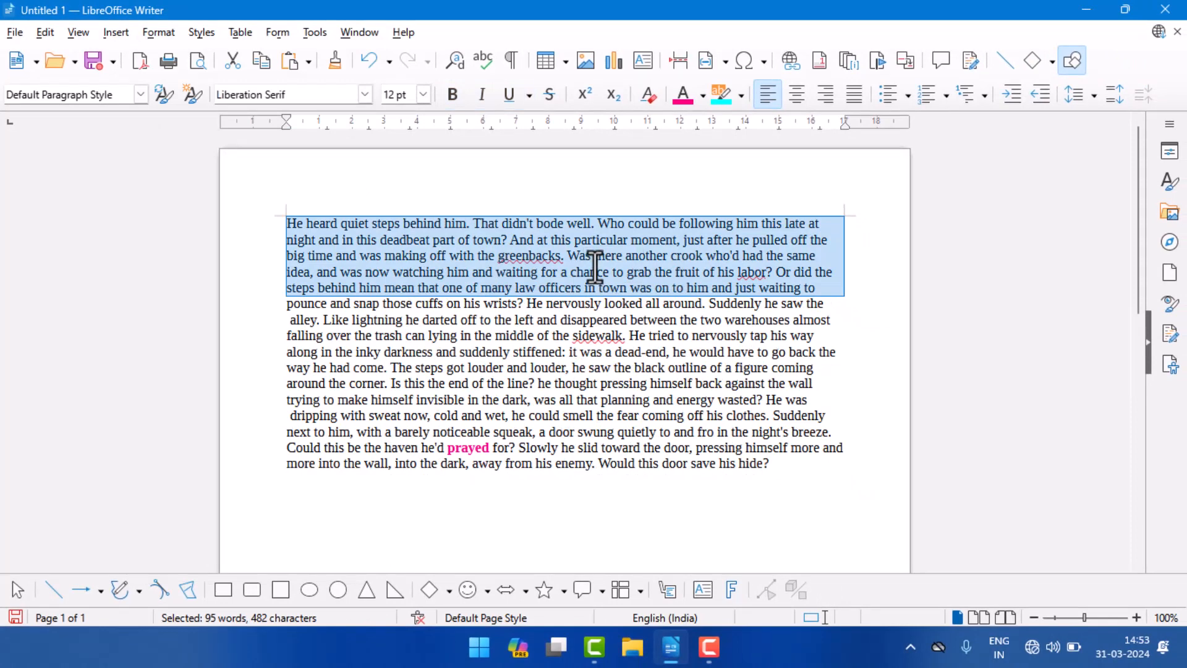
left_click(459, 258)
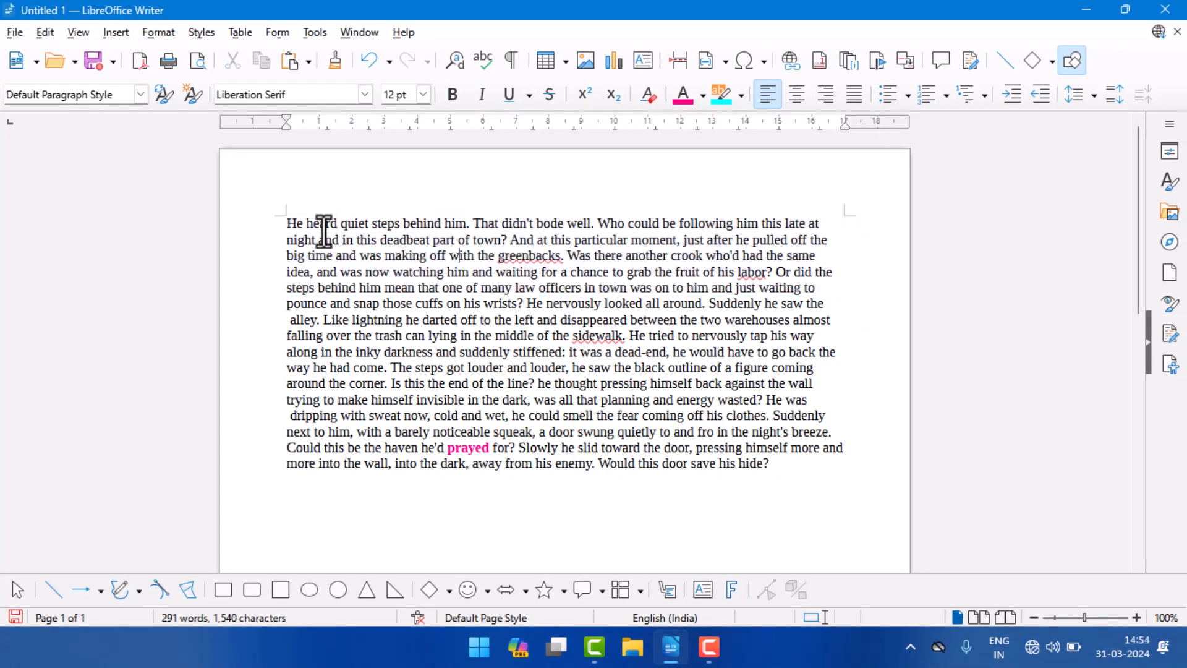
Set the font size of the entire text to 18 pt.
left_click_drag(276, 228, 775, 472)
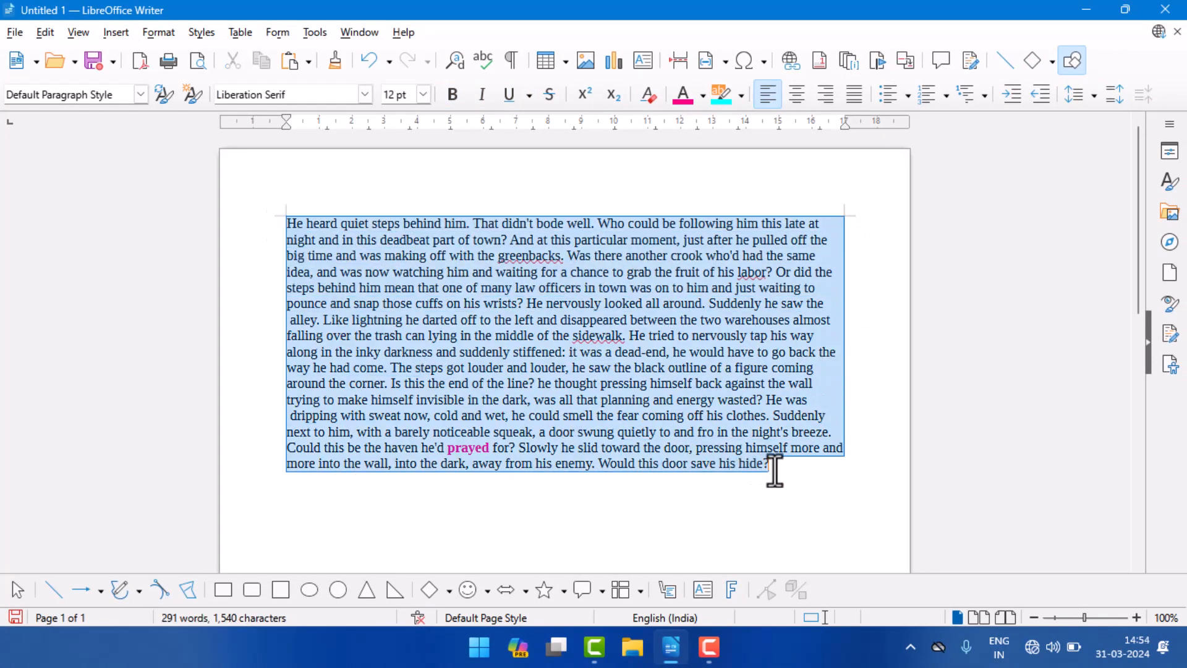
left_click(425, 96)
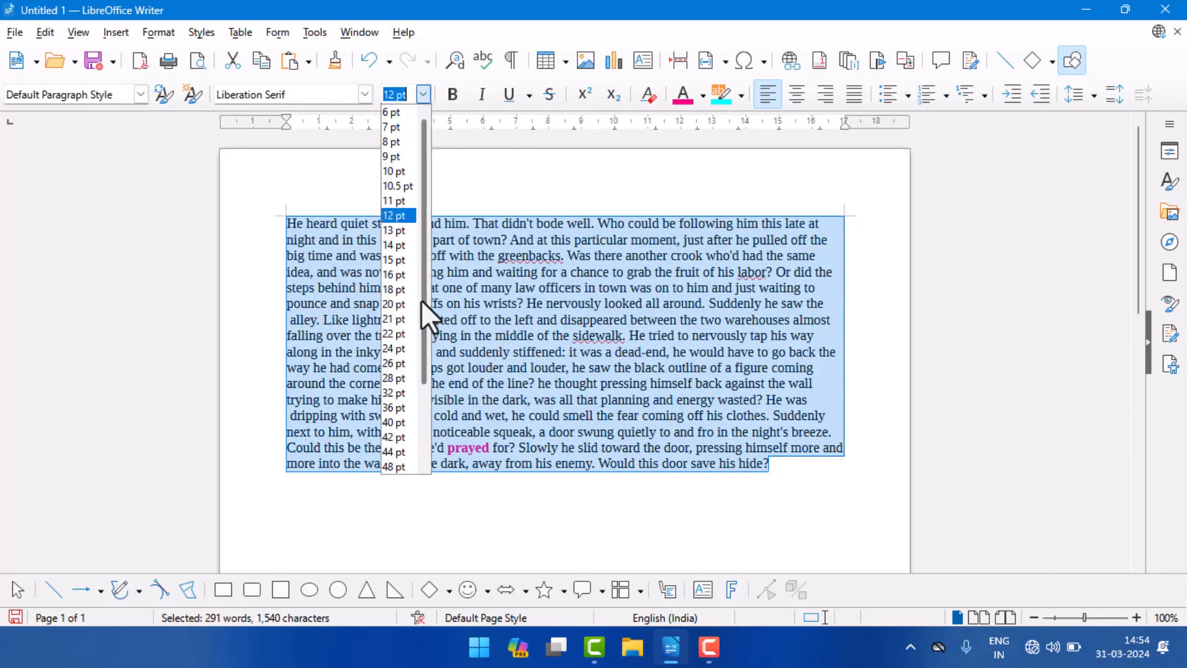
left_click(404, 294)
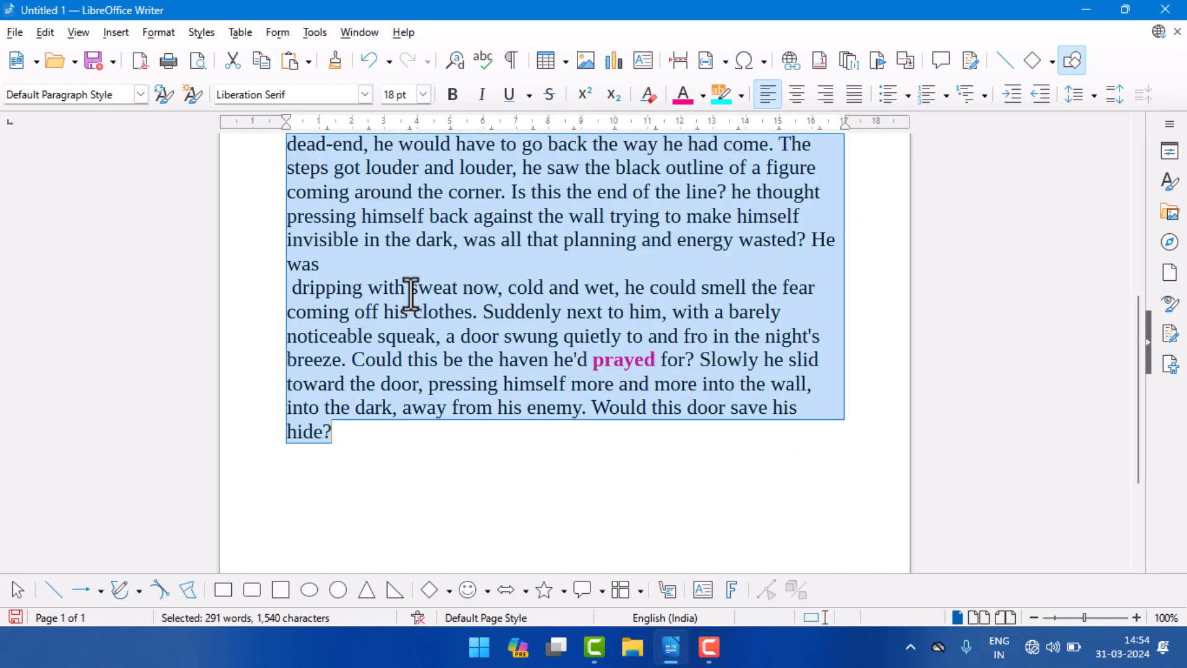
scroll(411, 322, "up", 5)
left_click(315, 257)
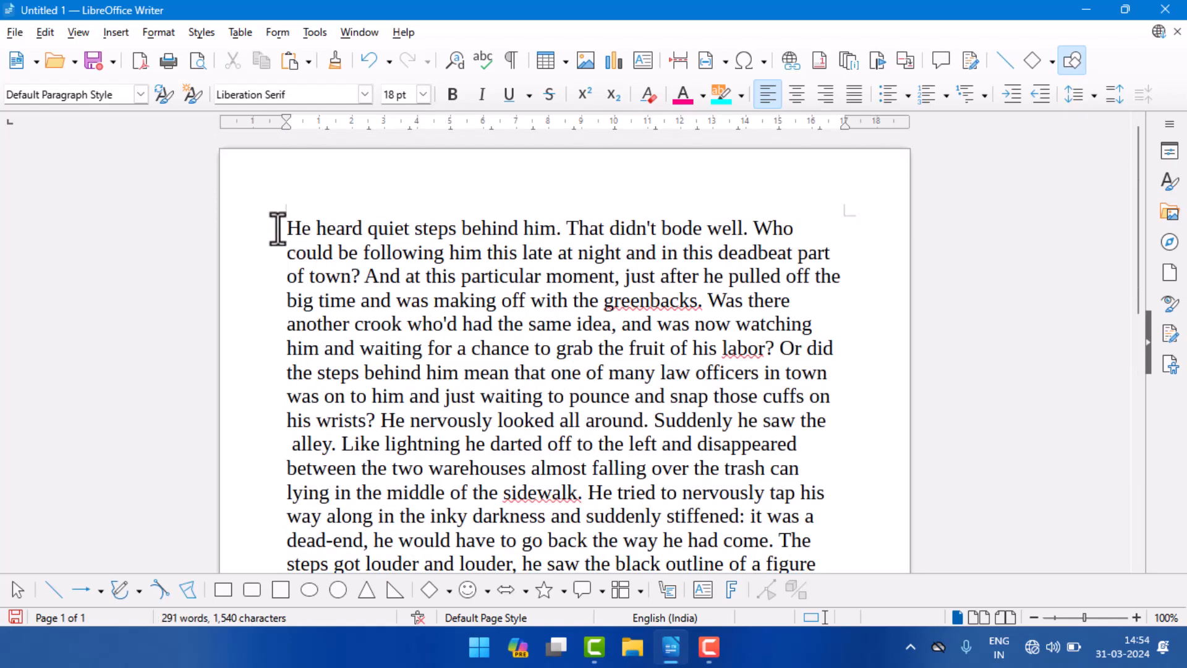
Apply a double underline to the first sentence, "He heard quiet steps behind him.".
left_click_drag(279, 229, 594, 243)
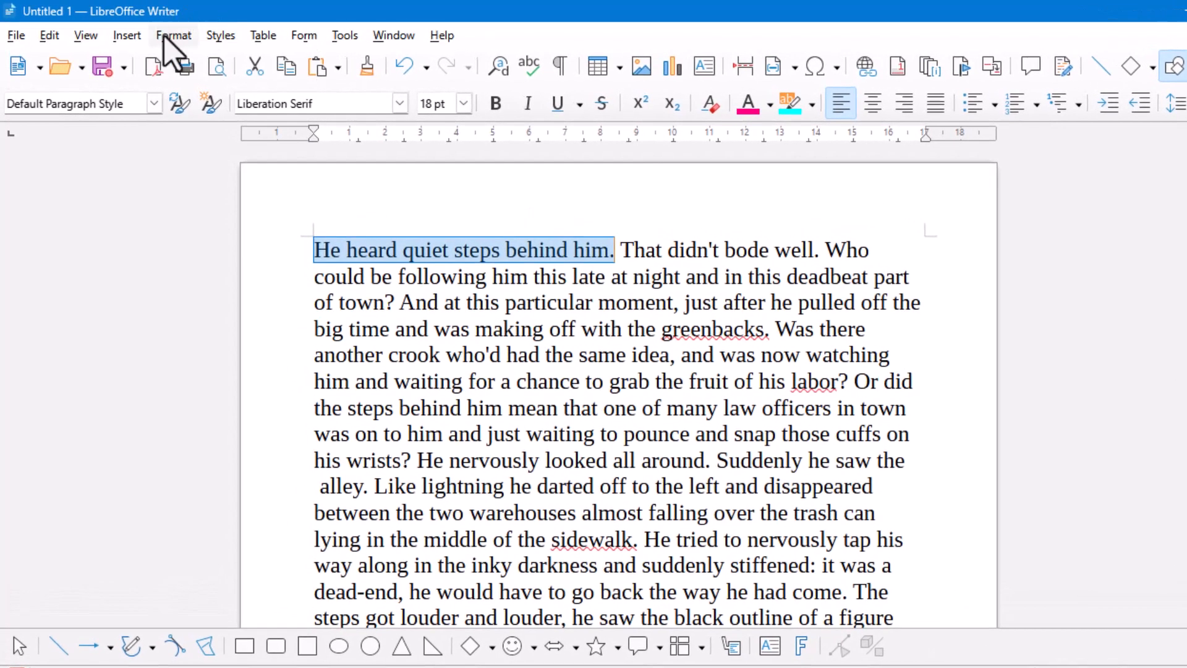
left_click(168, 34)
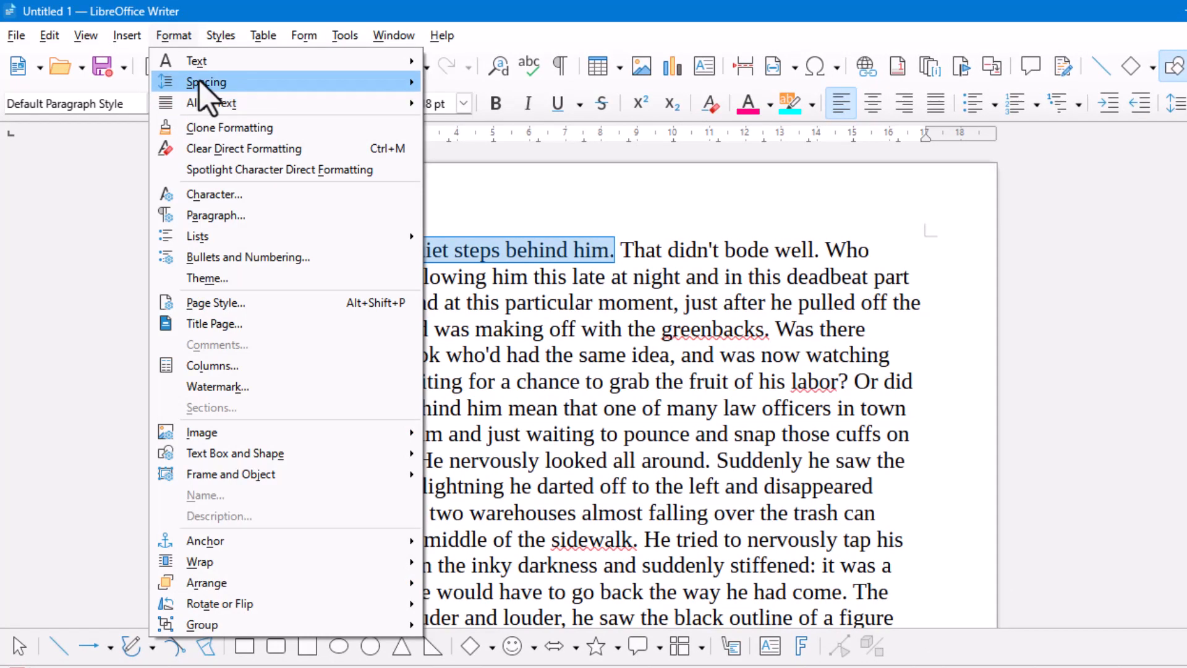
mouse_move(284, 61)
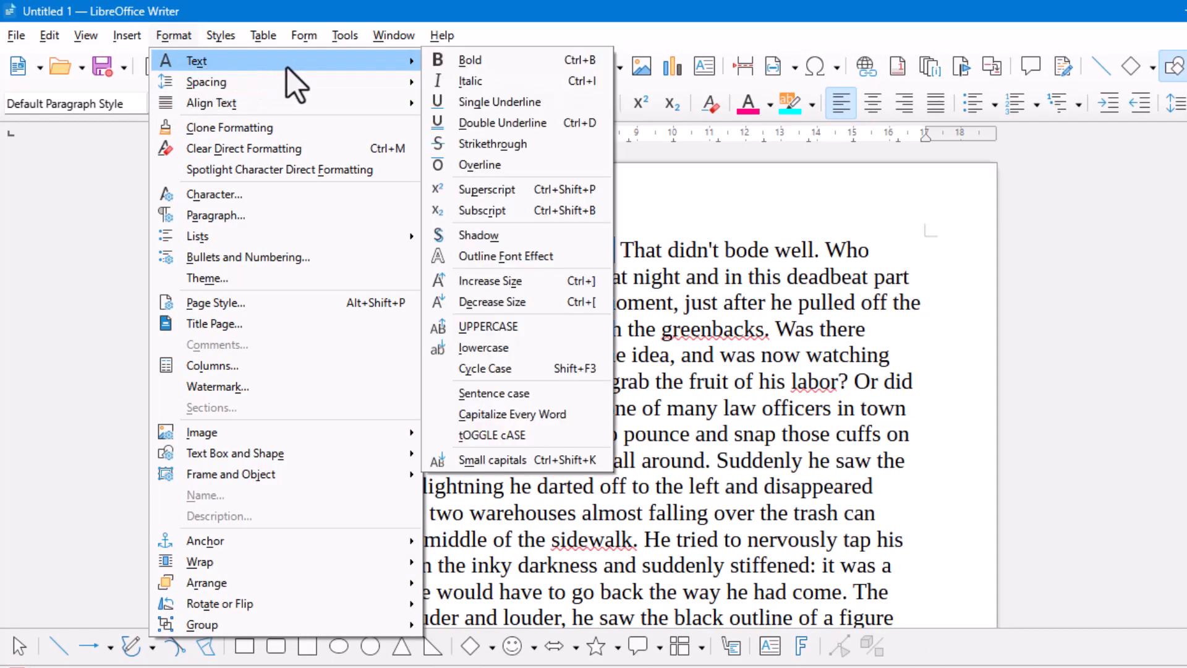
left_click(580, 123)
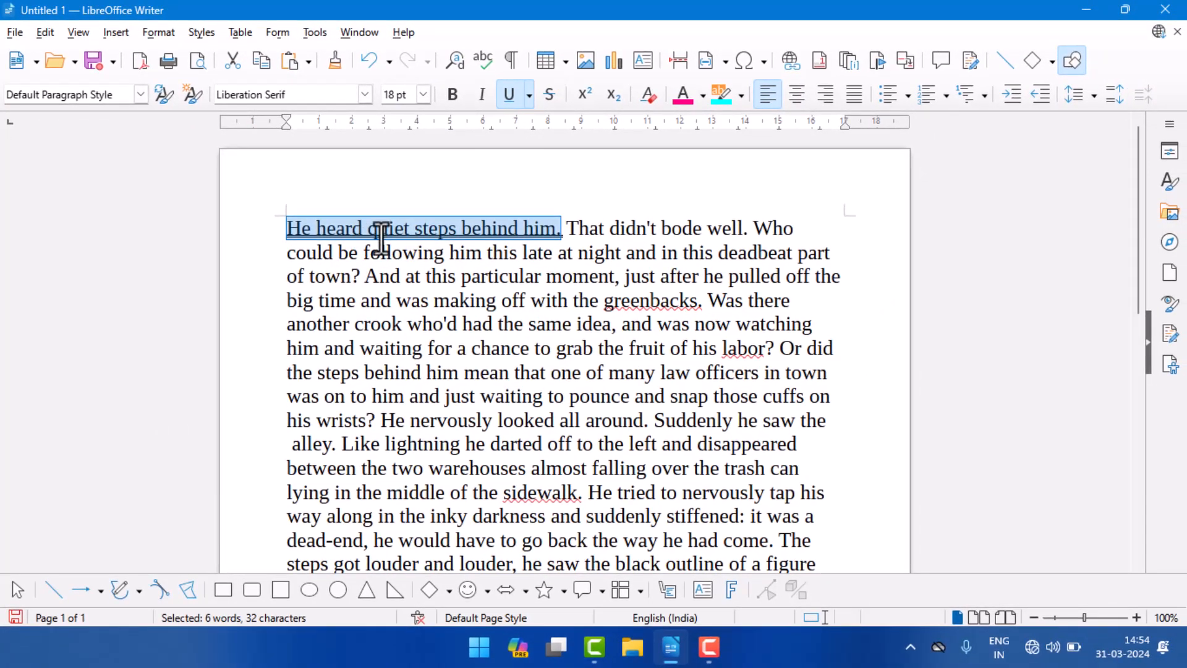
left_click(591, 239)
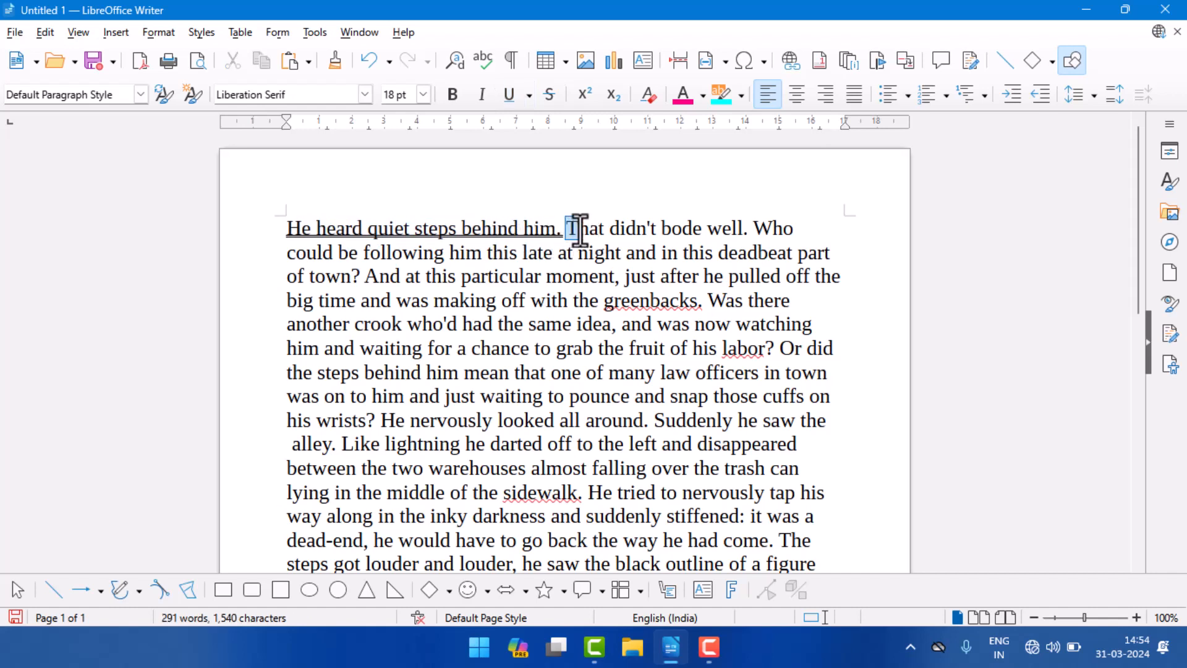
Apply a single underline to the words "That didn't" in the second sentence.
left_click_drag(567, 229, 652, 230)
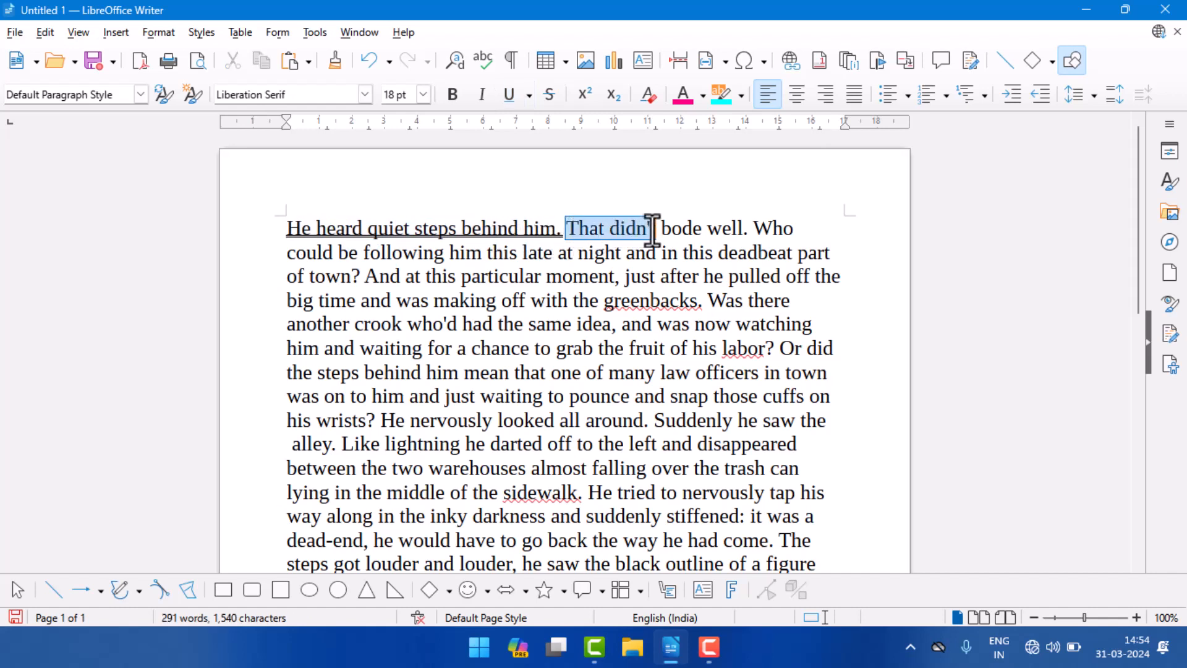
left_click(509, 94)
left_click(680, 228)
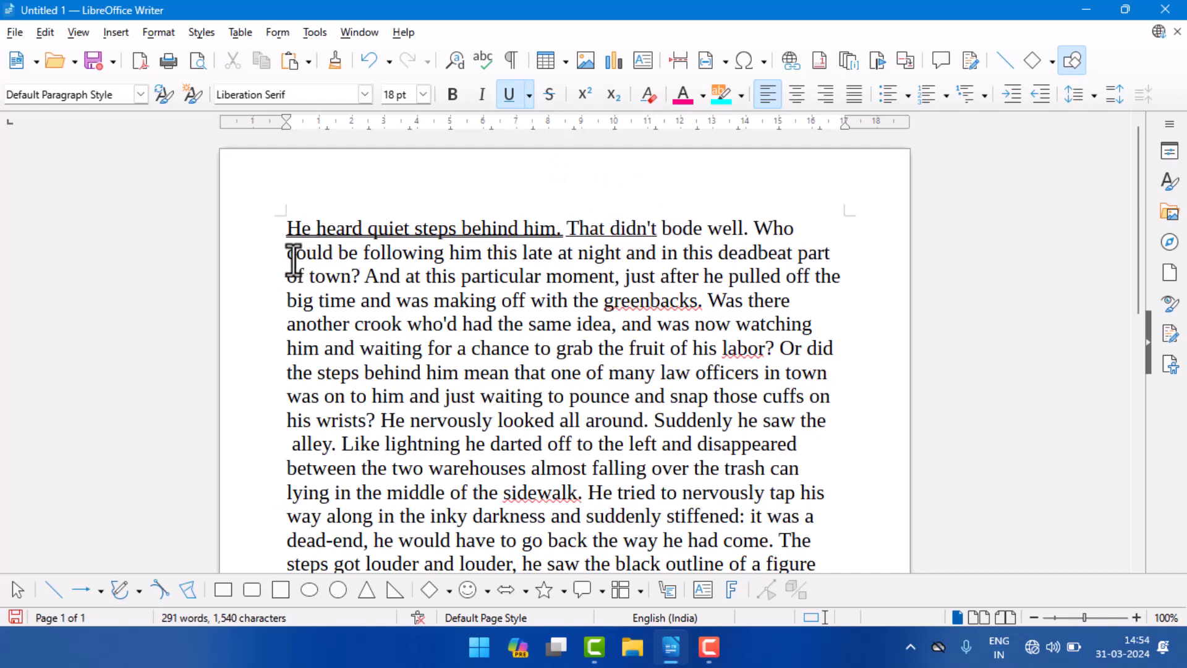
left_click_drag(287, 254, 521, 254)
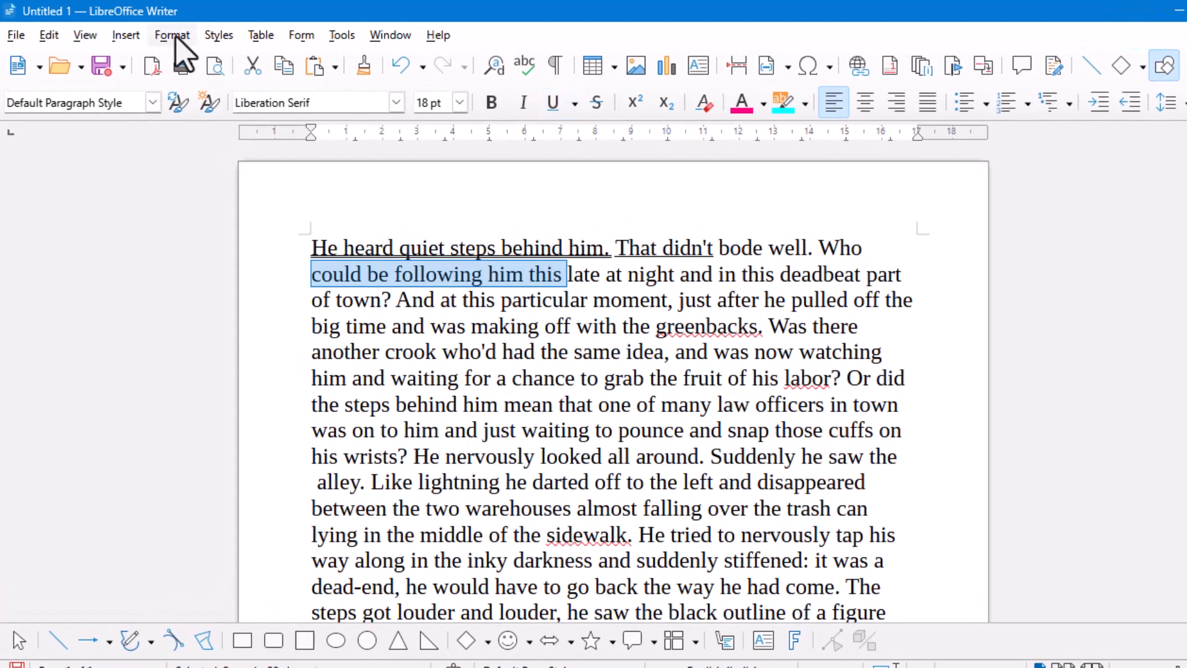
left_click(159, 32)
mouse_move(224, 69)
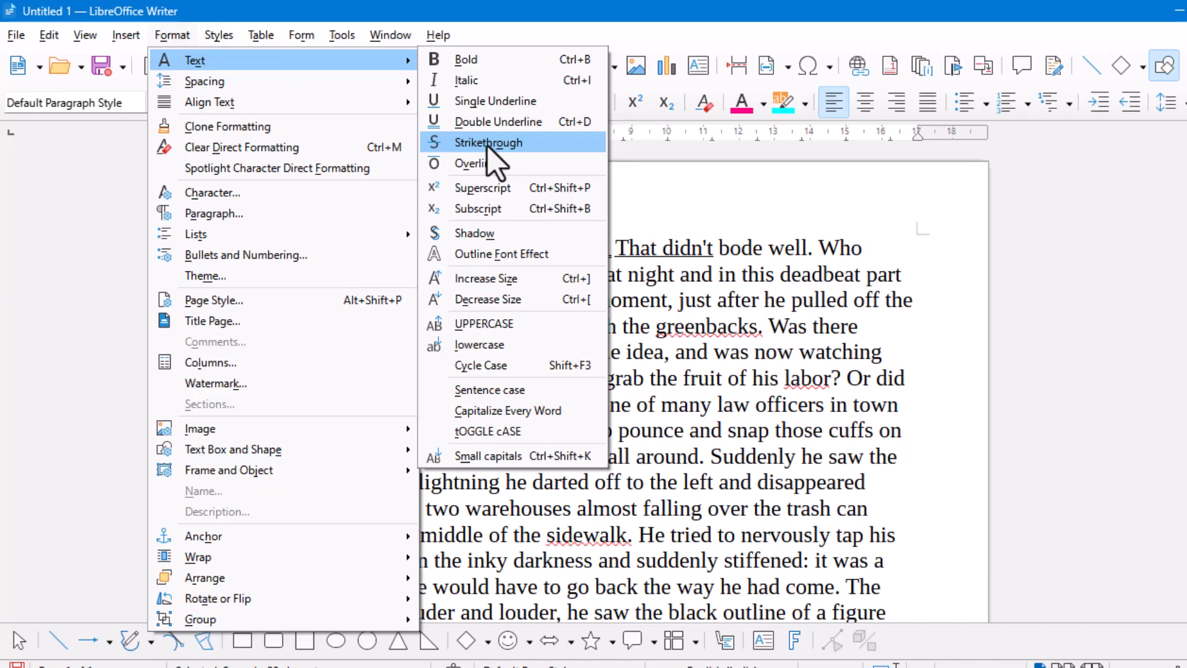
left_click(770, 326)
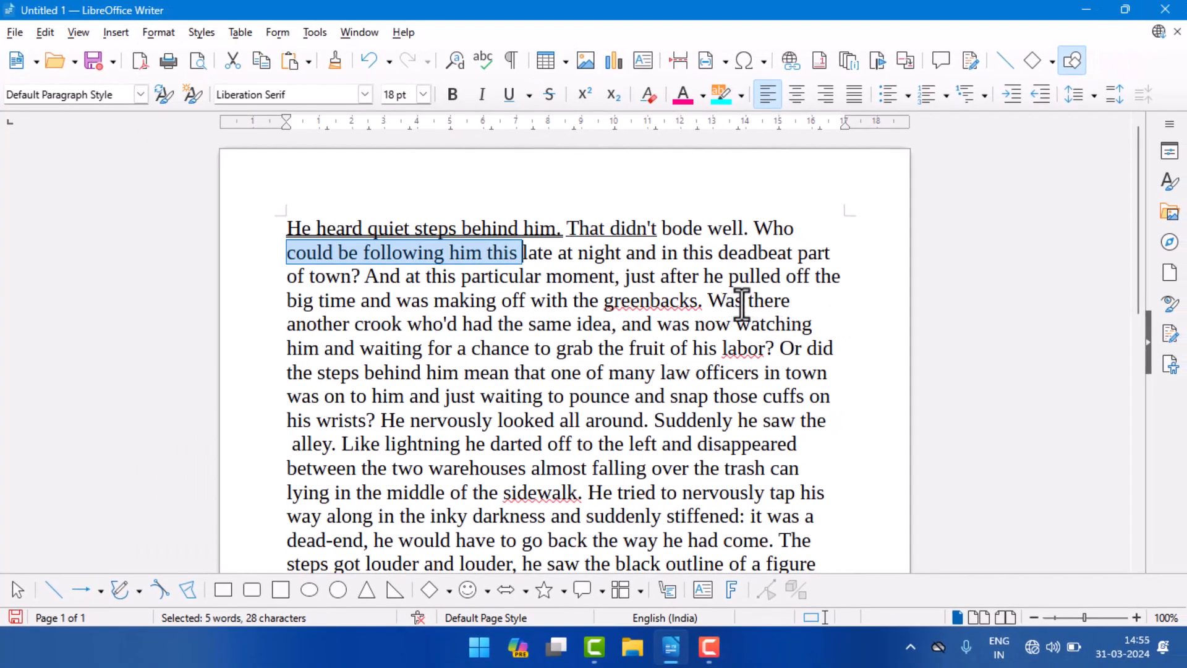
Insert the word "Were" before "Was there another crook" and format it with strikethrough.
left_click(711, 303)
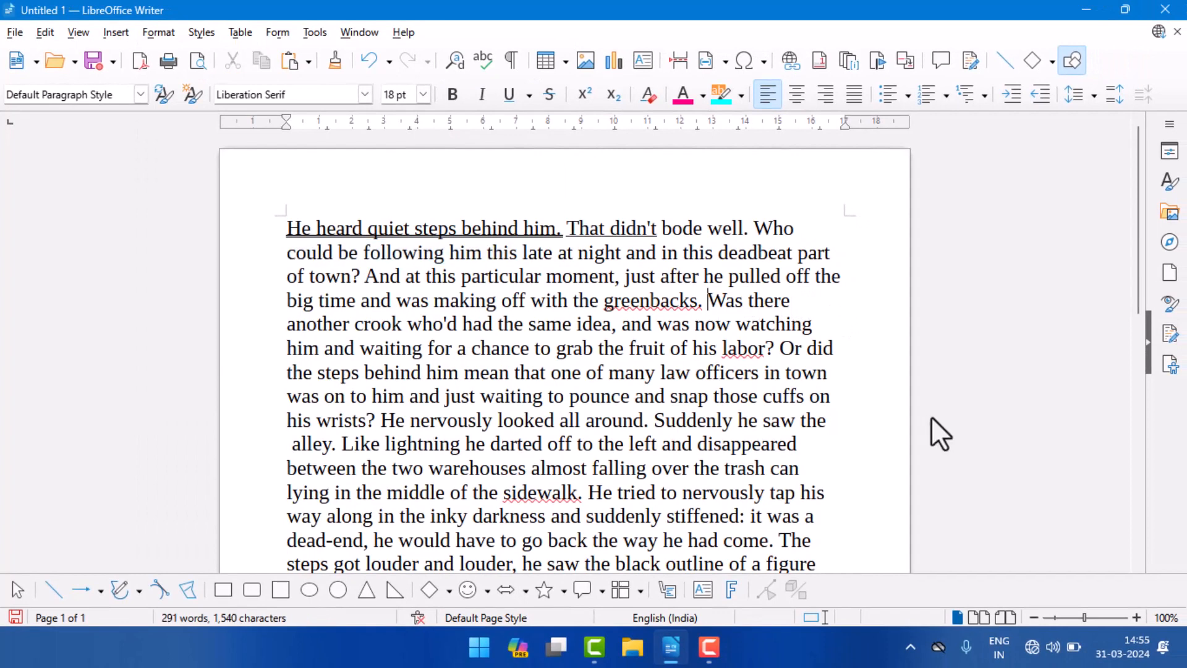
type("Were")
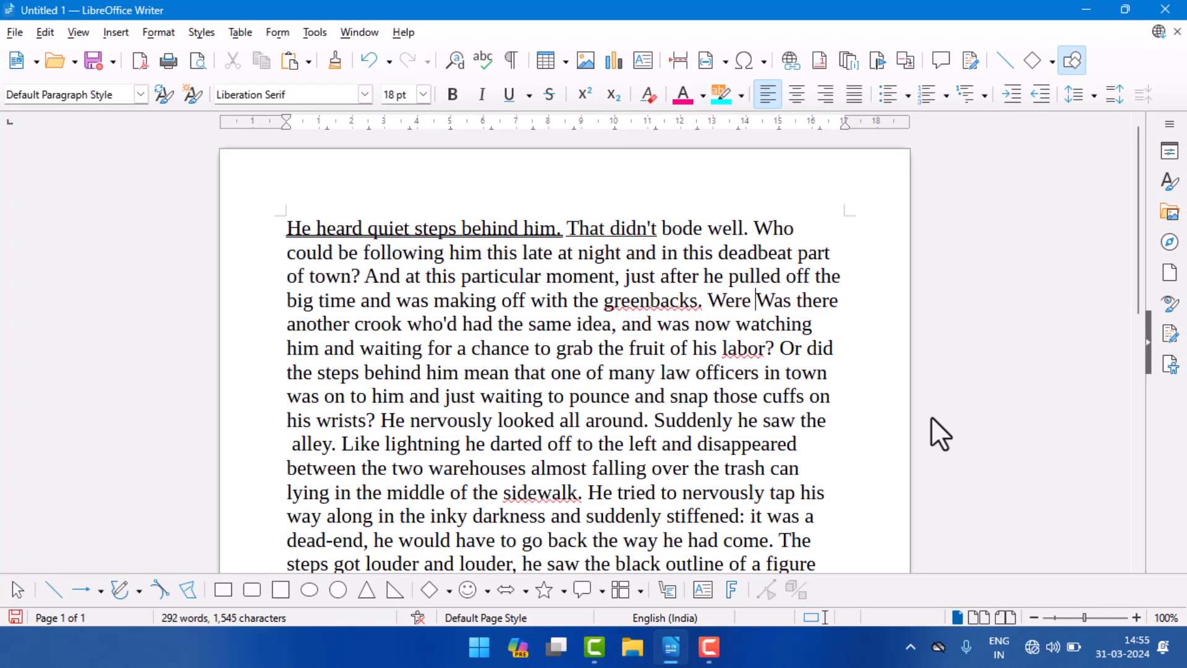
left_click_drag(751, 302, 709, 302)
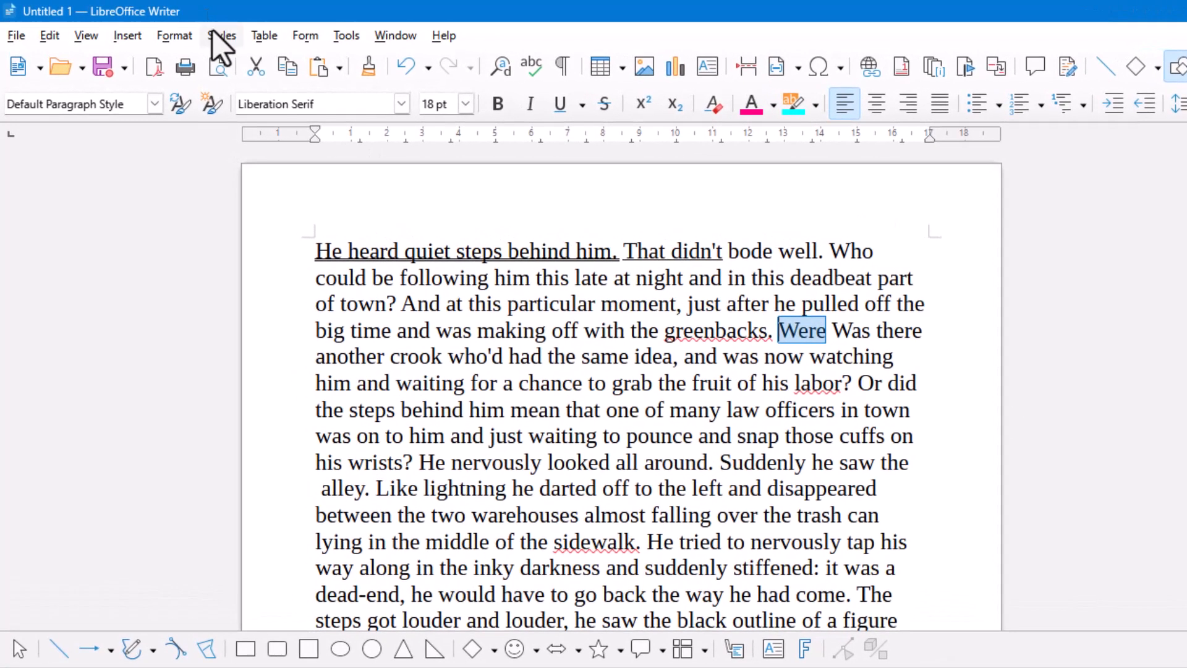
left_click(182, 33)
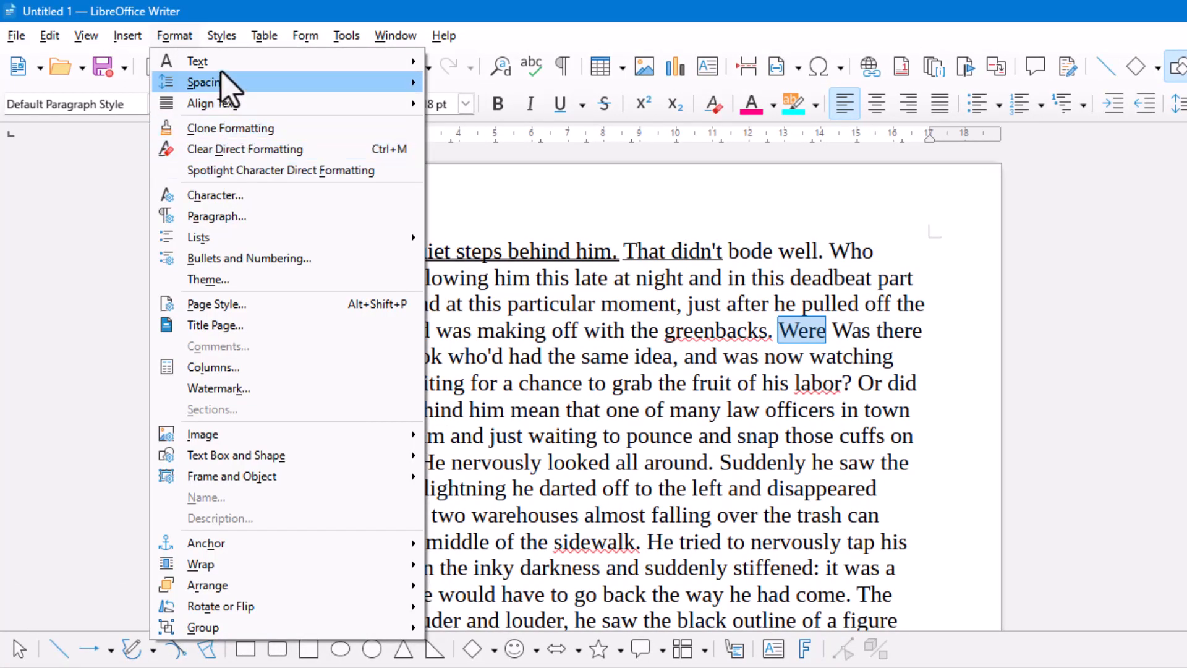
mouse_move(311, 61)
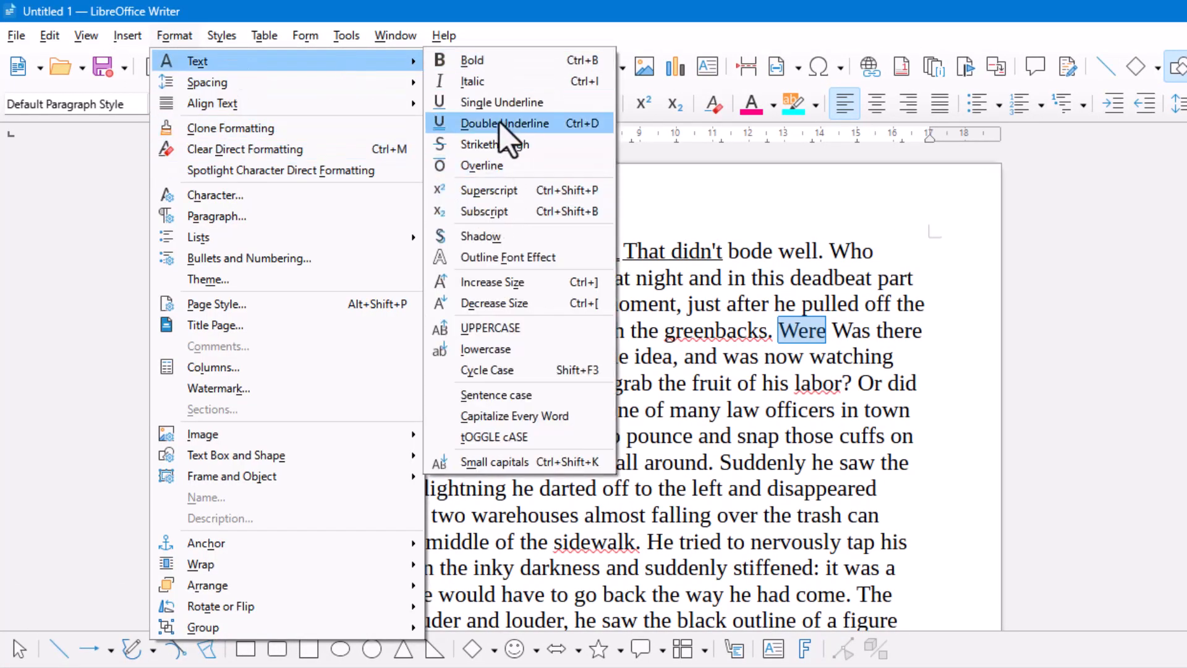
left_click(498, 147)
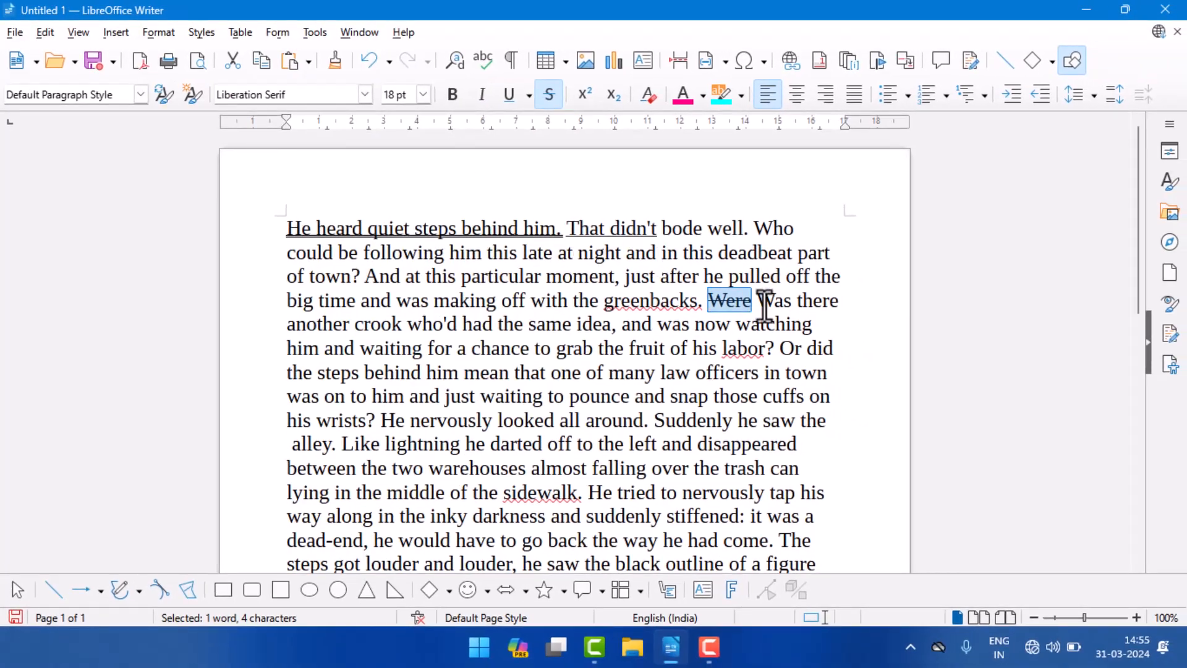
left_click(752, 303)
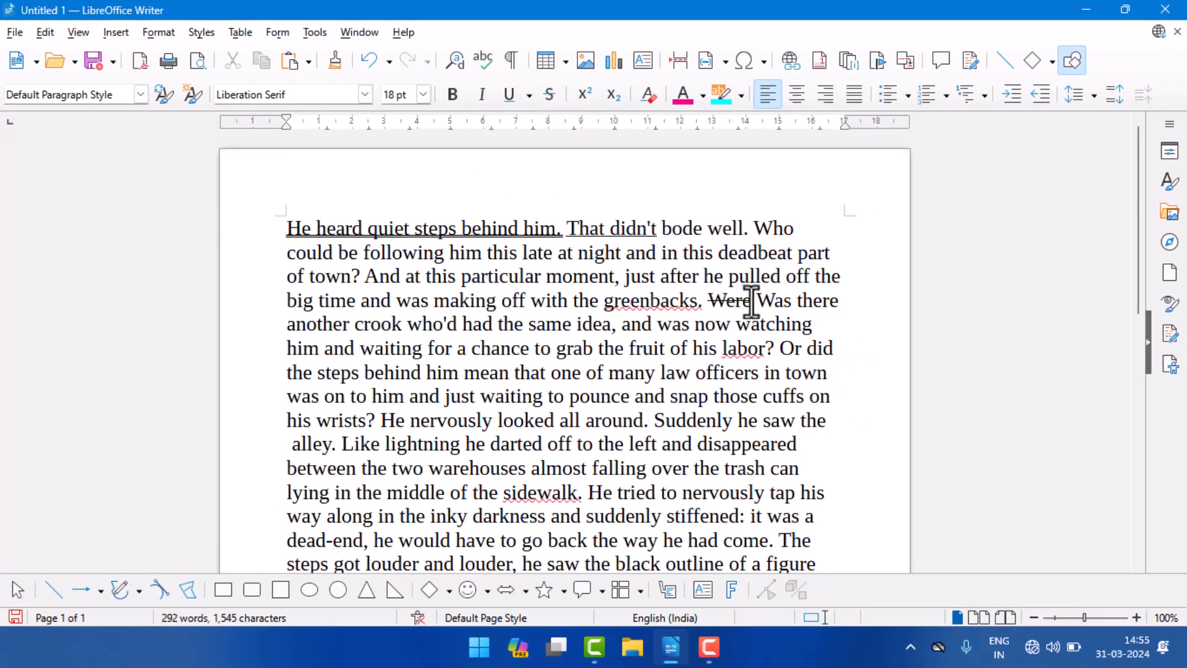
Add an empty line and the line "Price 50 Rs 40 Rs" between "He was" and "dripping with sweat".
scroll(710, 352, "down", 5)
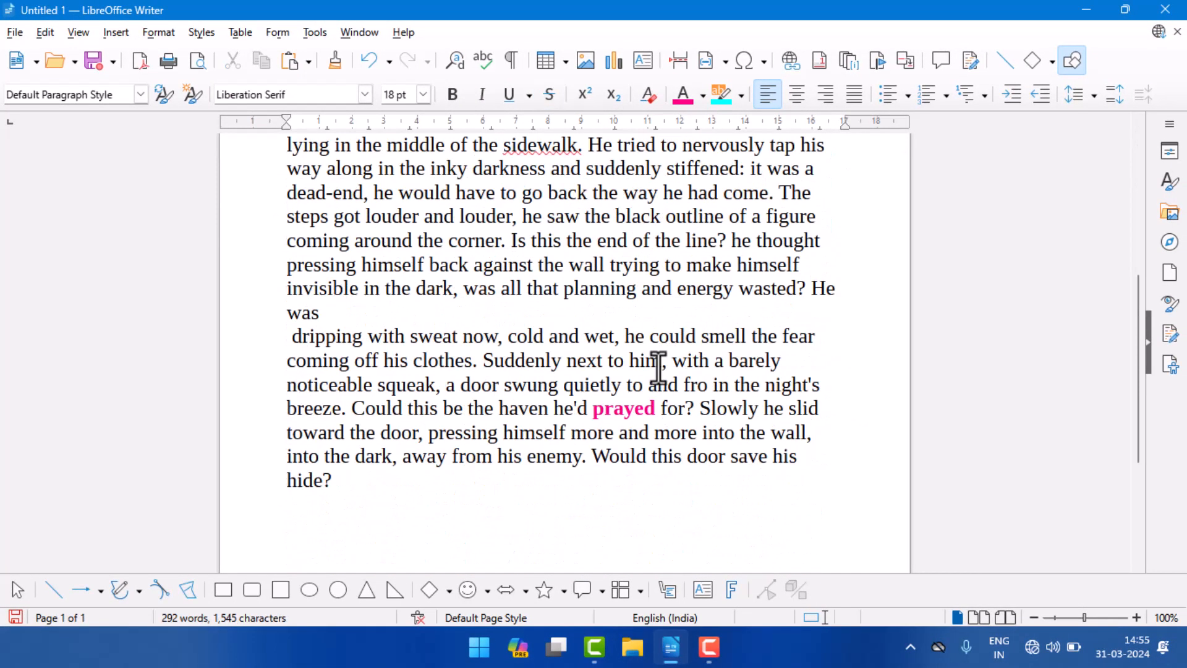
left_click(334, 317)
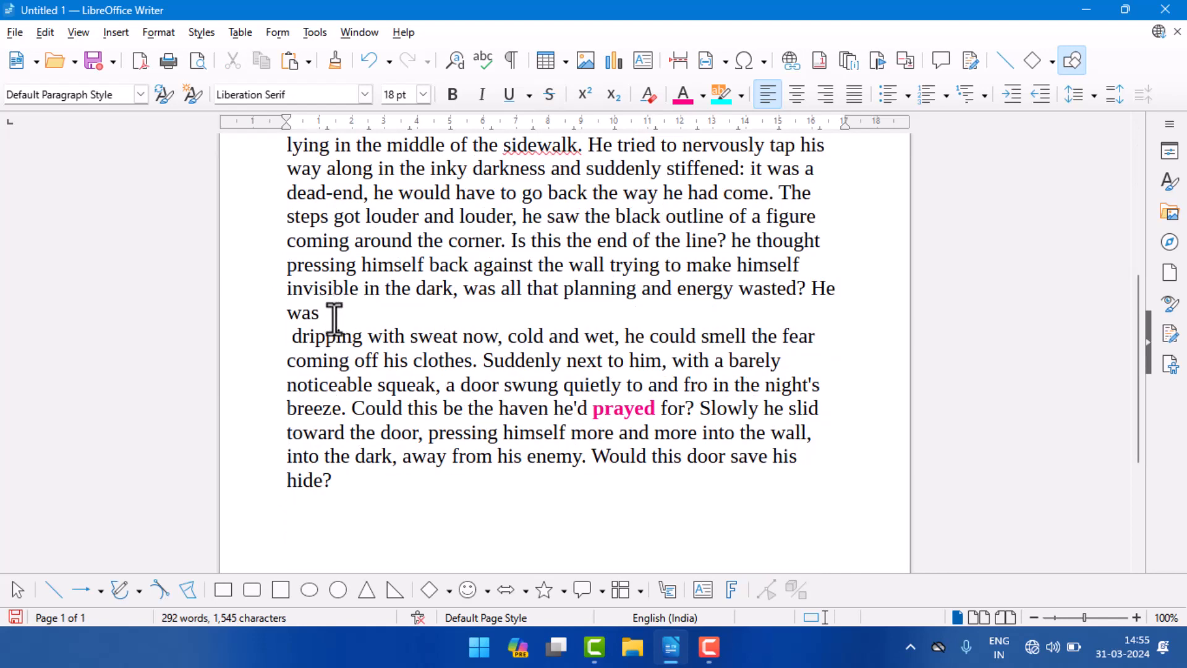
key("Return")
key("Return")
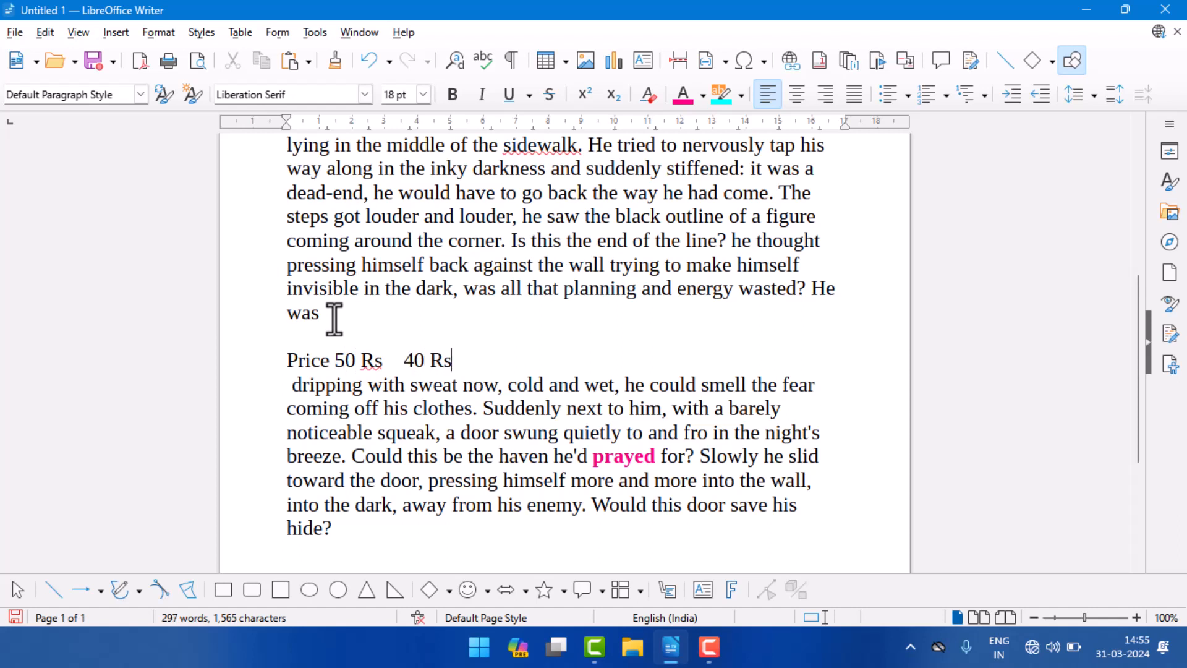
Apply strikethrough to "50 Rs" in the price line.
left_click_drag(382, 362, 339, 362)
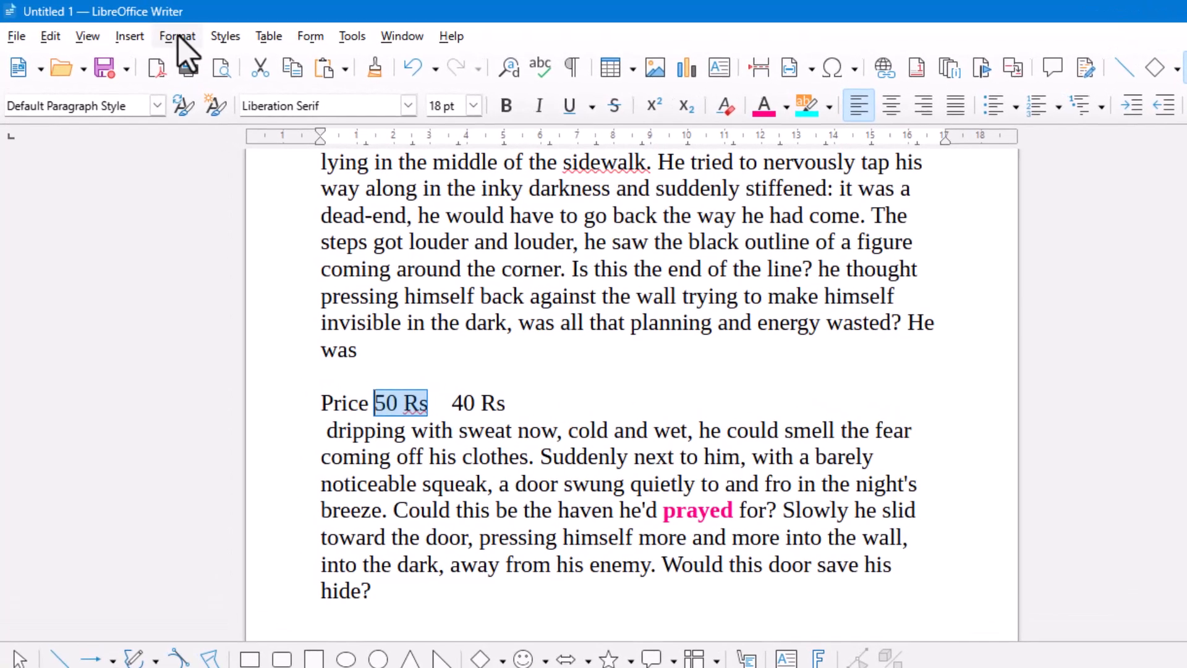
left_click(158, 32)
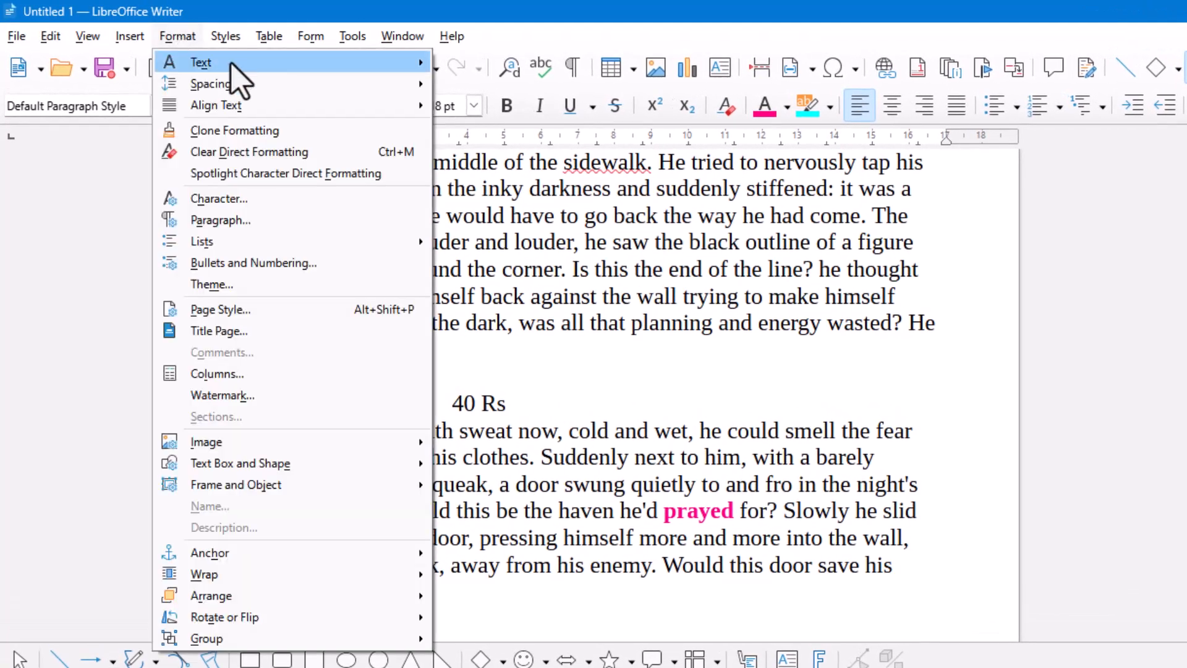
mouse_move(365, 64)
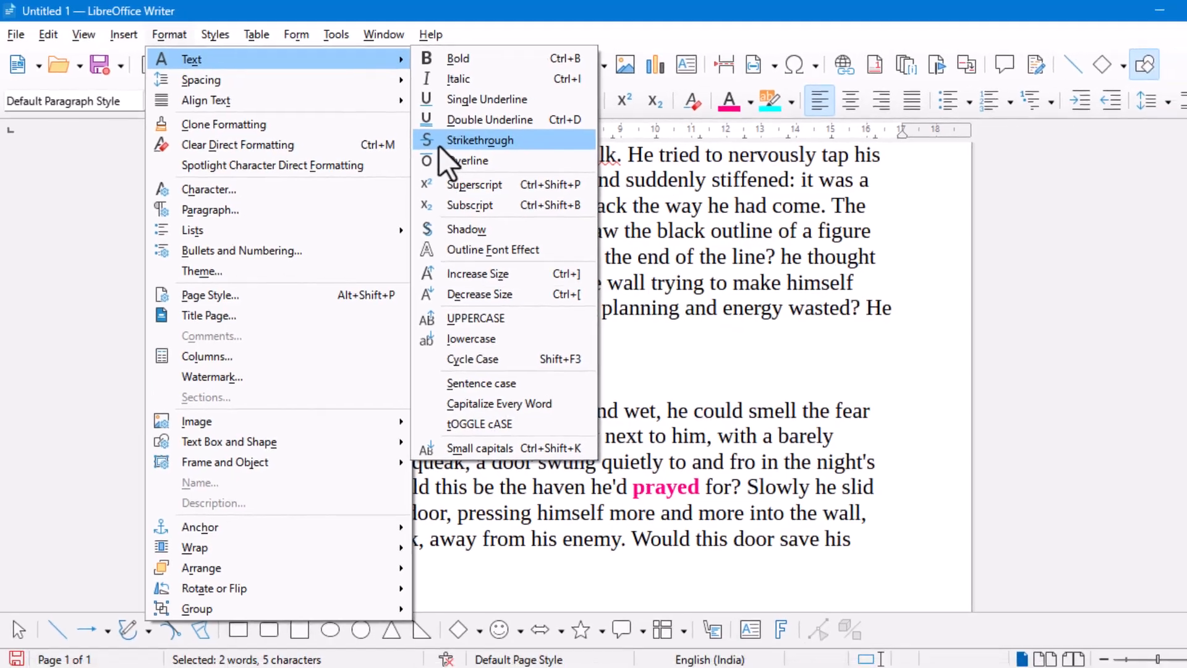
left_click(462, 150)
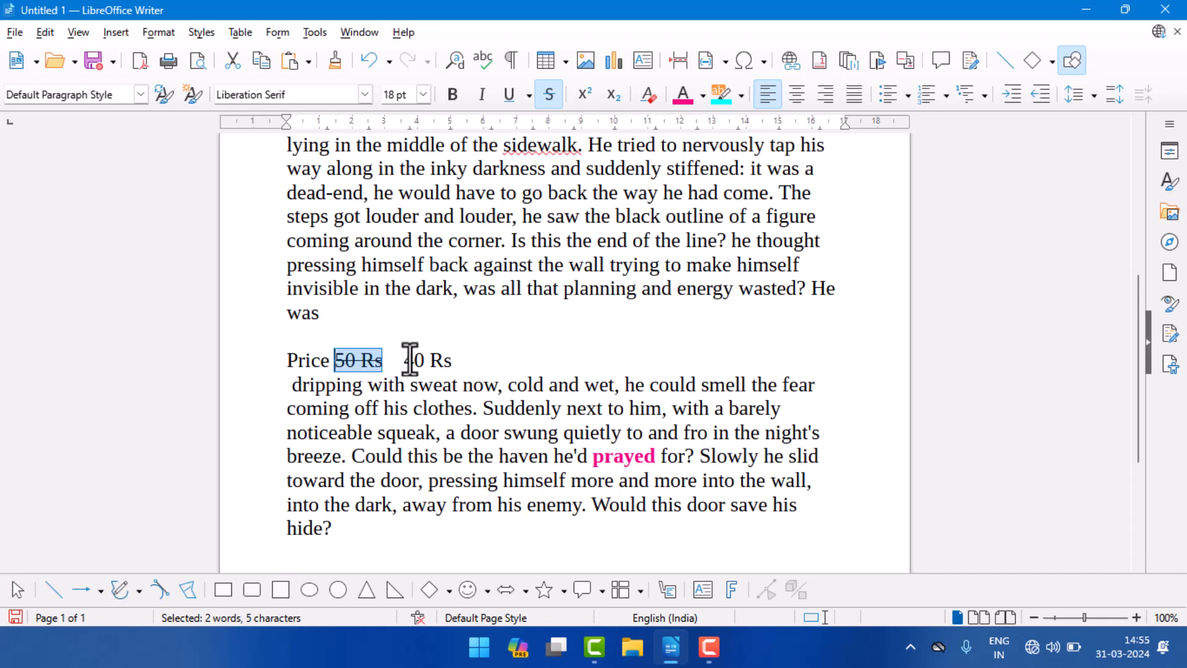
Apply an overline to "could be following him this l" in the second line of the text.
scroll(421, 356, "up", 3)
scroll(427, 354, "up", 5)
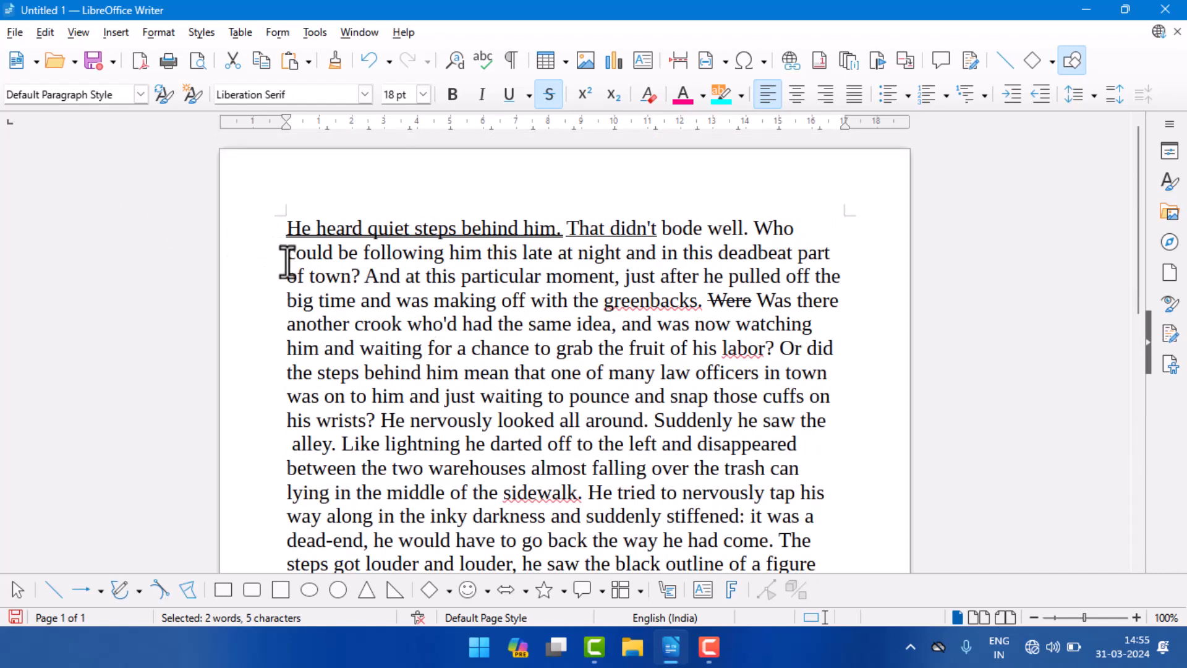
left_click_drag(288, 254, 525, 253)
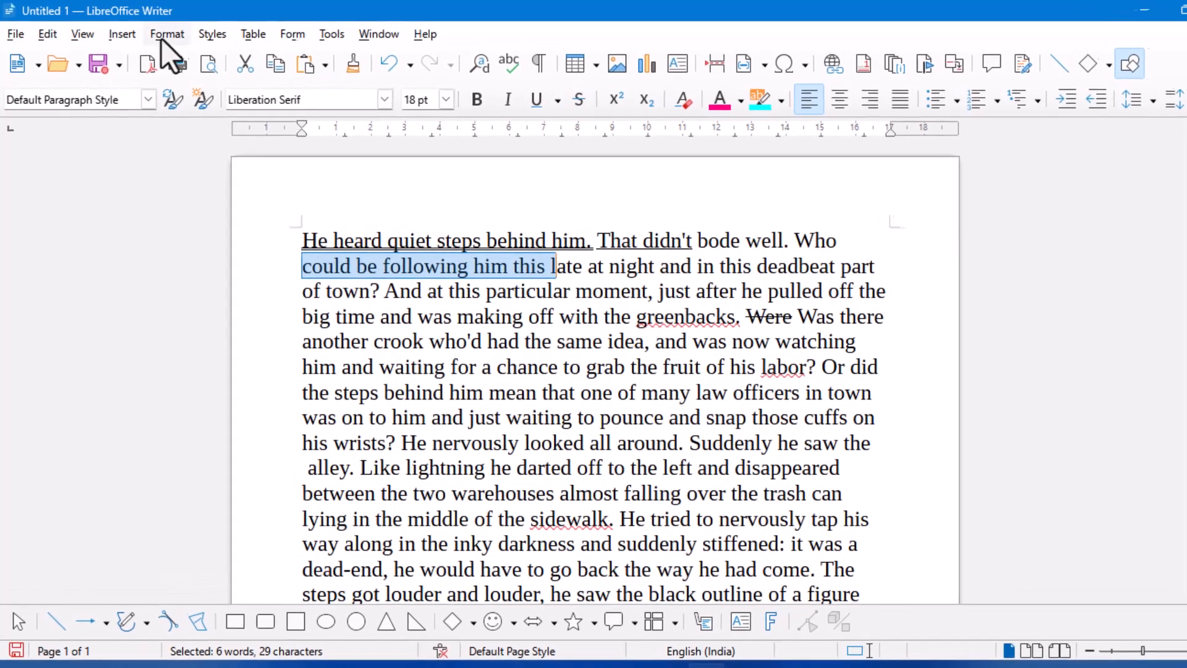
left_click(149, 32)
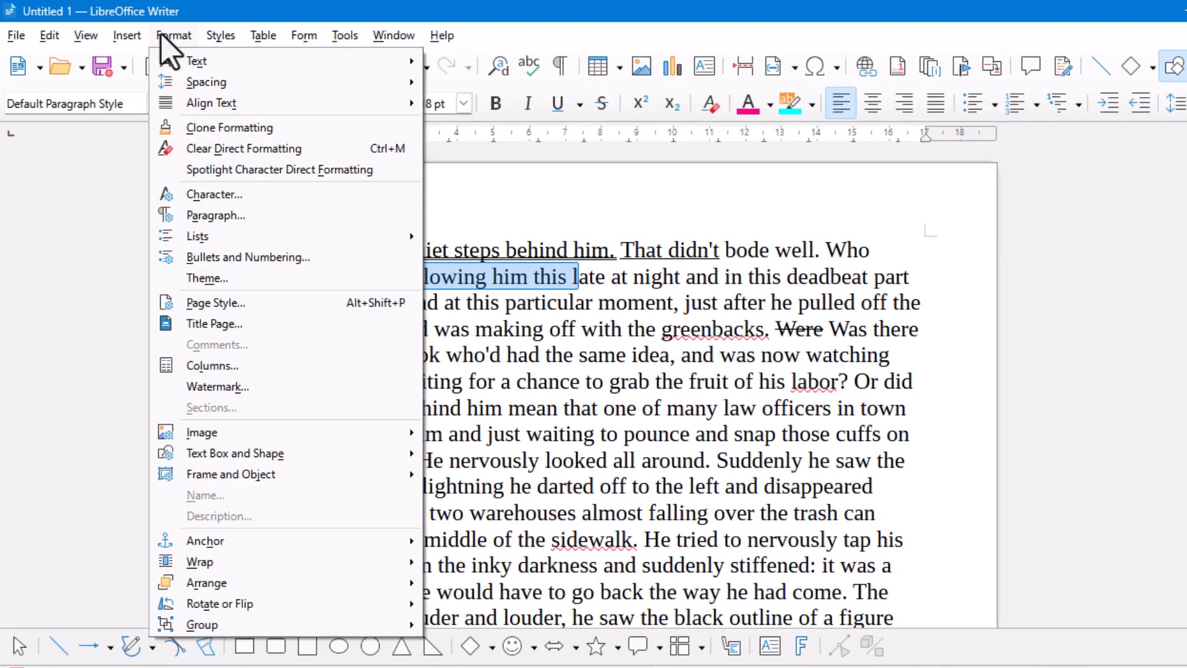
mouse_move(204, 61)
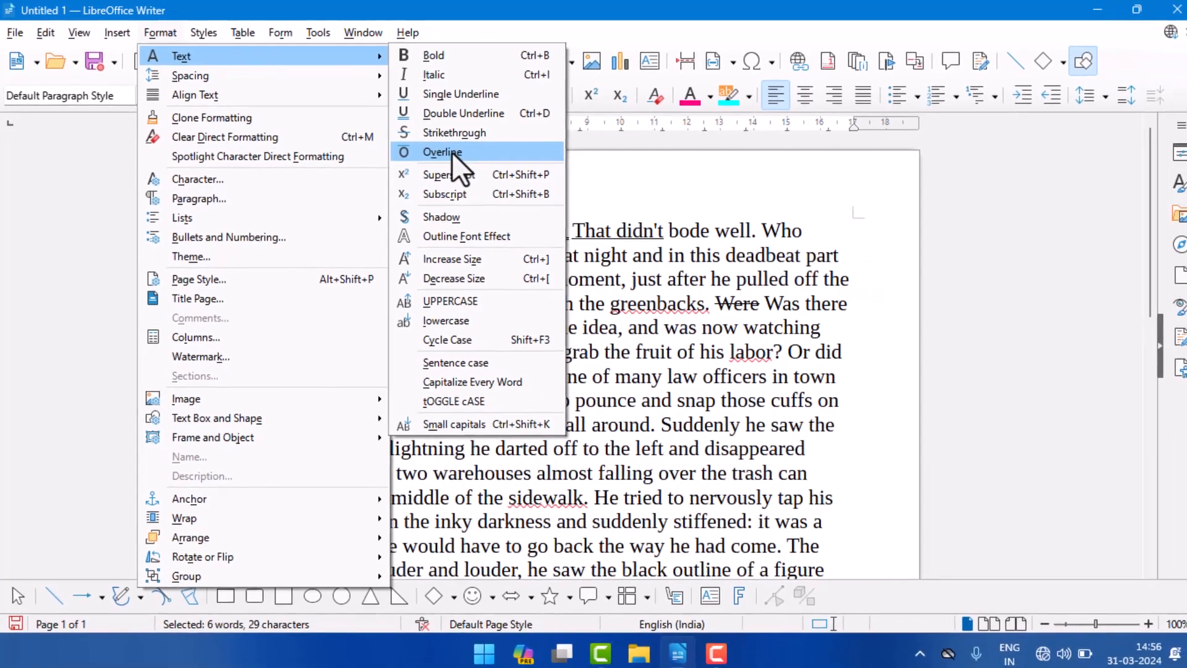
left_click(488, 164)
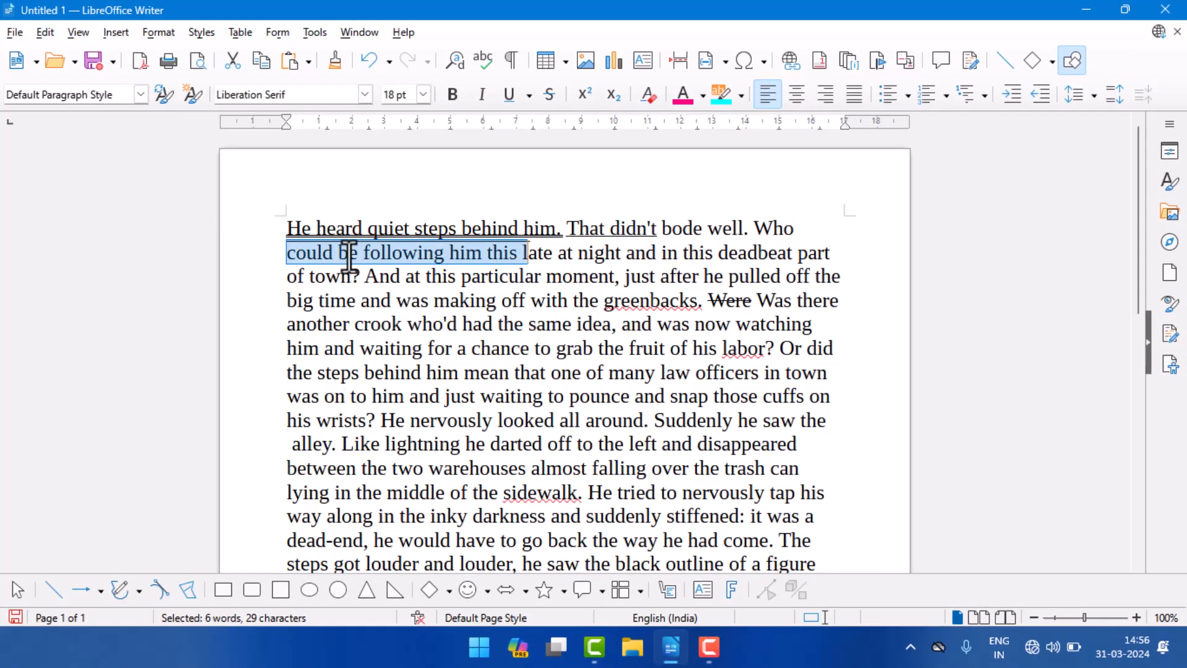
left_click(304, 254)
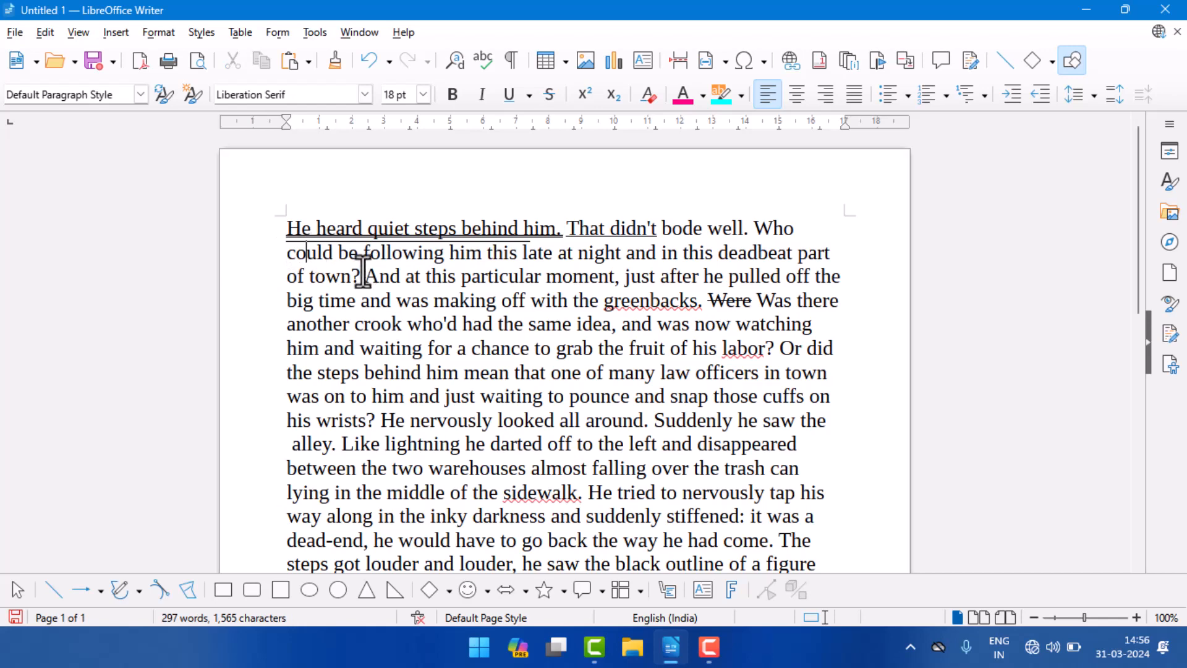
left_click_drag(287, 276, 461, 276)
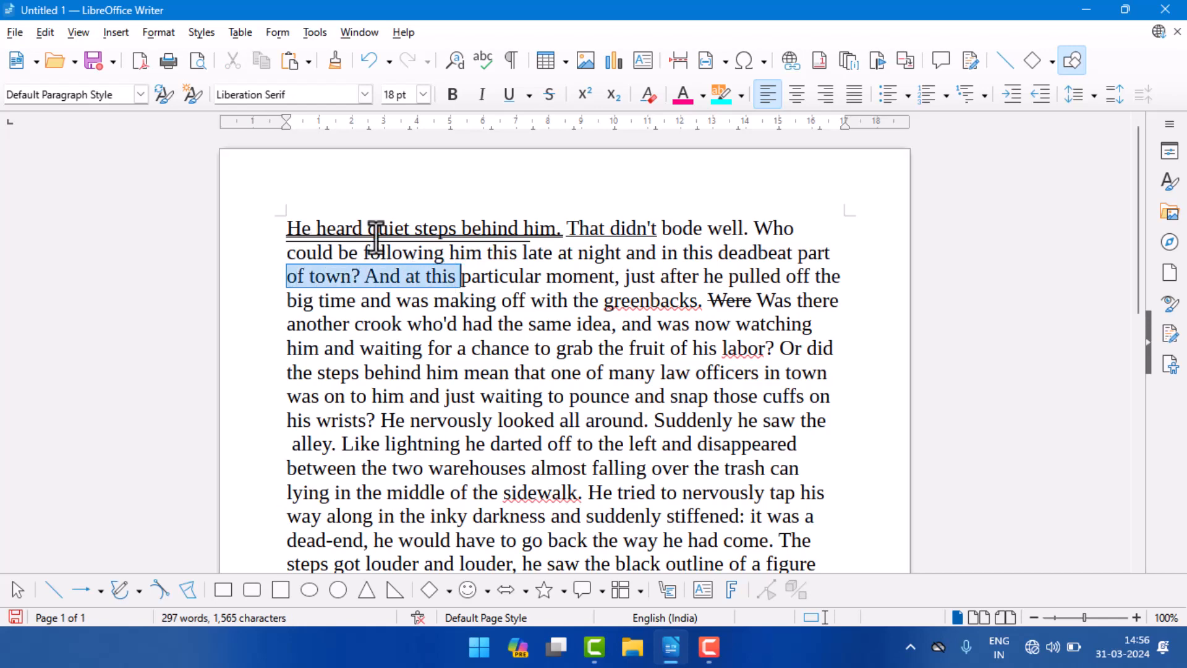
left_click(151, 31)
mouse_move(213, 57)
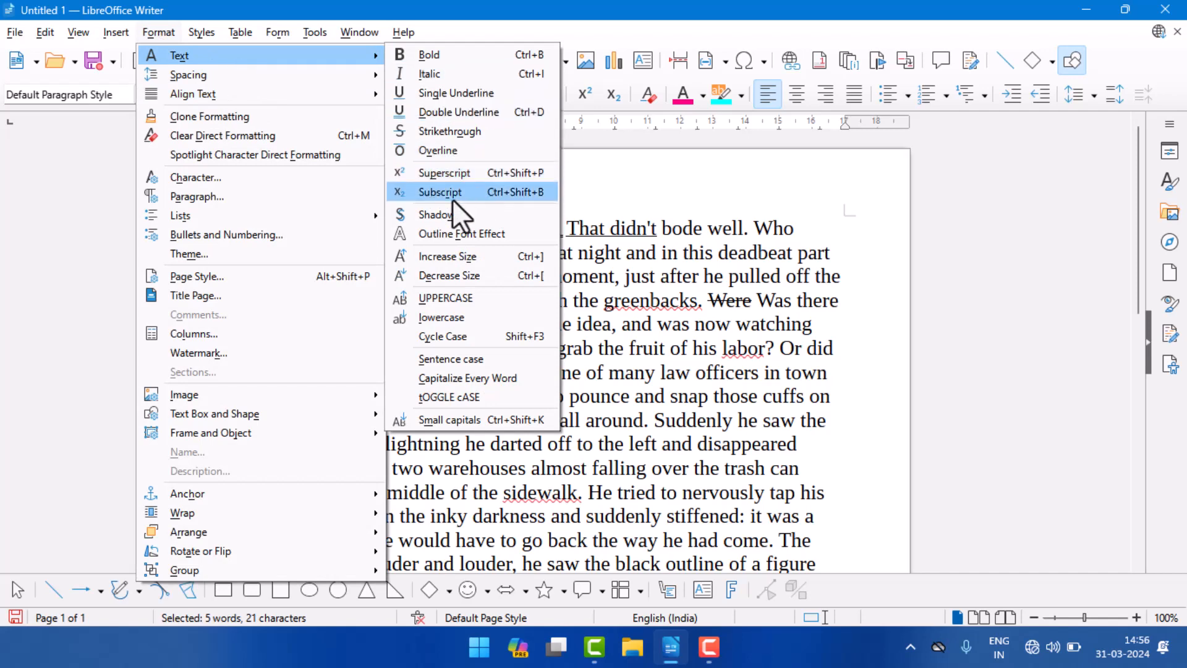
left_click(471, 239)
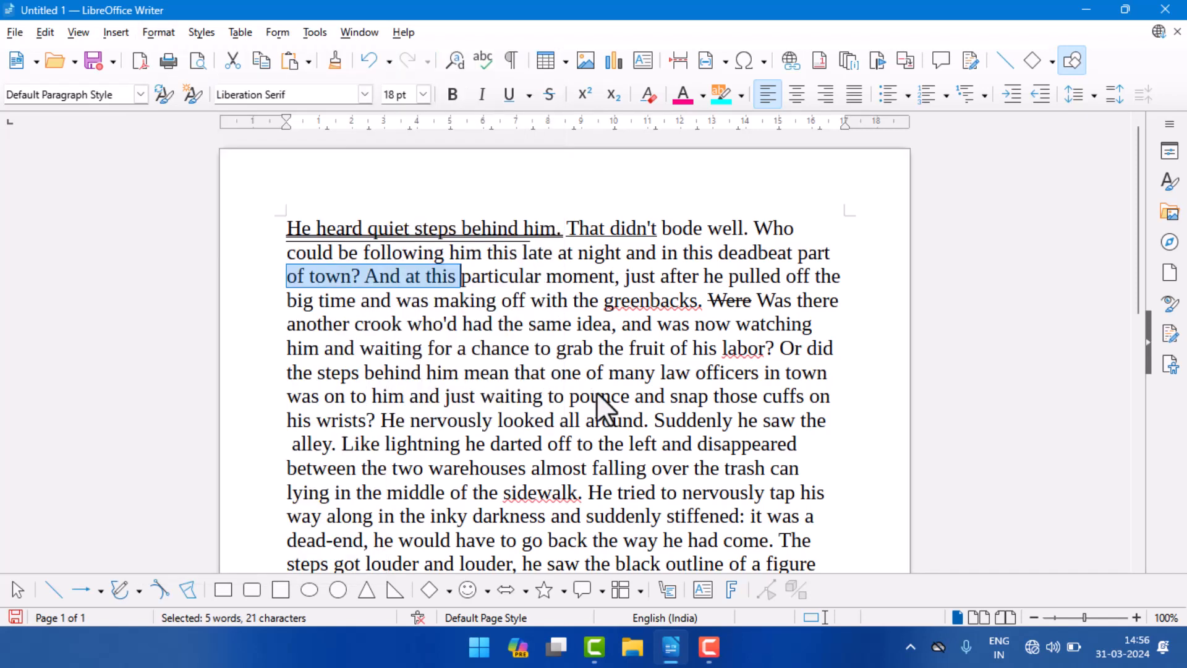
Add the lines "H20" and "(a+b)2" below the end of the text, separated by empty lines.
scroll(557, 423, "down", 7)
scroll(557, 423, "down", 5)
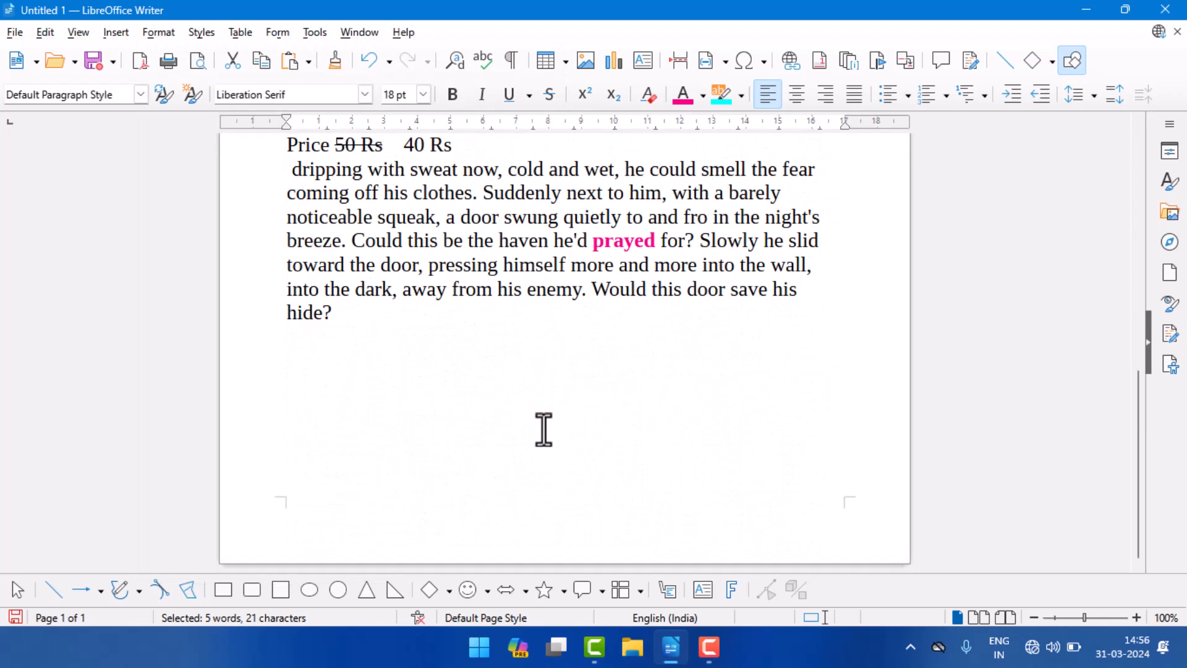
left_click(340, 371)
left_click(333, 315)
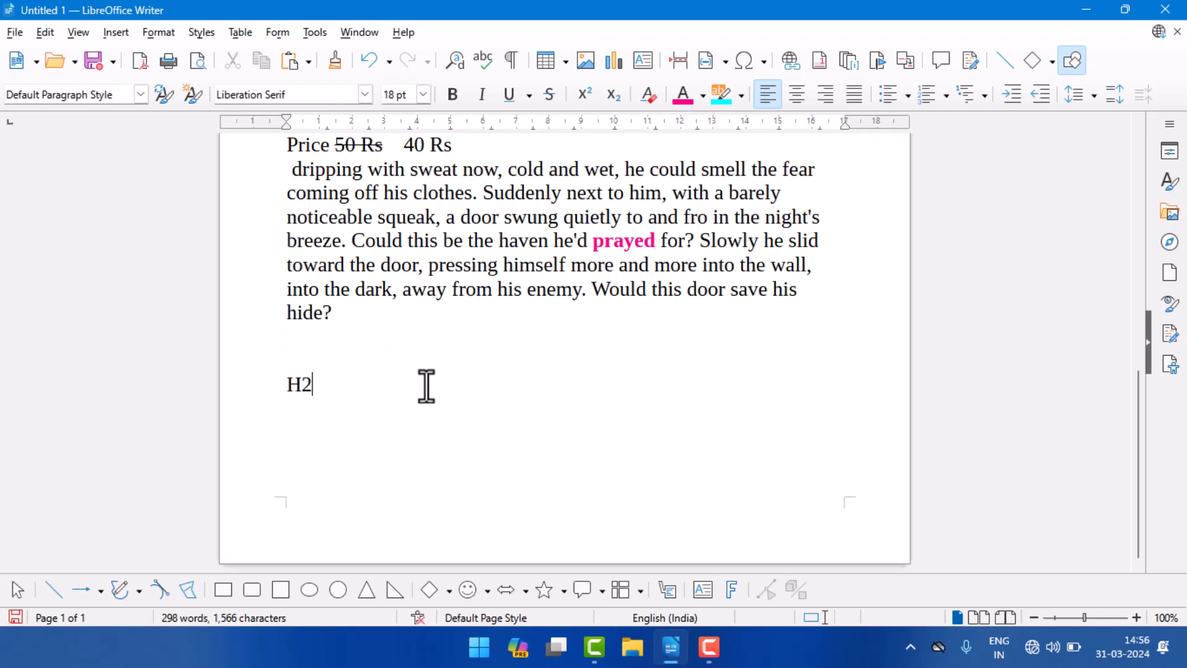
scroll(402, 396, "up", 1)
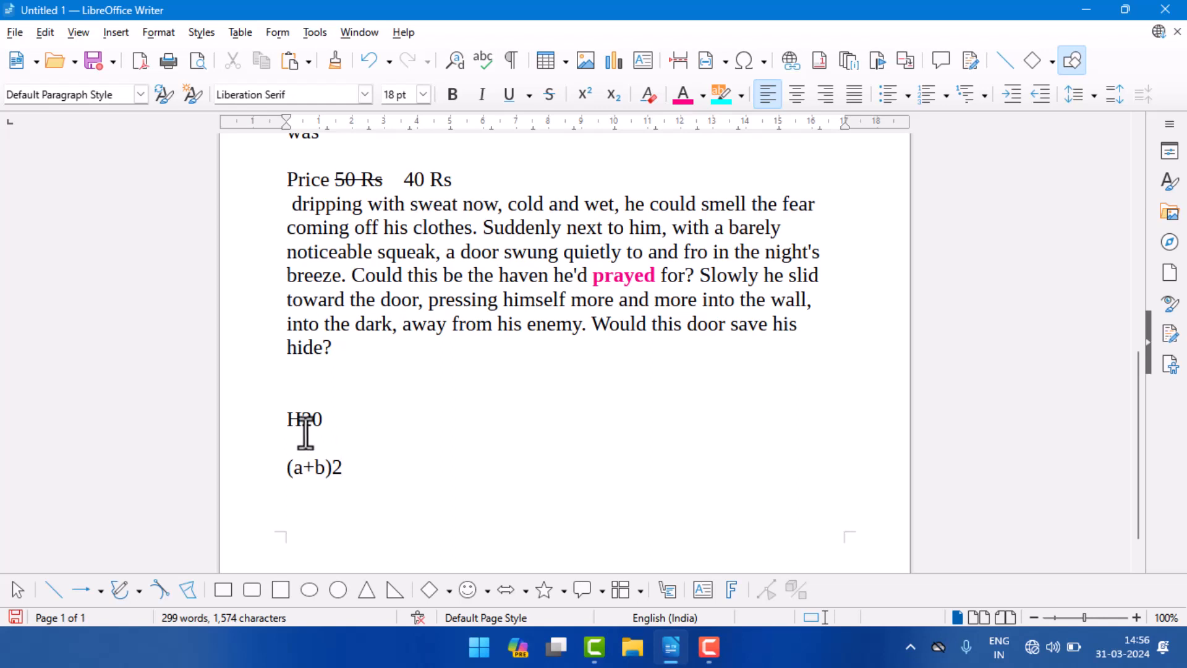
Format the 2 in "H20" as subscript and the 2 in "(a+b)2" as superscript.
left_click_drag(313, 420, 301, 424)
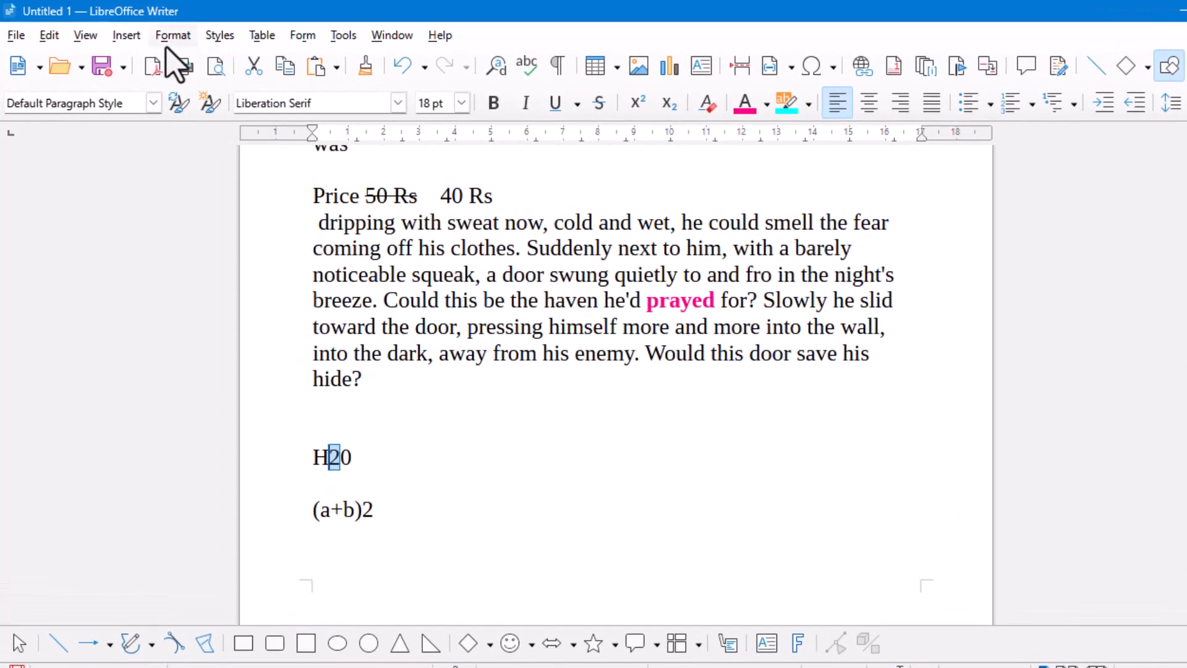
left_click(164, 37)
mouse_move(173, 59)
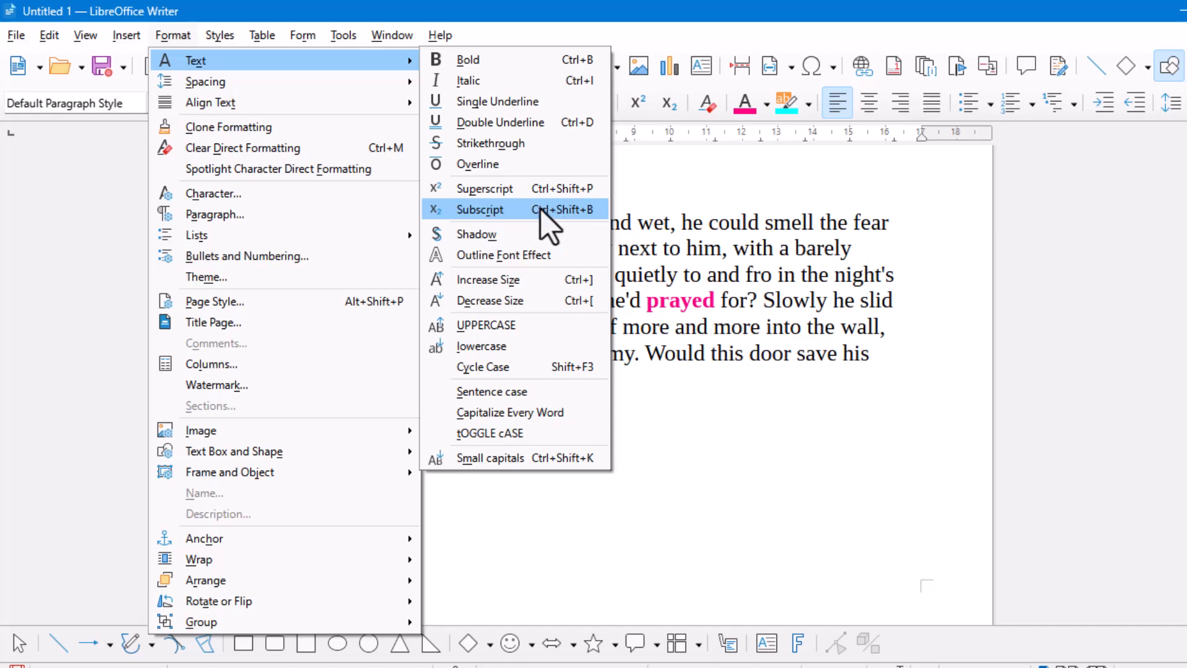
left_click(575, 213)
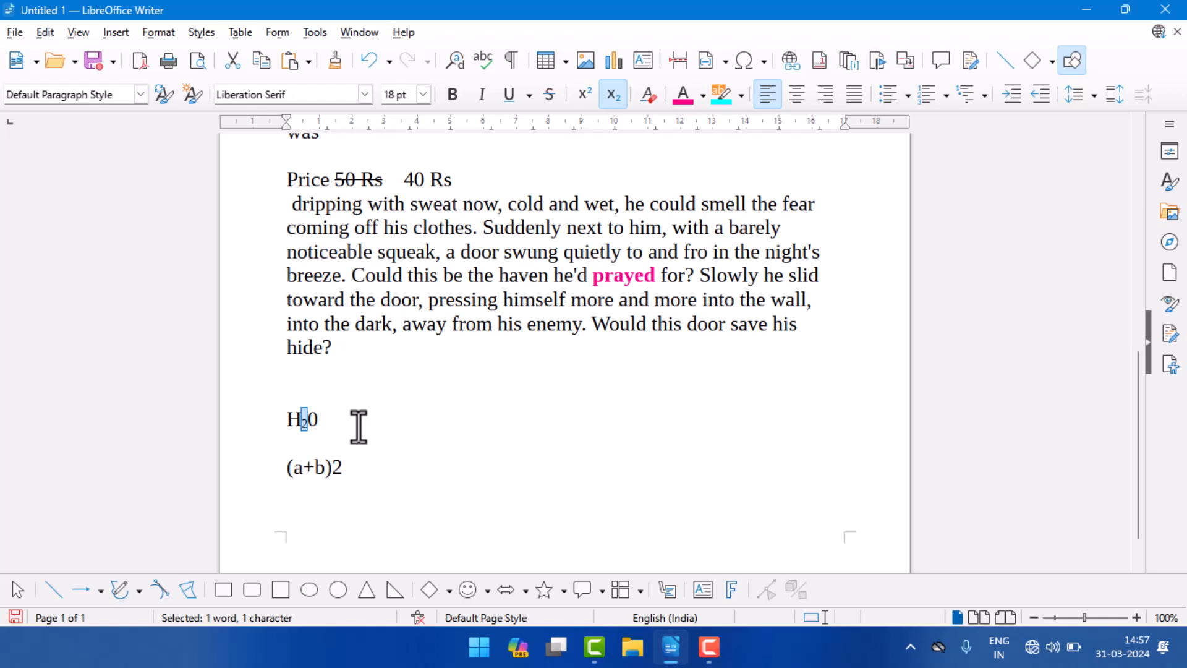
double_click(335, 469)
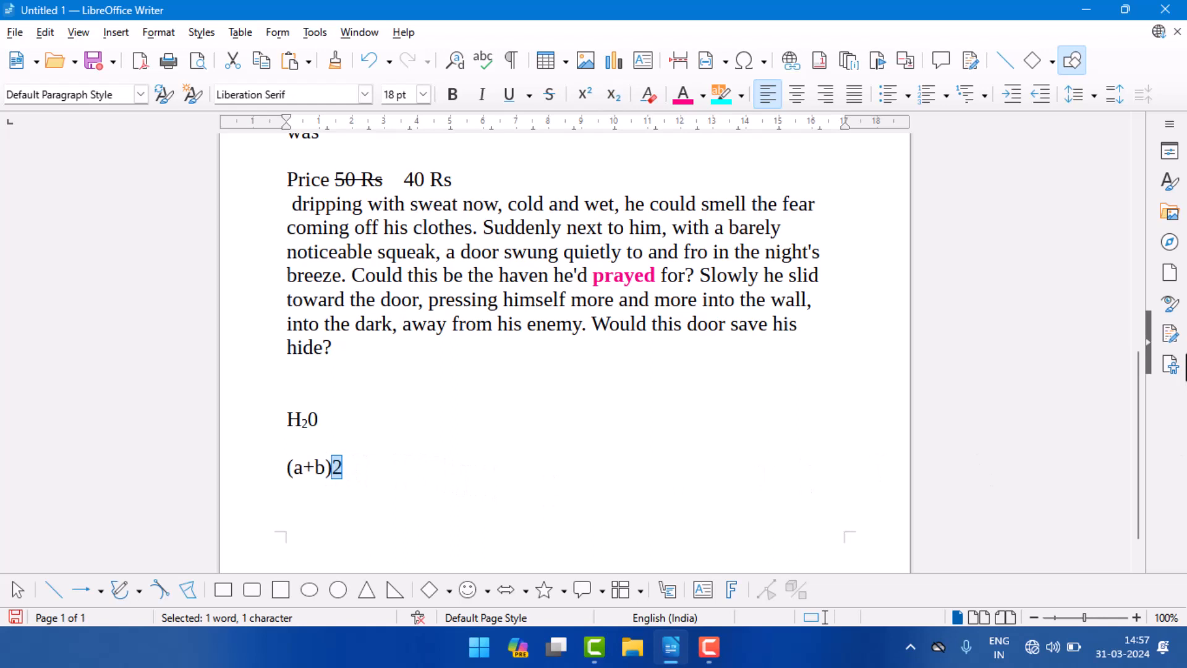
key("ctrl+shift+p")
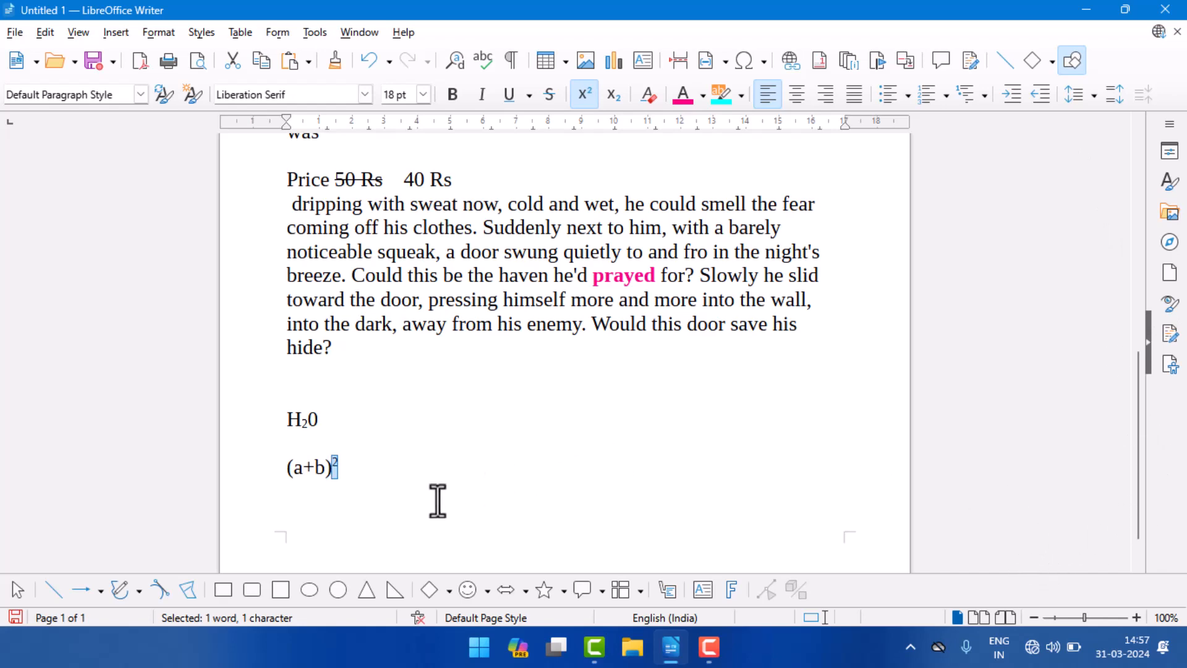
Apply the Shadow effect to the passage from "big time and was making off" through "another crook who'd".
scroll(373, 433, "up", 10)
left_click_drag(286, 300, 446, 331)
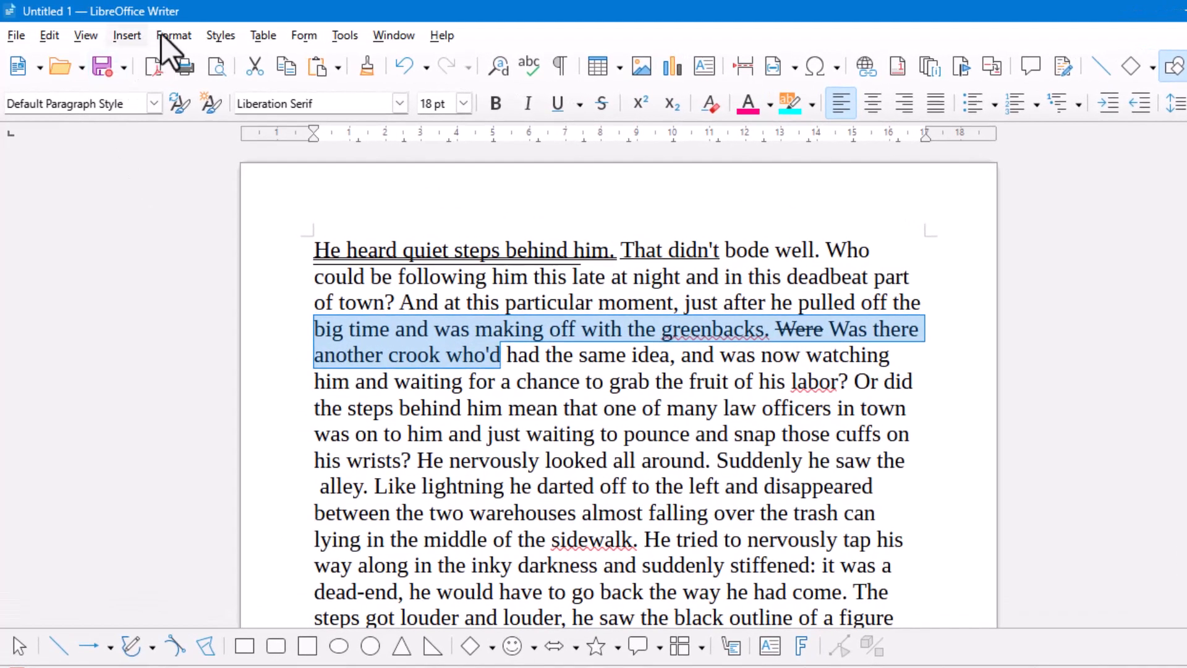
left_click(158, 32)
mouse_move(238, 71)
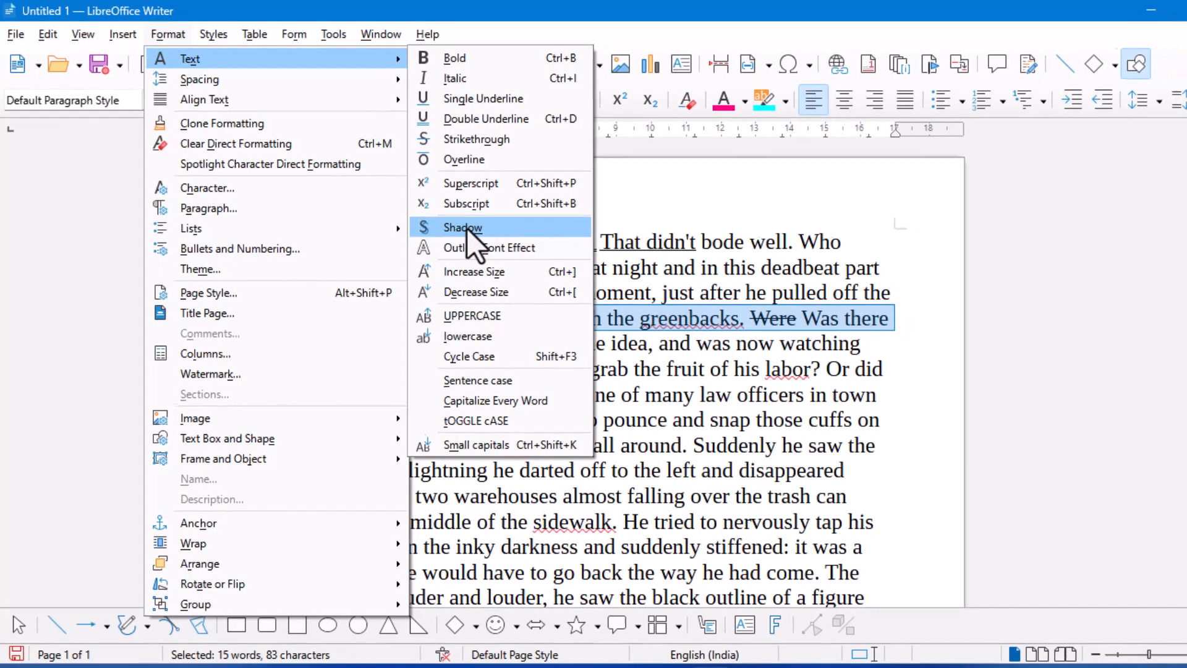
left_click(483, 237)
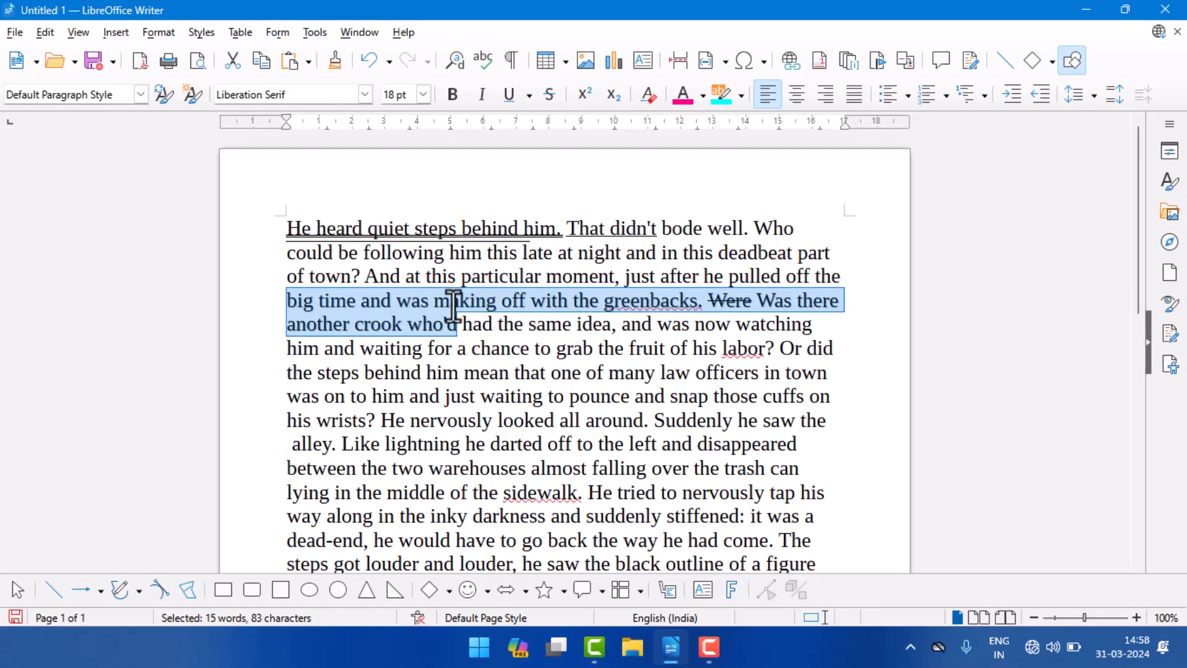
left_click(433, 300)
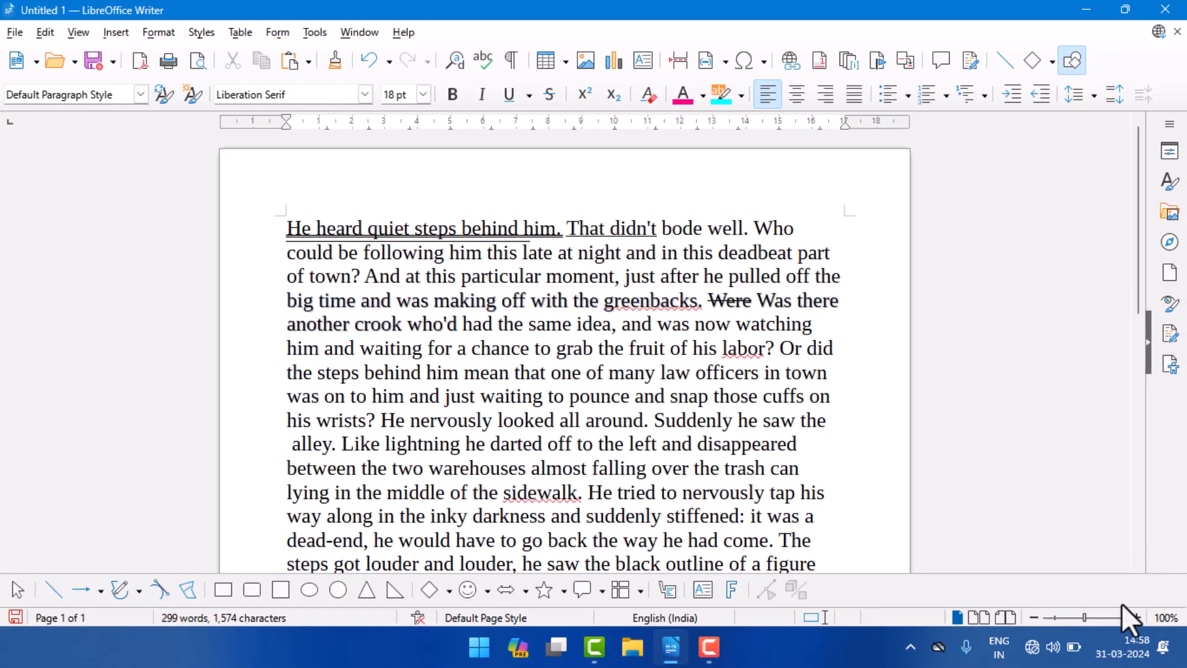
Examine the shadow effect around "big time" at 385% zoom, compared with the plain line above, and return to 100% zoom.
left_click(1110, 618)
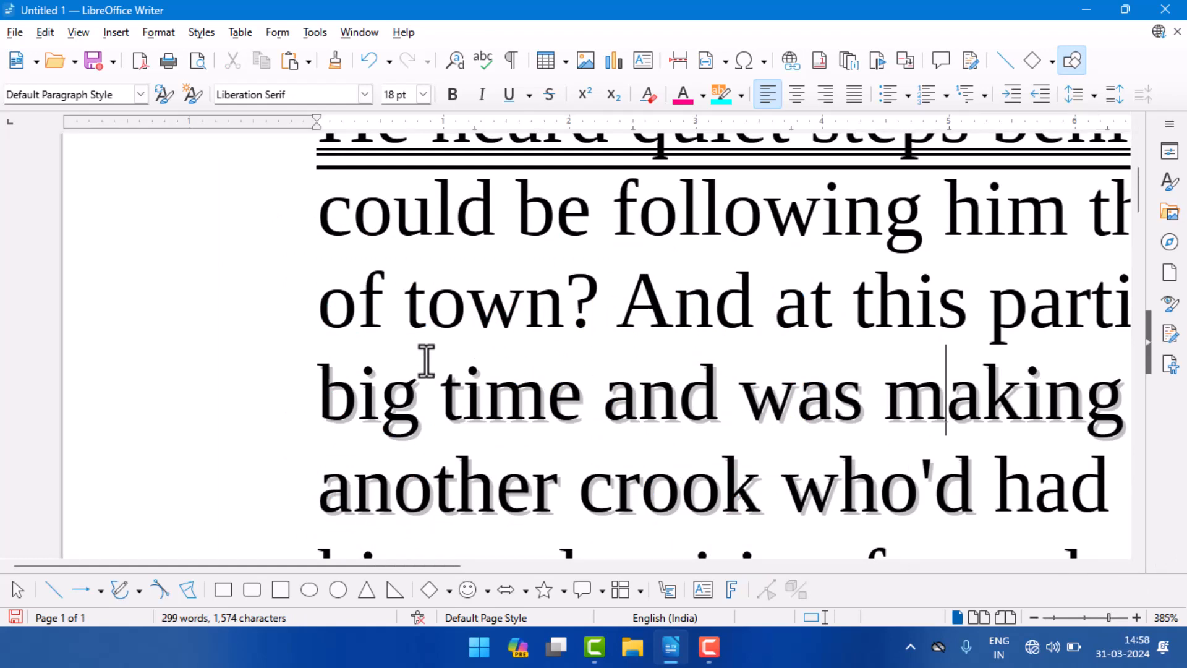
left_click_drag(403, 303, 427, 303)
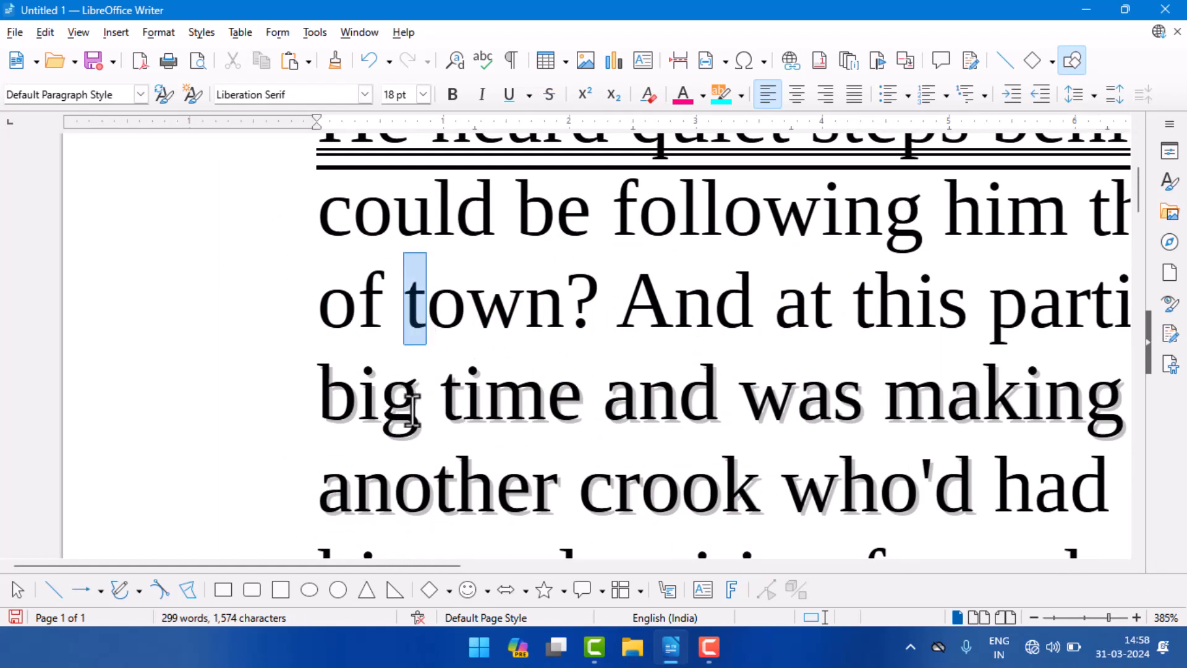
left_click_drag(380, 420, 431, 417)
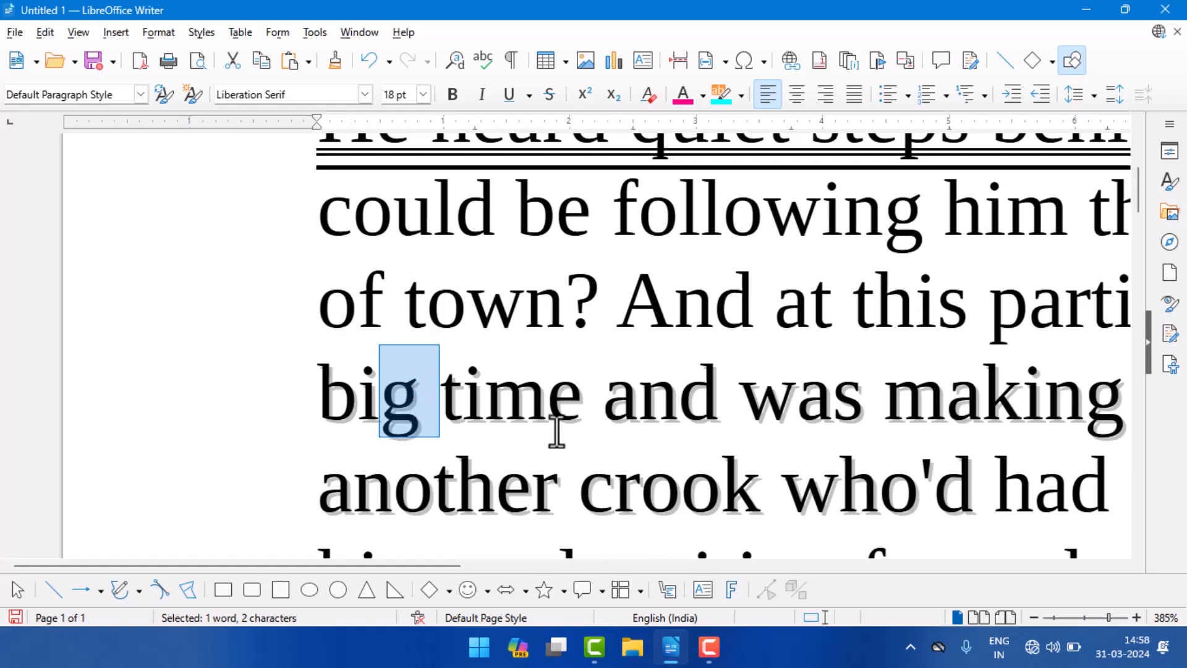
left_click_drag(503, 402, 589, 421)
left_click(549, 409)
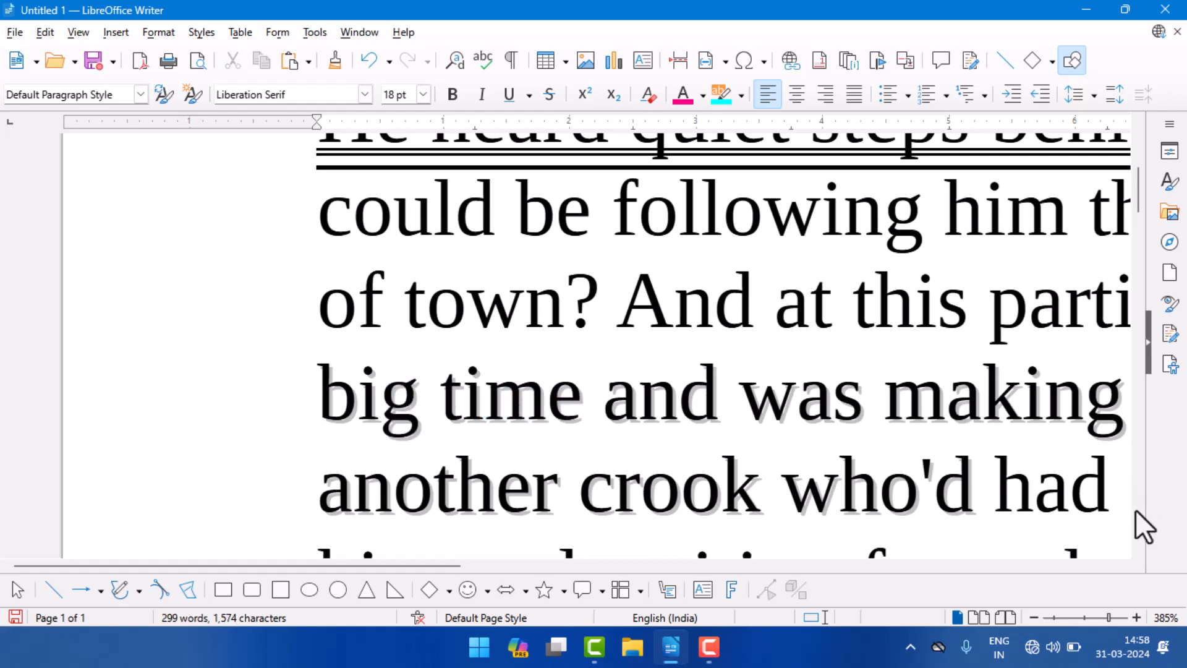
left_click(1086, 619)
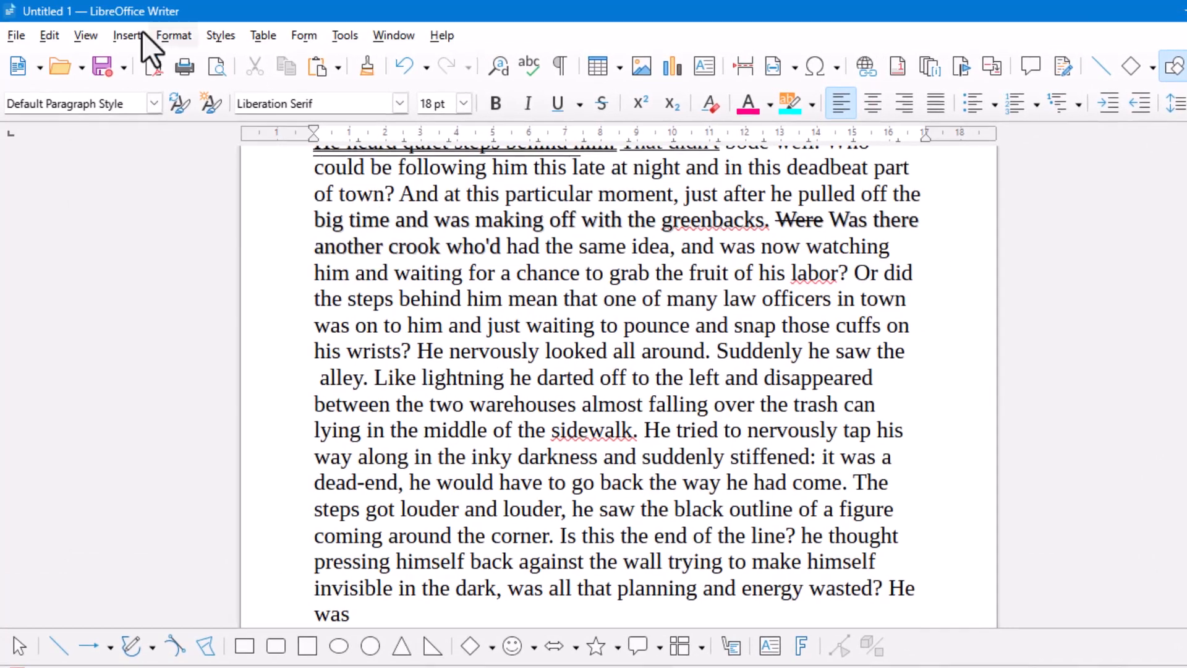
Apply the Outline Font Effect to the word "time" in "big time".
left_click(168, 36)
left_click(172, 37)
left_click(174, 37)
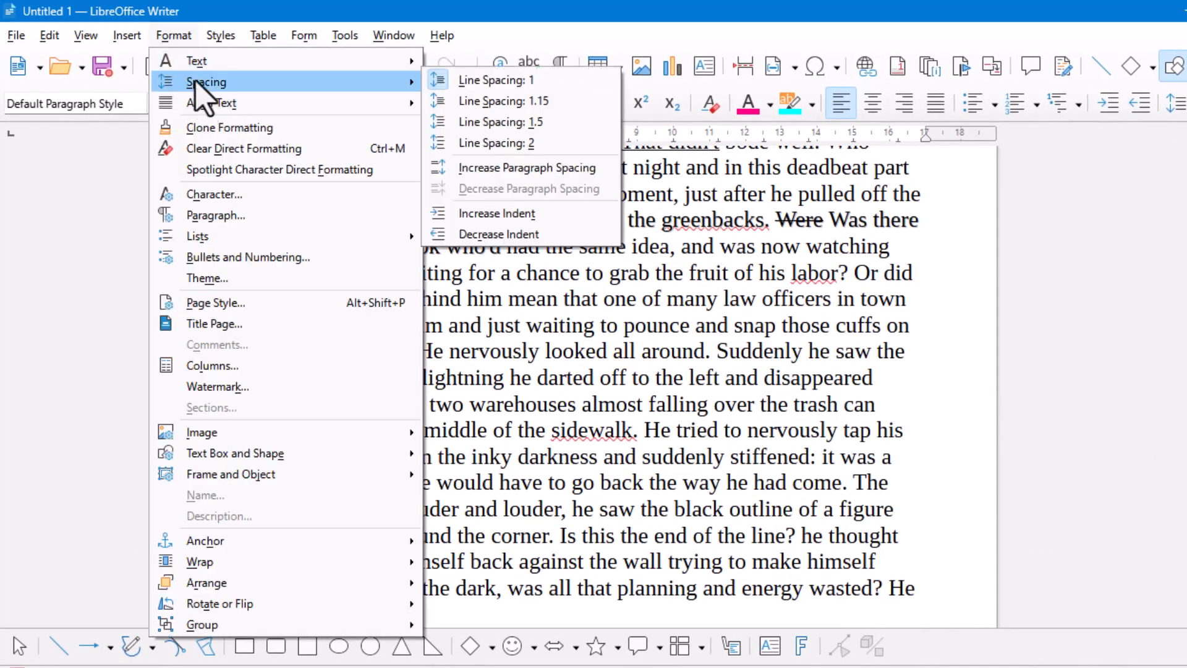
mouse_move(197, 61)
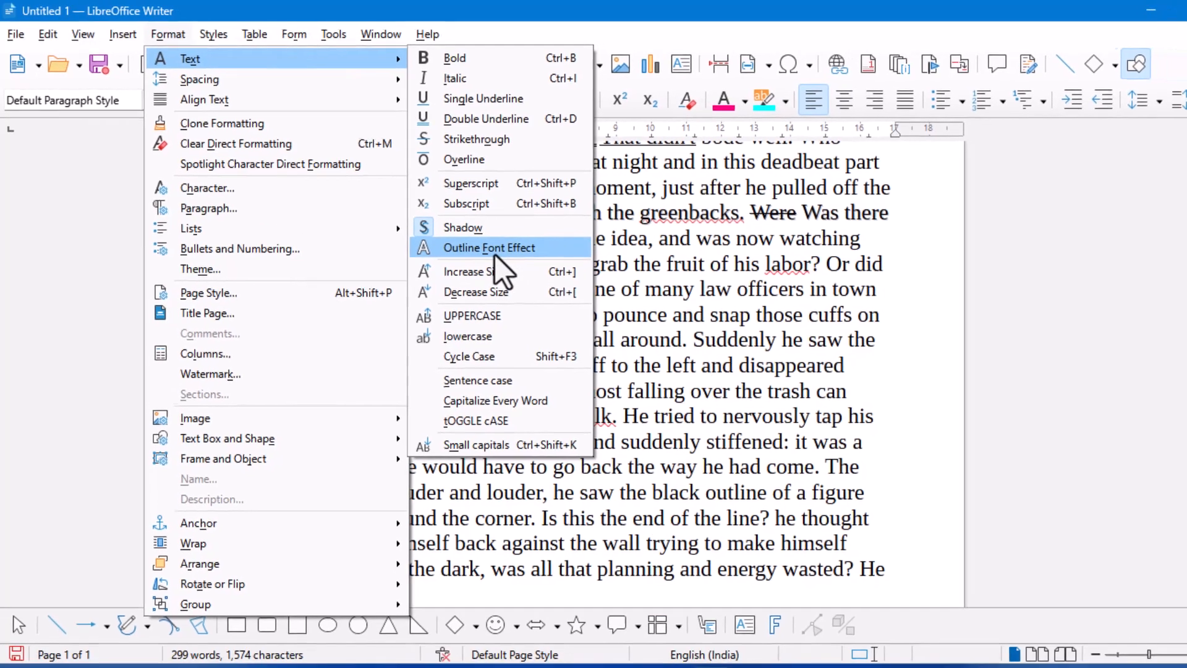
left_click(511, 263)
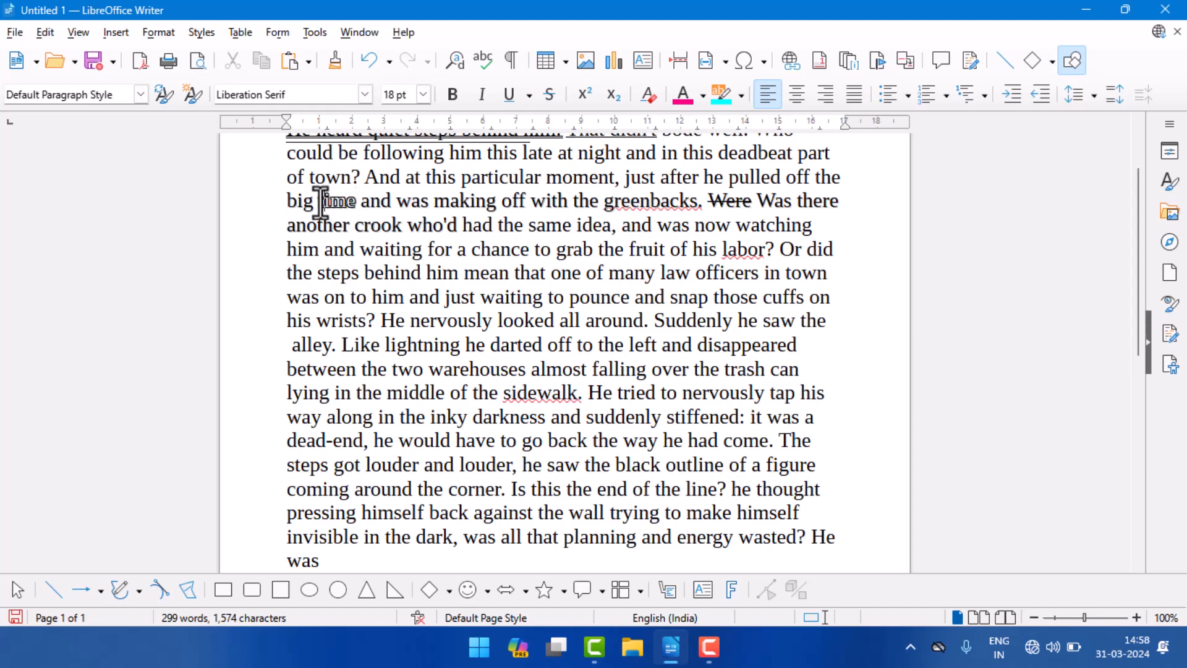
Set the font size of the outlined word "time" to 40 pt.
left_click_drag(322, 201, 357, 203)
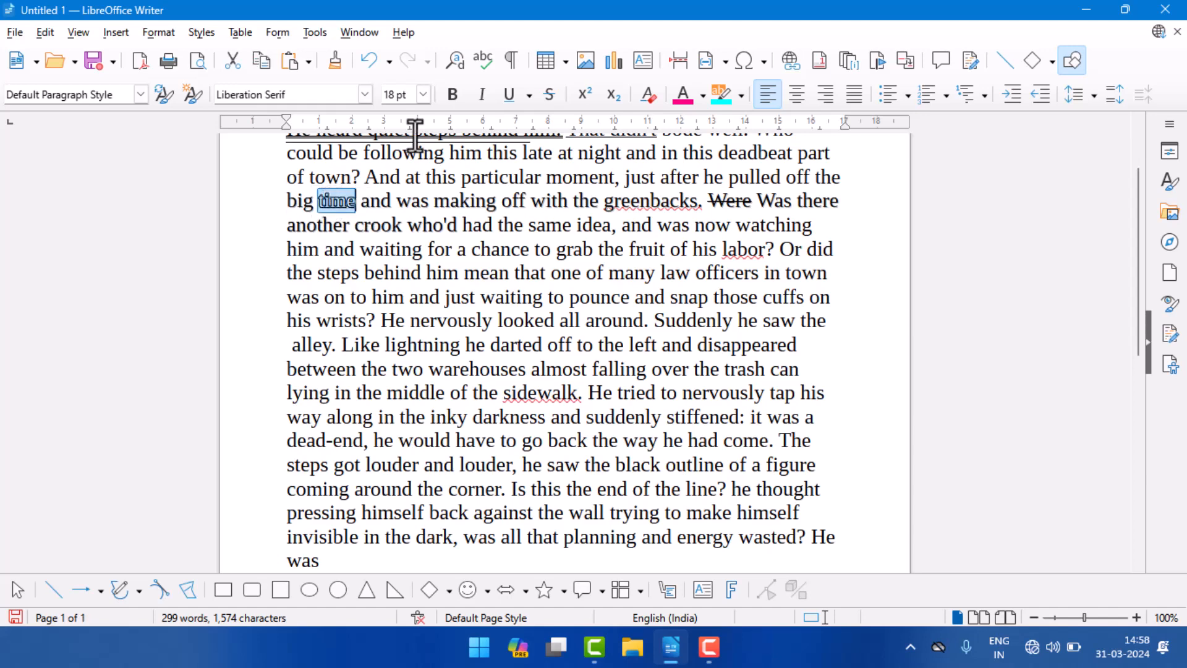
left_click(422, 93)
left_click(399, 422)
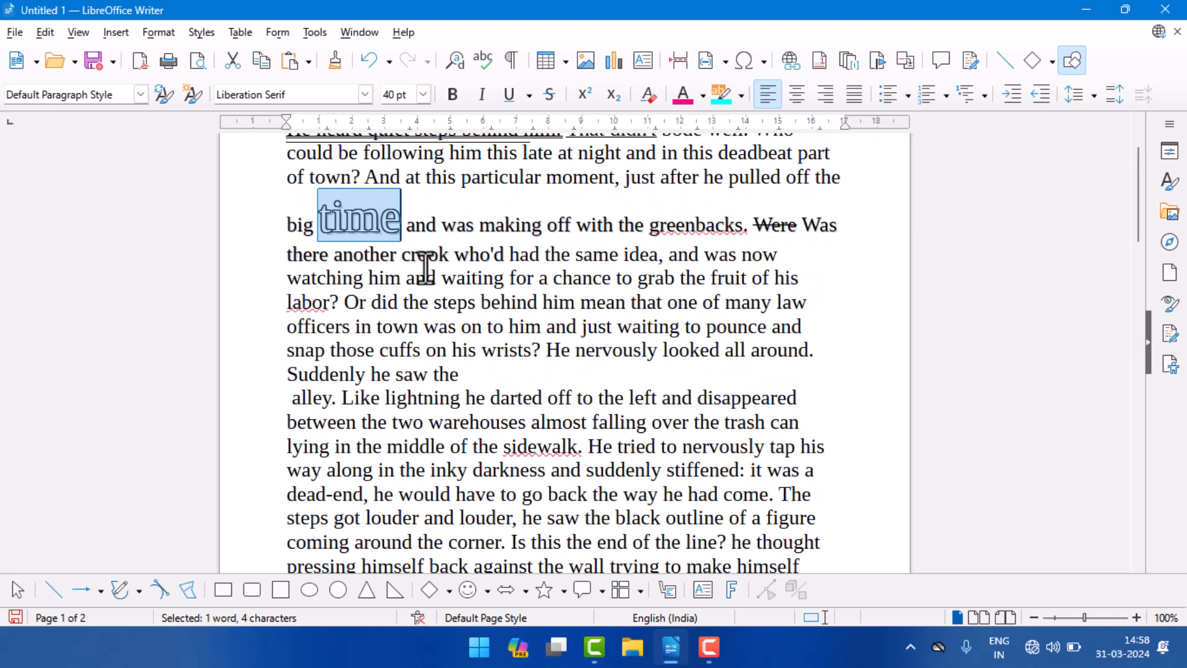
Set the font size of the passage from "as making off with the greenbacks" through "Or did the steps beh" to 32 pt.
left_click(323, 224)
left_click_drag(332, 224, 511, 290)
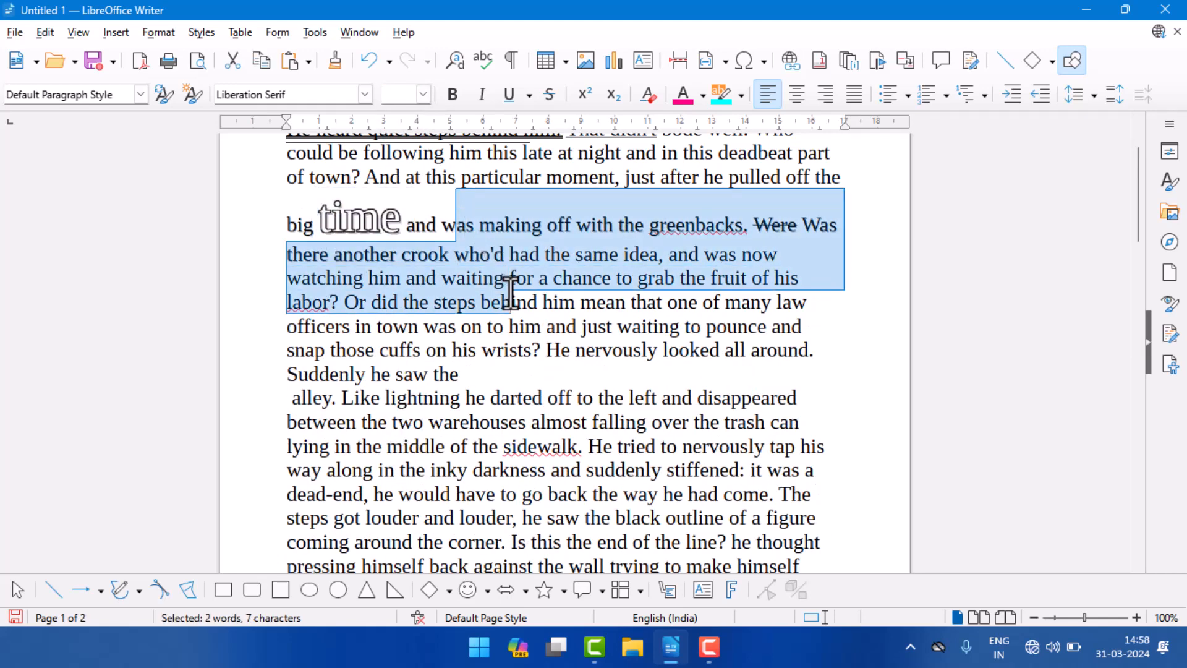
left_click(423, 94)
left_click(393, 392)
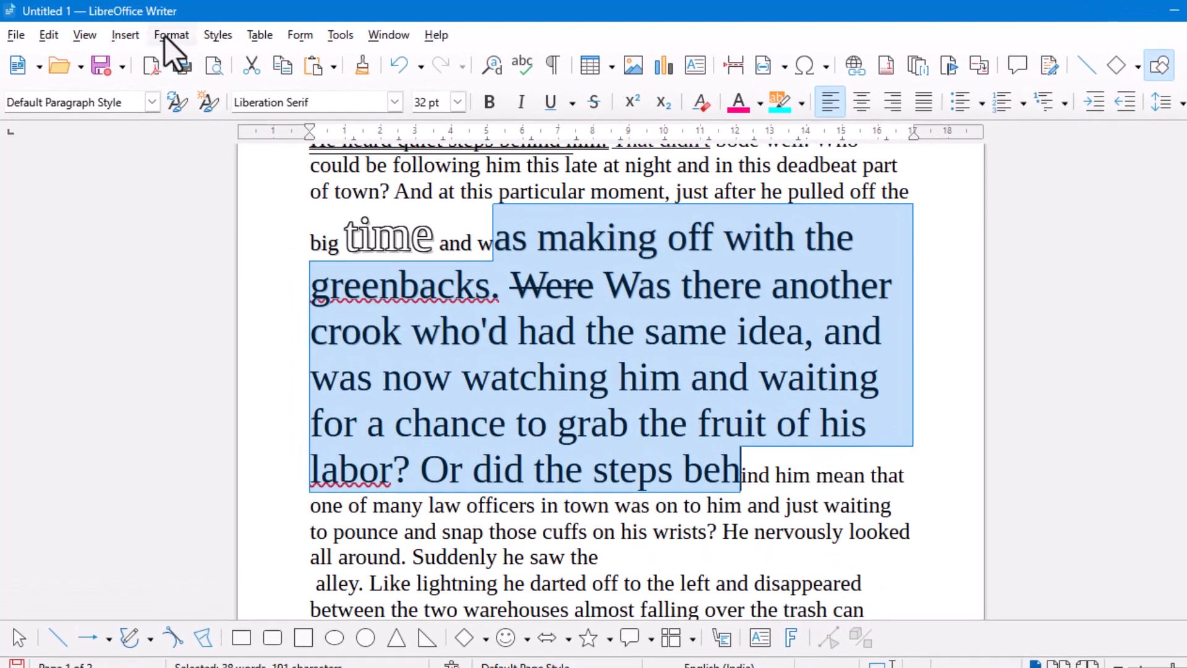
Apply the Outline Font Effect and the pink font color to the passage from "as making off" through "the steps beh".
left_click(165, 36)
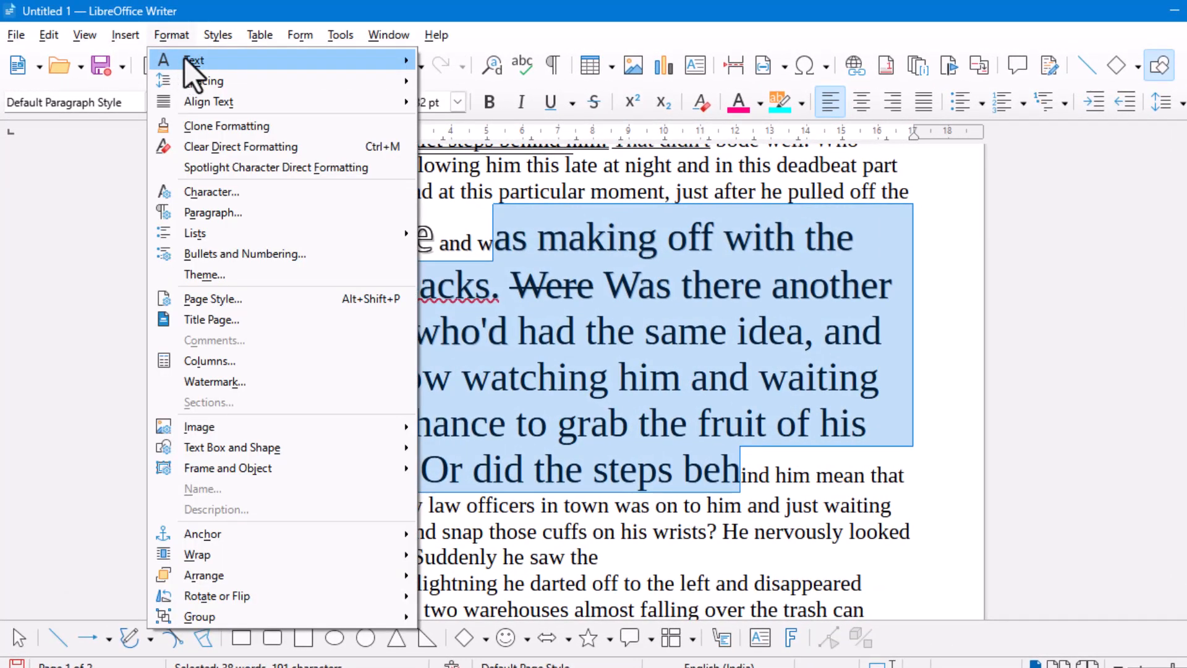
mouse_move(189, 62)
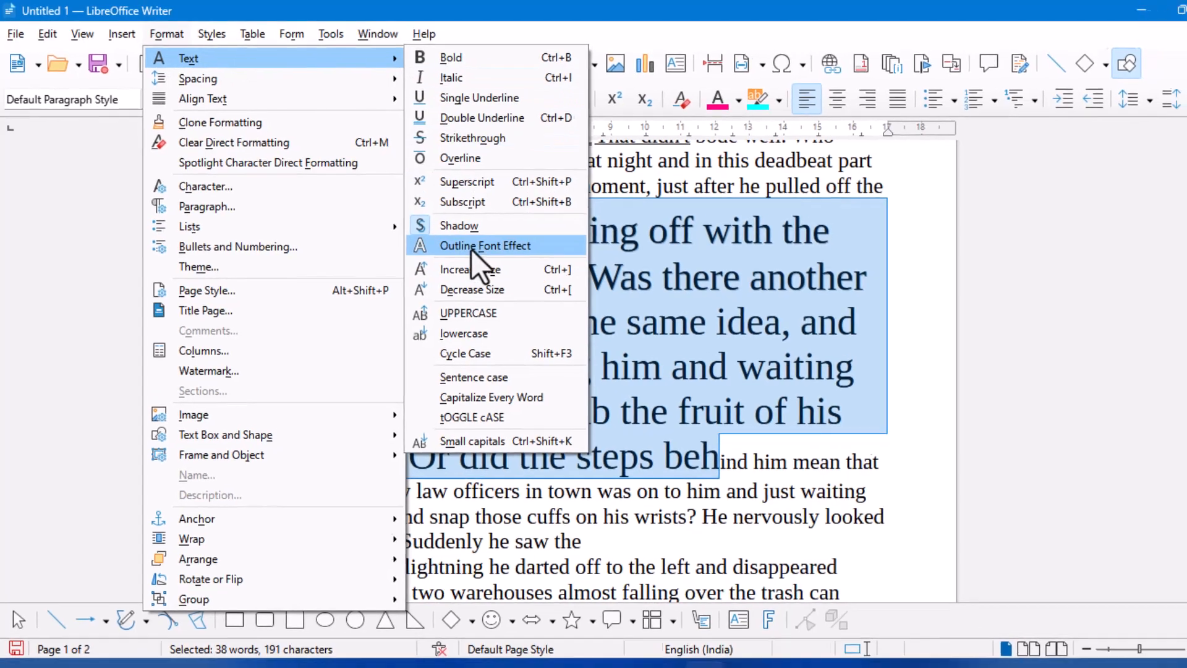
left_click(477, 252)
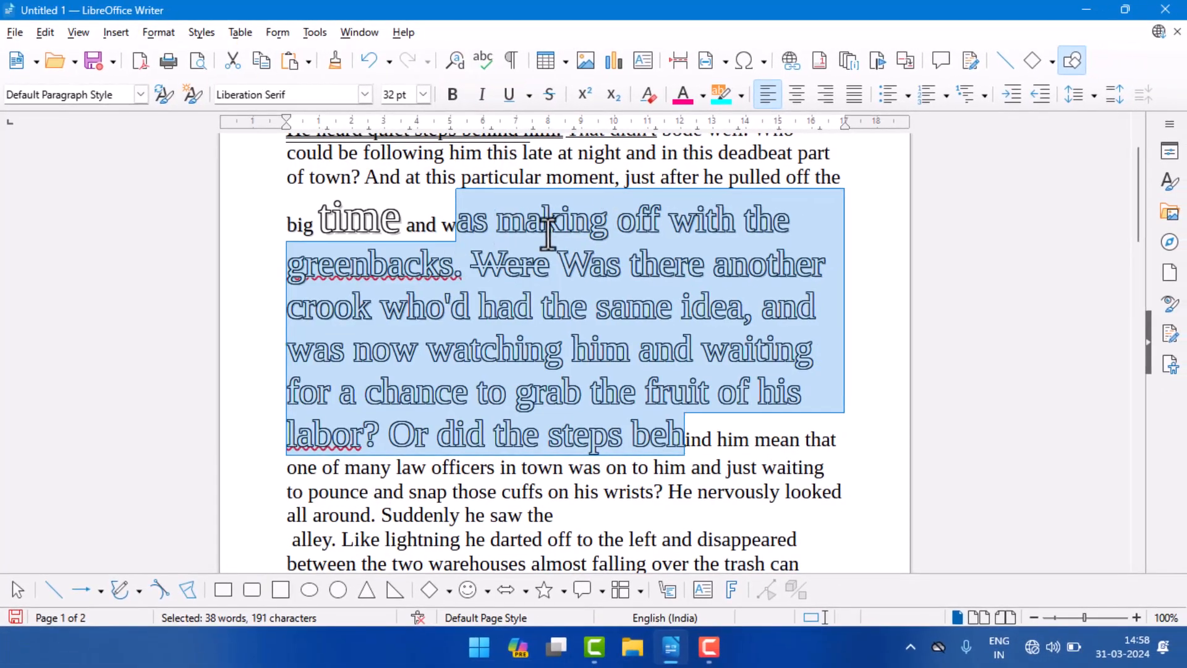
left_click(684, 95)
left_click(603, 278)
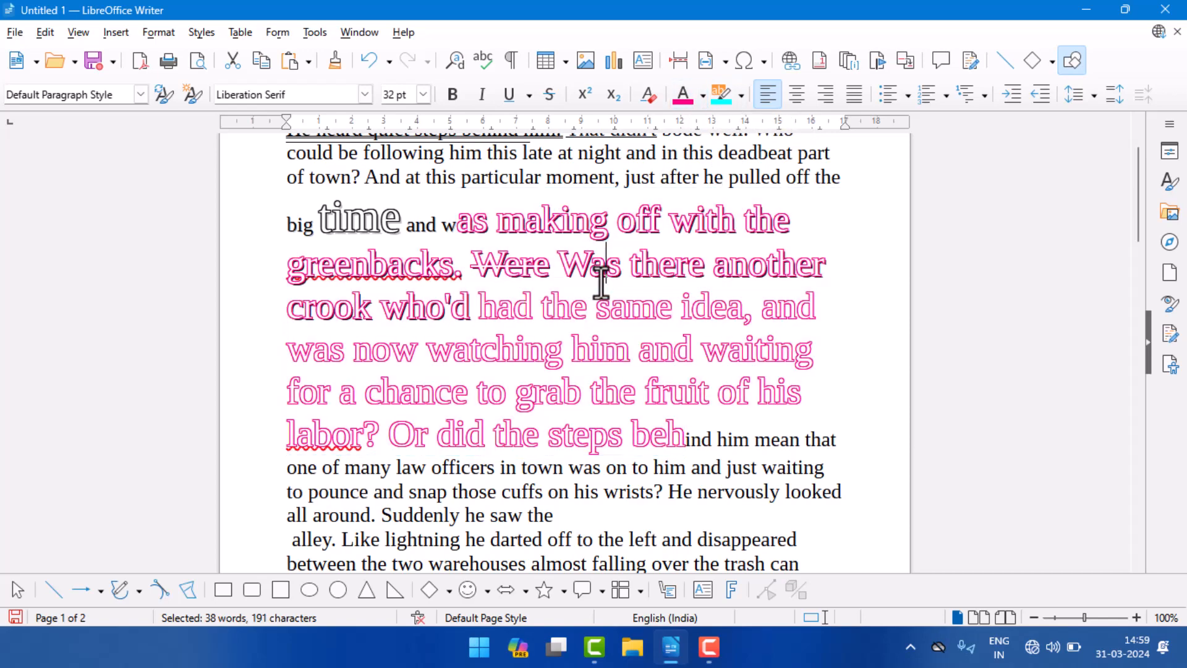
scroll(525, 305, "down", 3)
left_click_drag(287, 384, 517, 389)
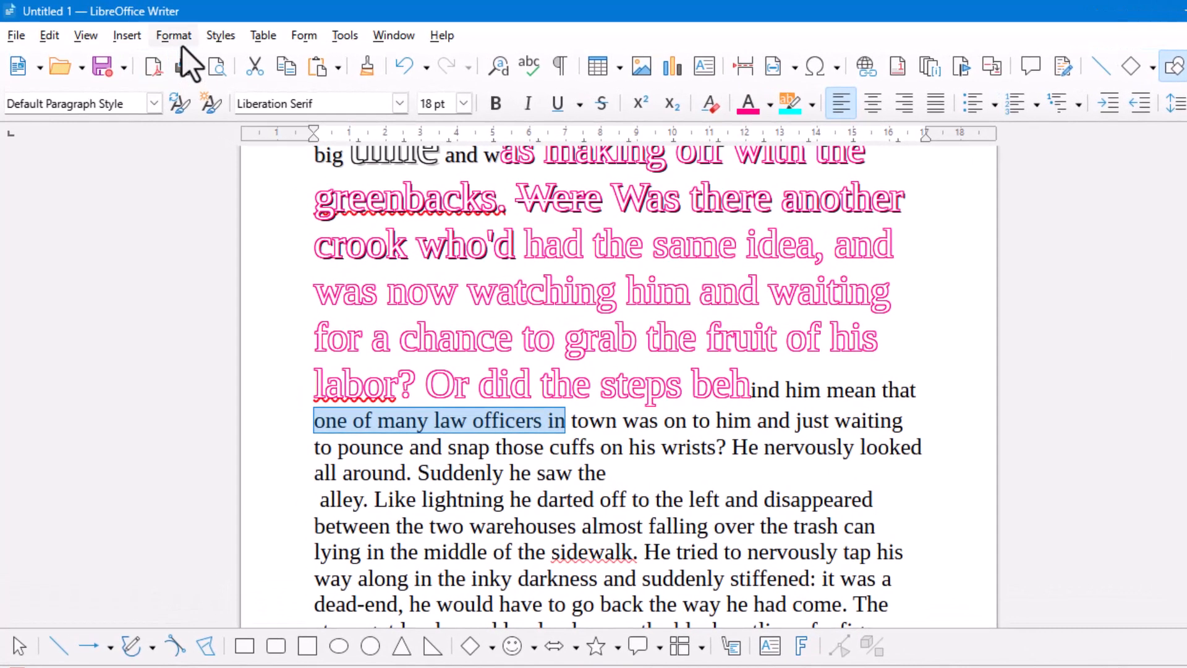
left_click(175, 37)
mouse_move(188, 60)
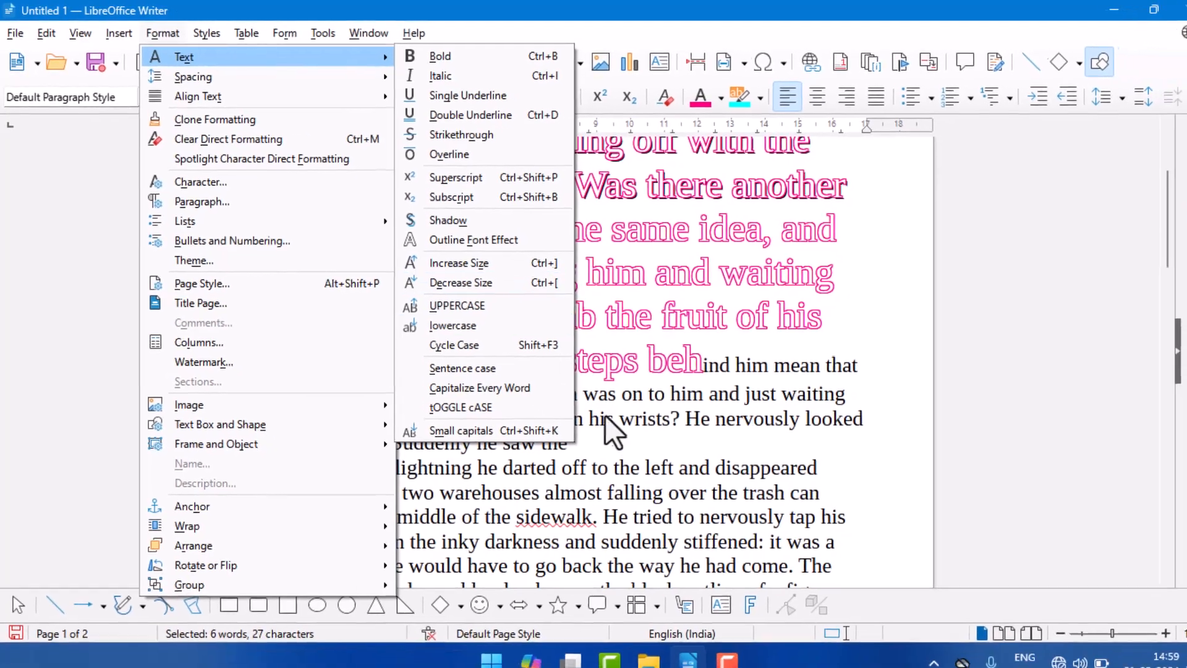
left_click(680, 477)
left_click(439, 402)
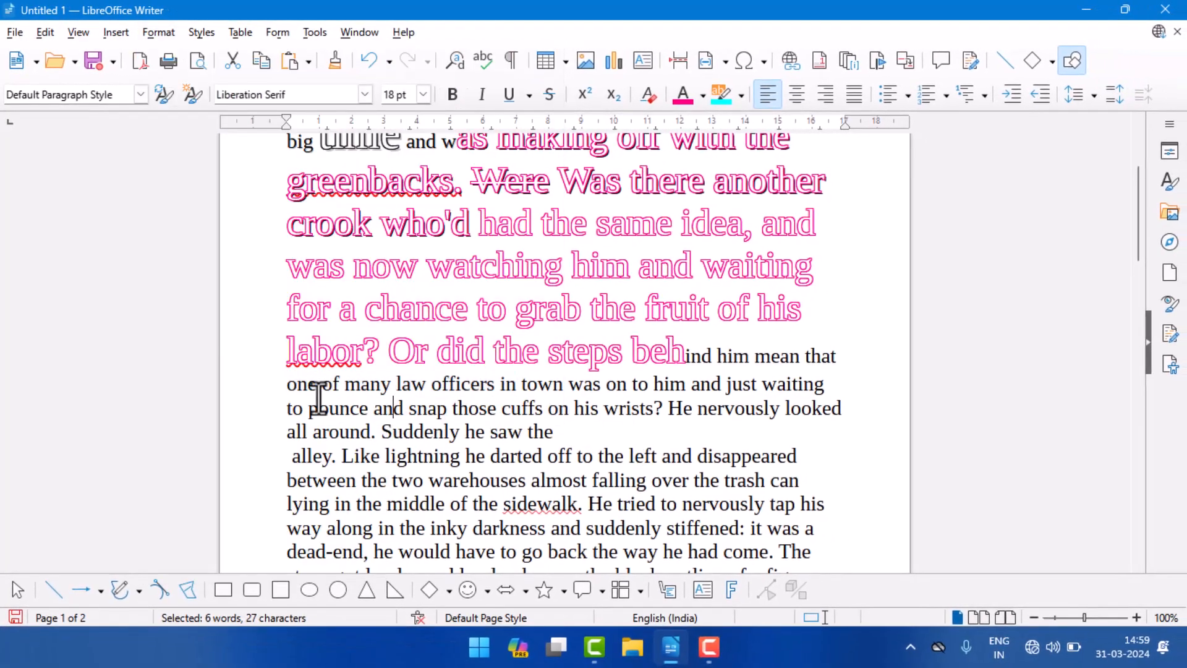
Increase and decrease the font size of "one of many law officers i" in increments, finishing at 24 pt.
left_click_drag(285, 389, 506, 395)
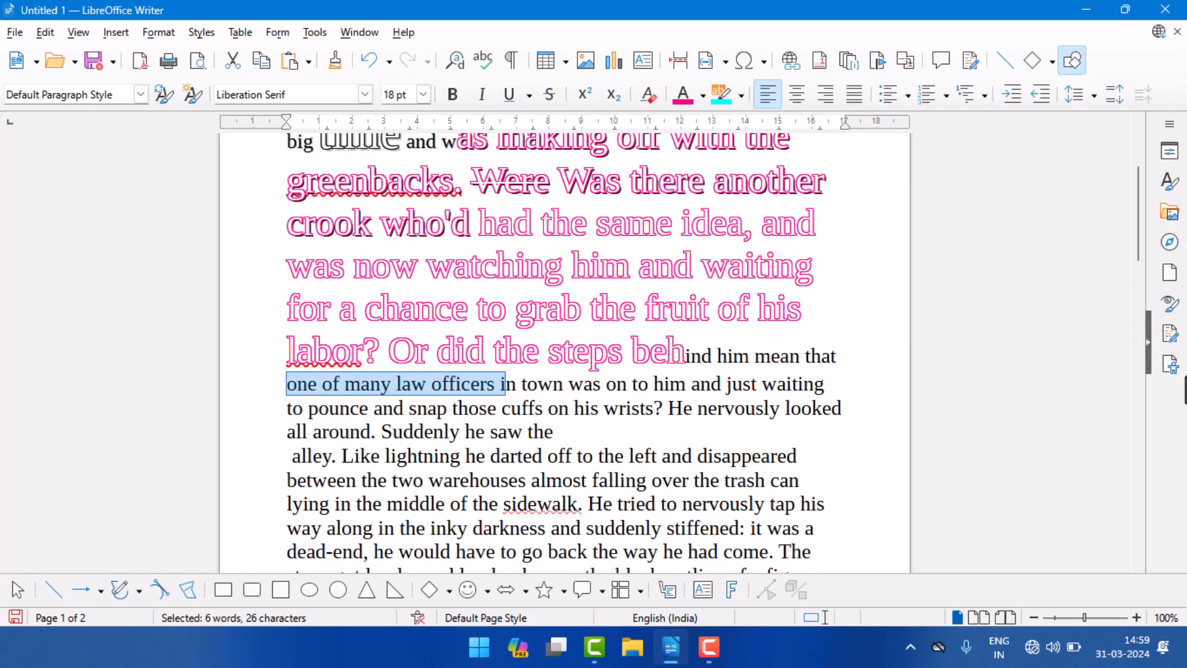
key("ctrl+bracketright")
key("ctrl+bracketright")
key("ctrl+bracketright")
key("ctrl+bracketright")
key("ctrl+bracketright")
key("ctrl+bracketright")
key("ctrl+bracketright")
key("ctrl+bracketright")
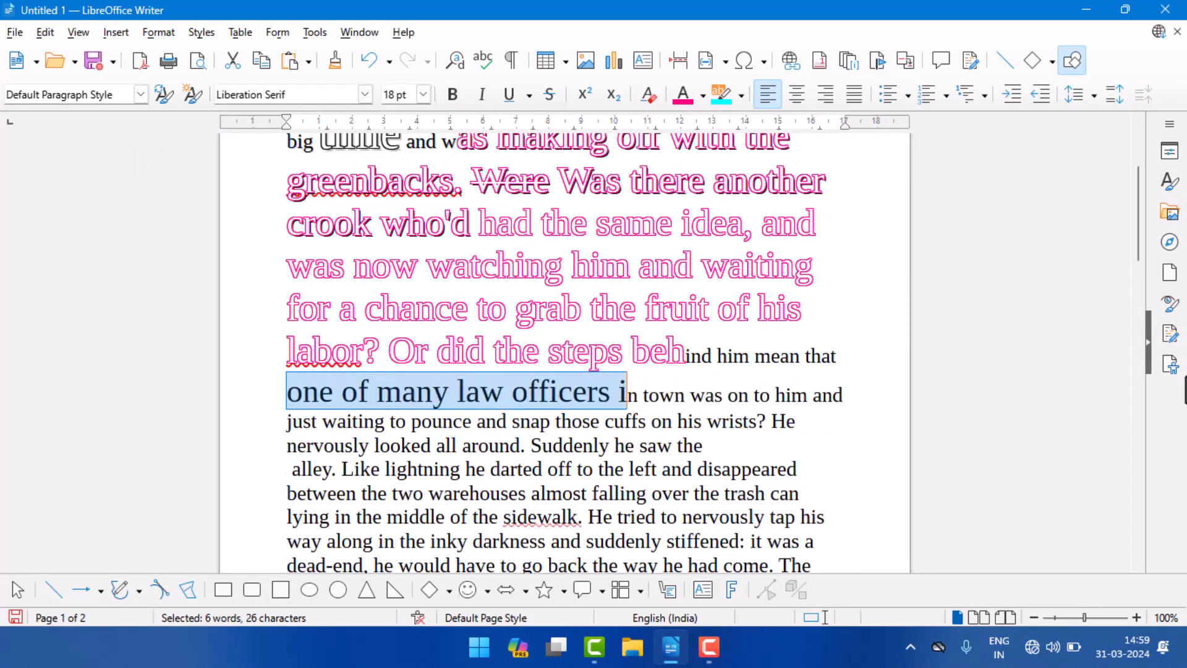
key("ctrl+bracketleft")
key("ctrl+bracketleft")
key("ctrl+bracketleft")
key("ctrl+bracketleft")
key("ctrl+bracketleft")
key("ctrl+bracketleft")
key("ctrl+bracketleft")
key("ctrl+bracketleft")
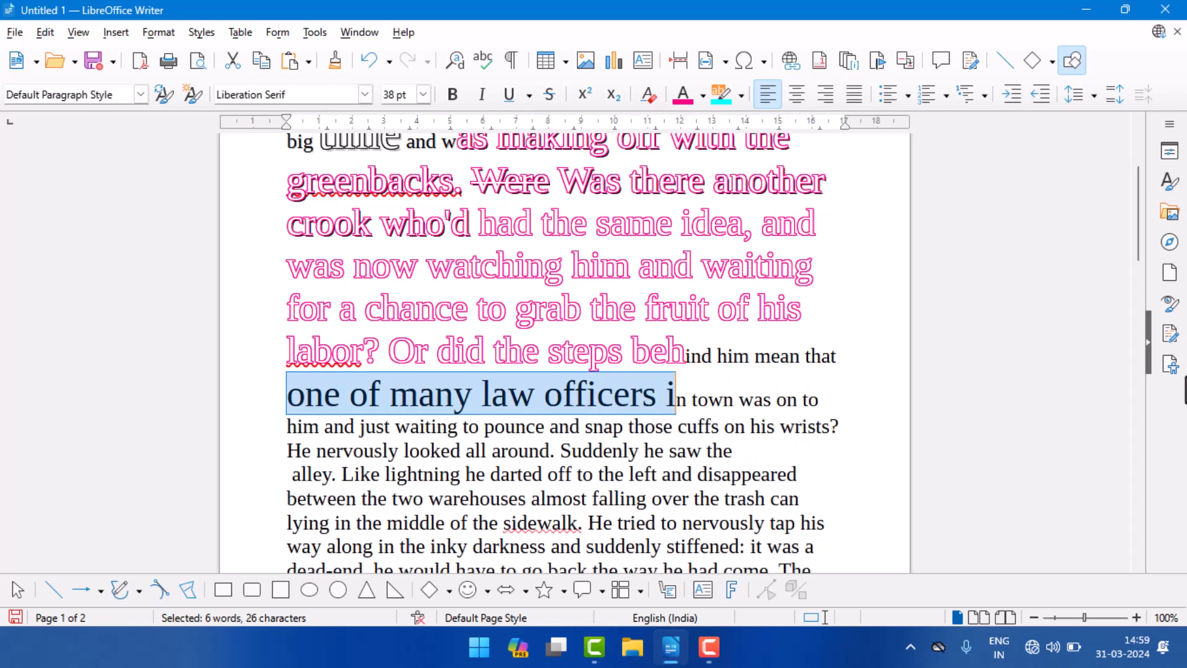
key("ctrl+bracketright")
key("ctrl+bracketright")
key("ctrl+bracketright")
key("ctrl+bracketright")
key("ctrl+bracketright")
key("ctrl+bracketright")
key("ctrl+bracketright")
key("ctrl+bracketright")
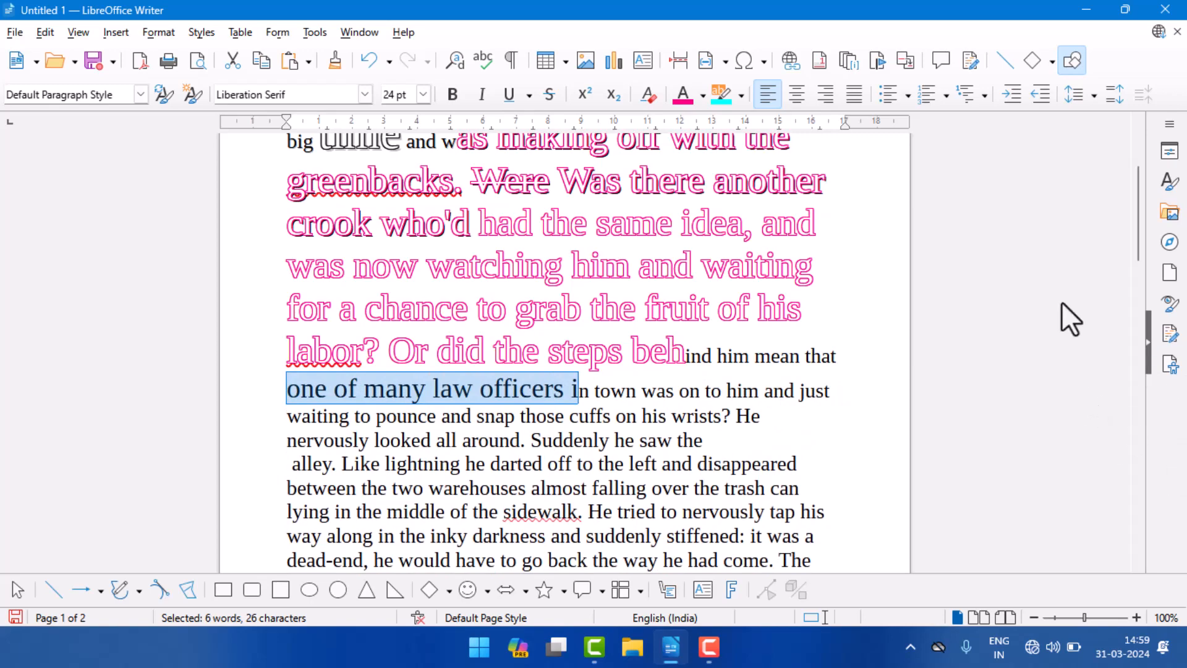
Convert "waiting to pounce and snap those cuffs on his wrists? He" to UPPERCASE.
left_click(383, 440)
left_click_drag(288, 417, 760, 416)
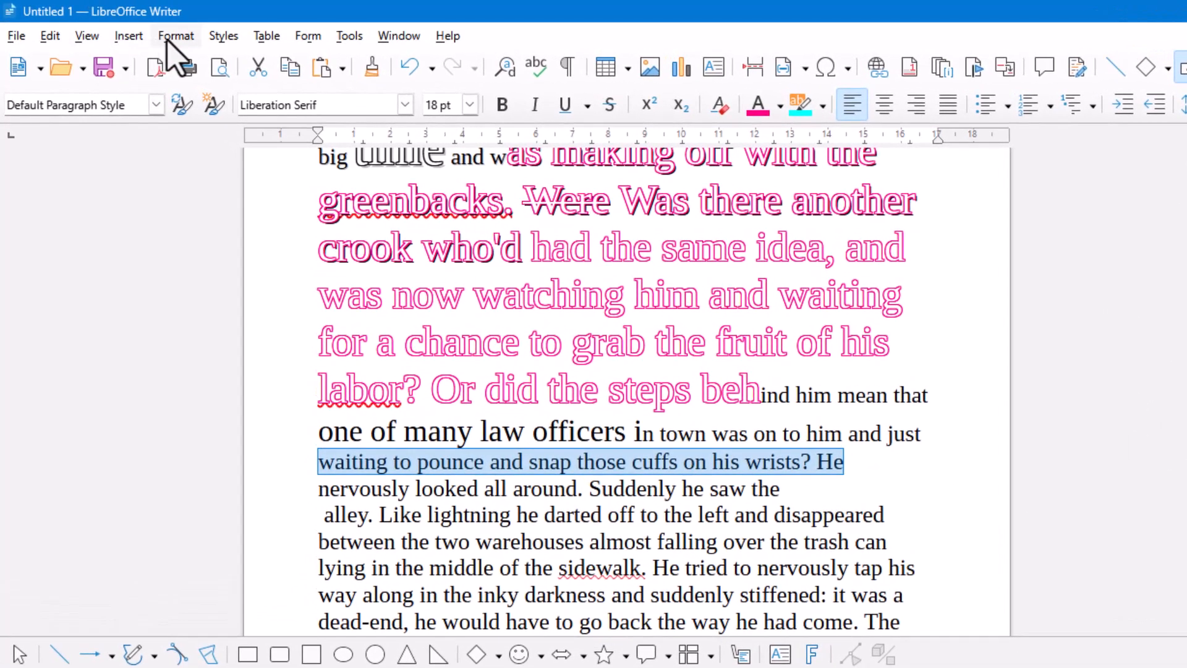
left_click(167, 39)
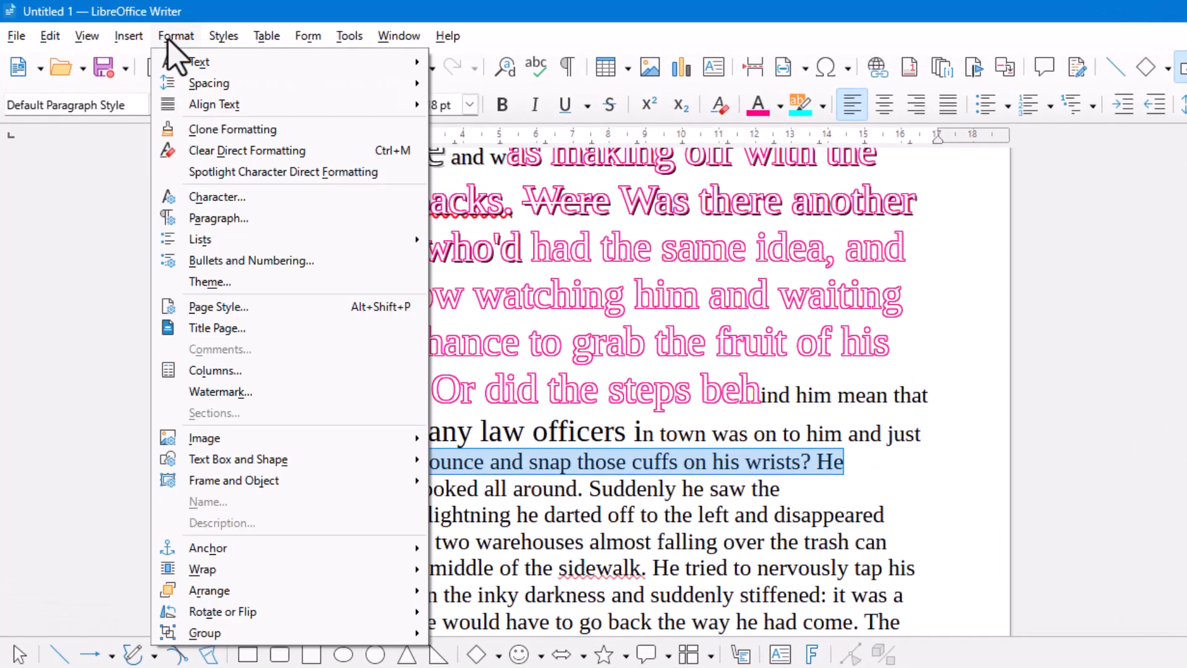
mouse_move(188, 65)
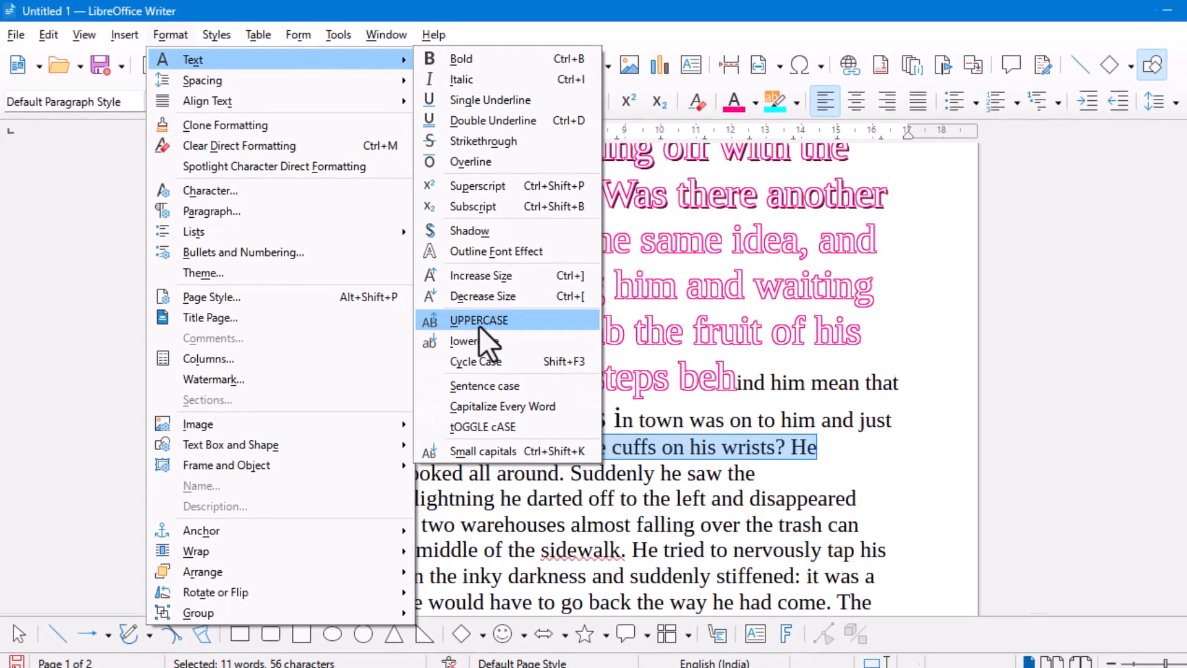
left_click(479, 322)
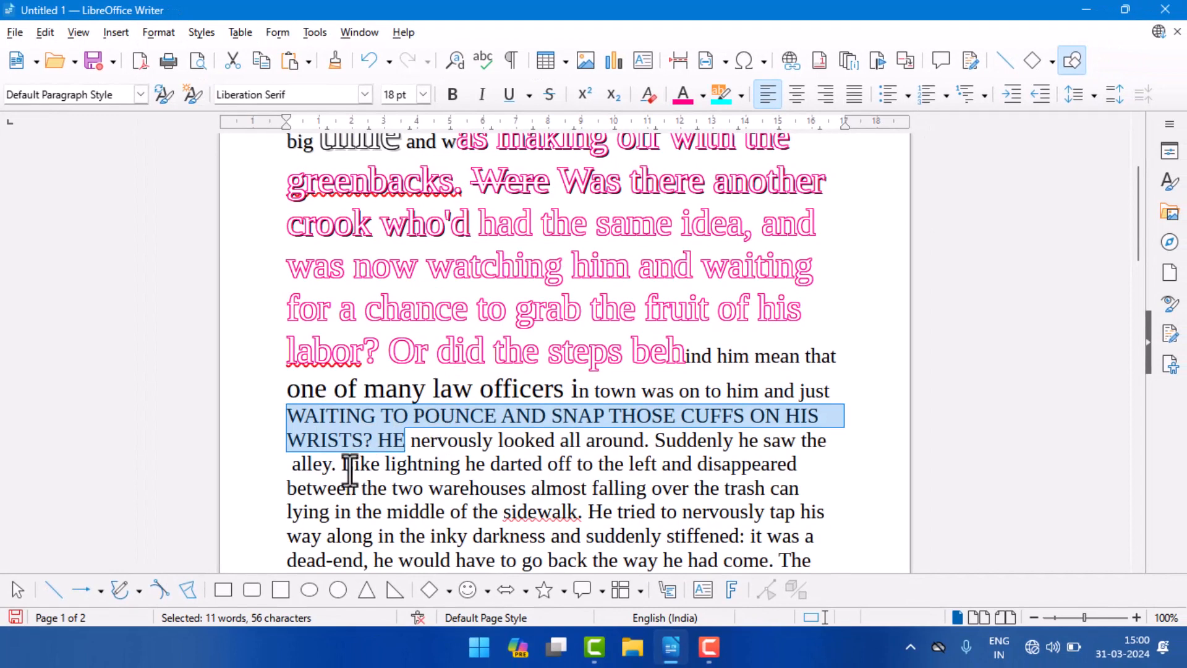
Start a new paragraph at "Like lightning" after "alley." and replace its capital L with a lowercase l.
left_click_drag(342, 464, 625, 471)
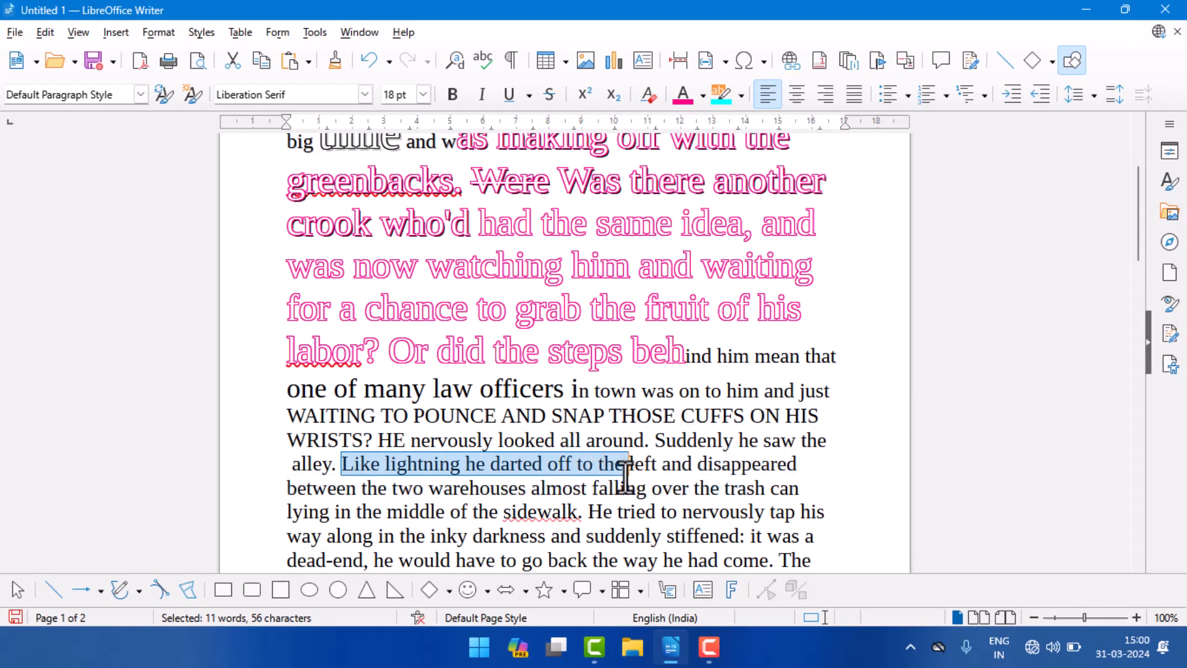
left_click(339, 464)
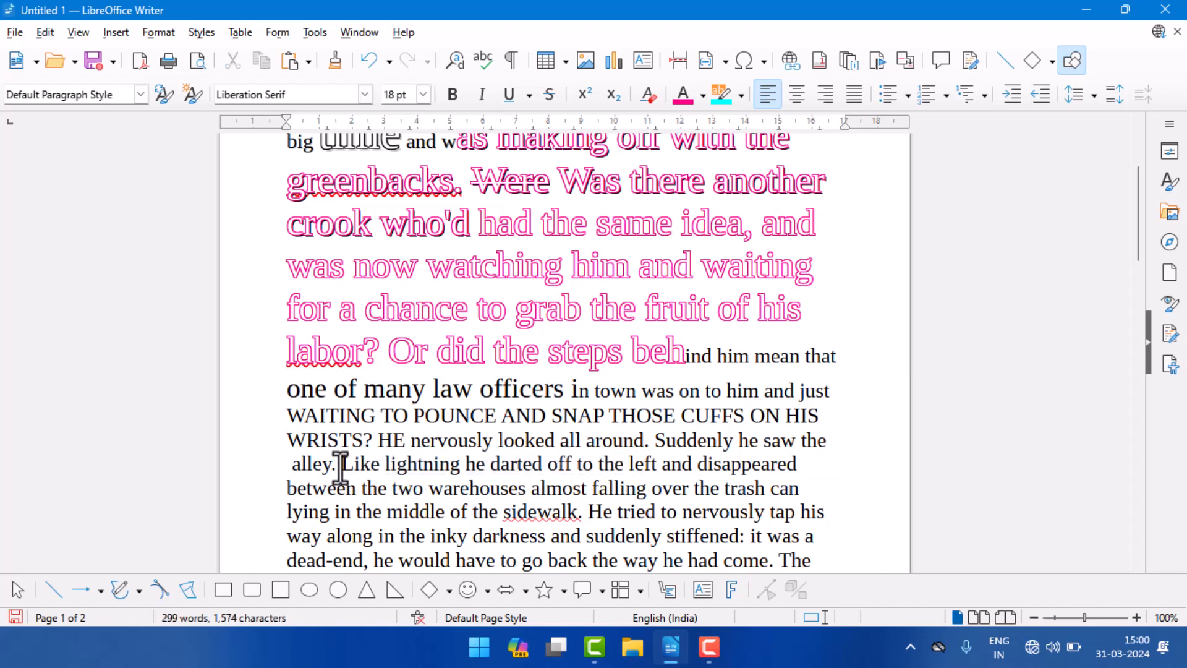
scroll(344, 465, "down", 2)
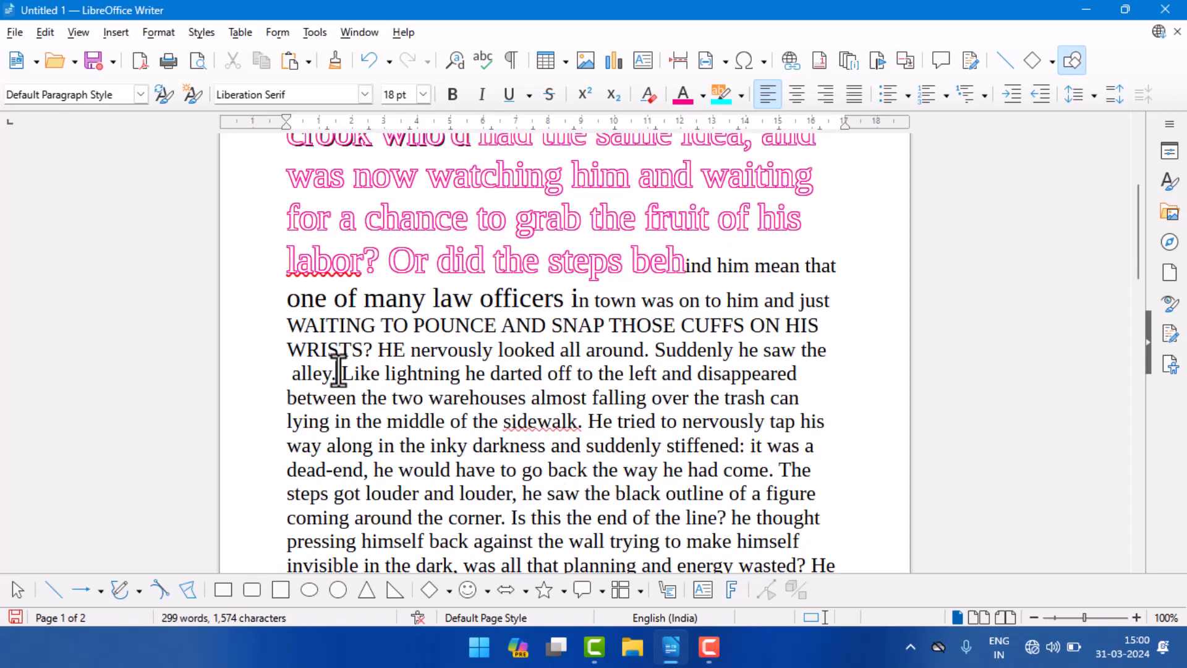
key("Return")
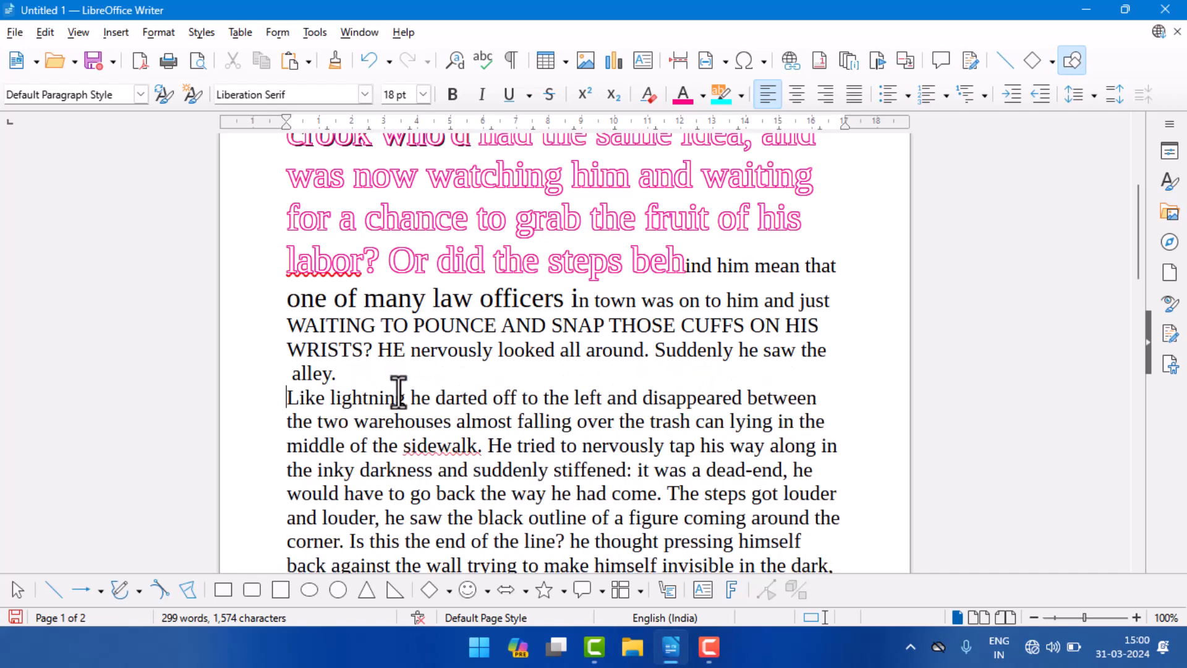
key("Delete")
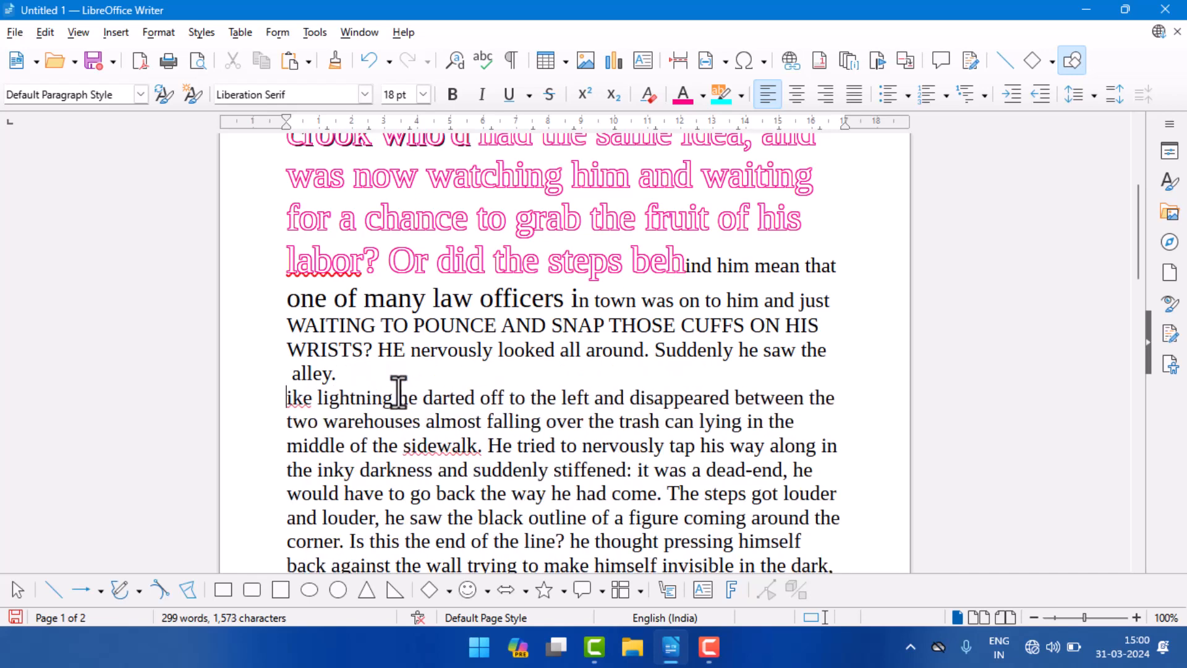
type("l")
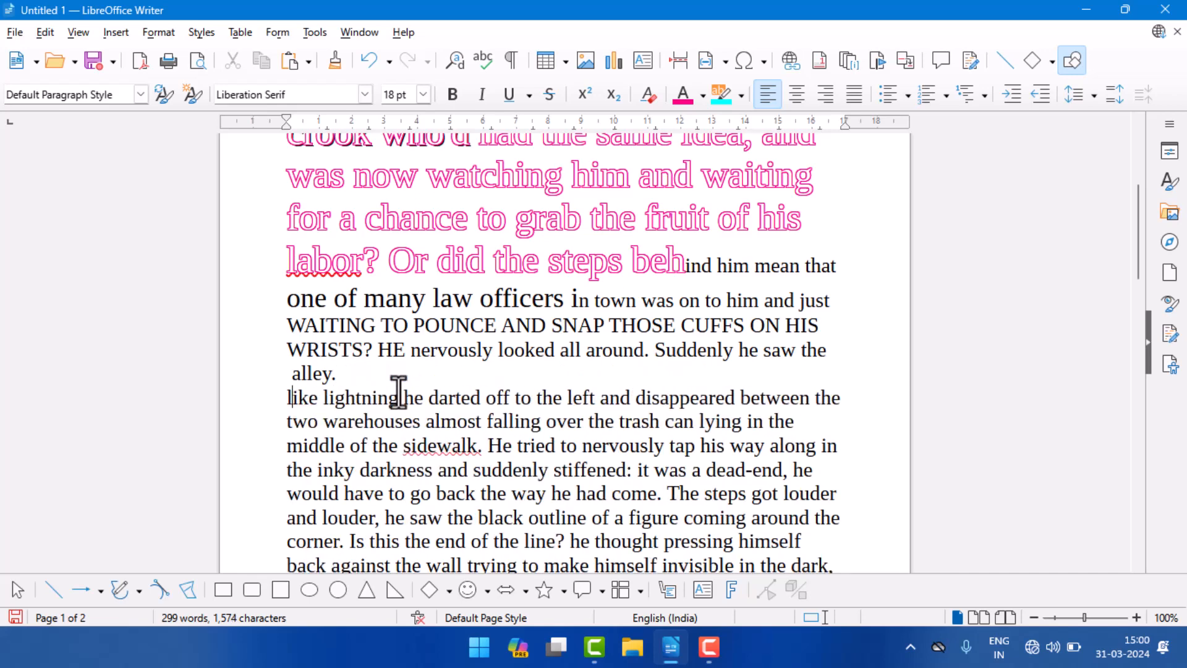
Isolate the line "like lightning he darted off to the left" with two blank lines above it and three below.
left_click(598, 398)
key("Return")
key("Return")
key("Return")
key("Return")
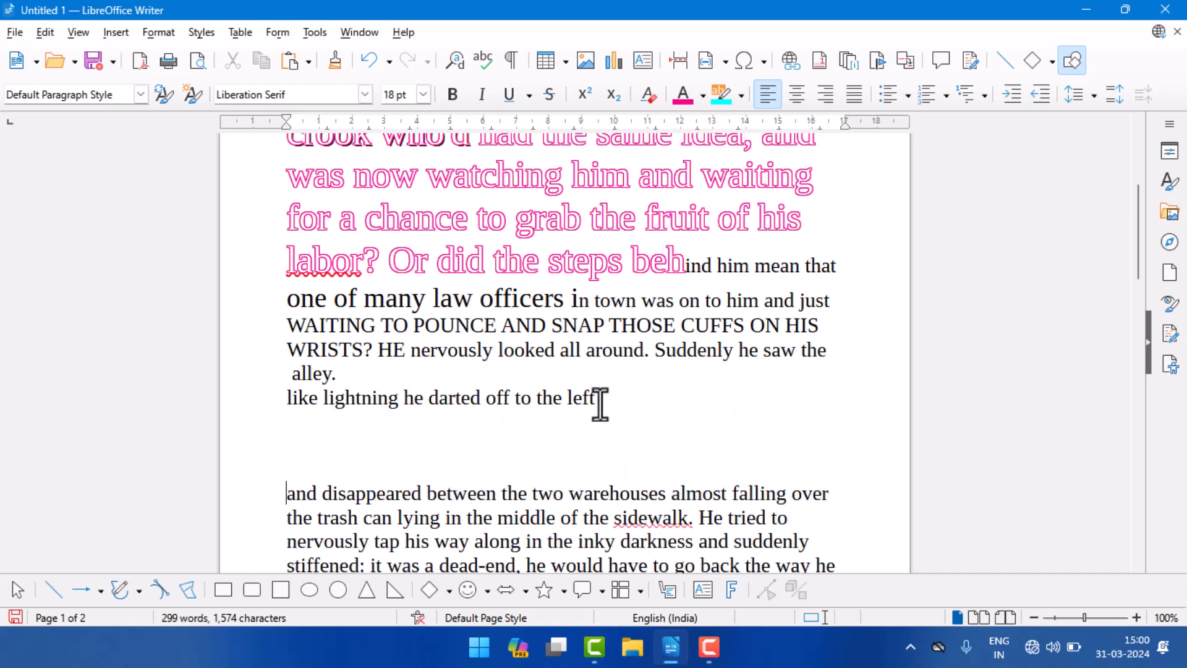
key("Return")
key("Return")
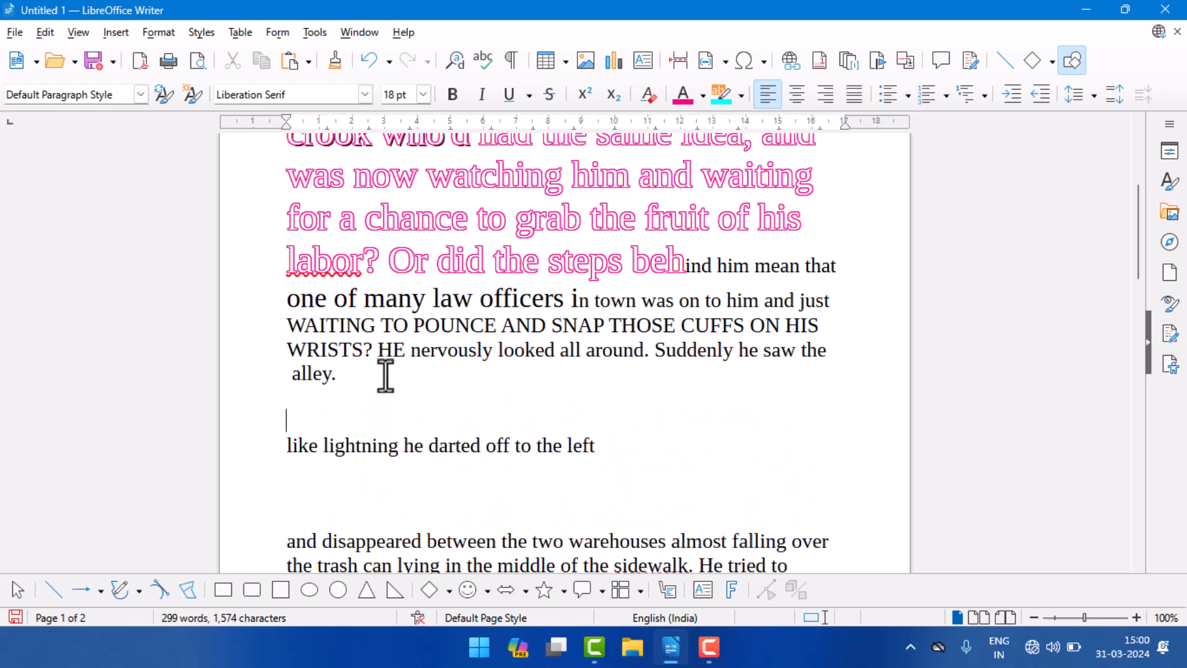
Apply Capitalize Every Word to the line "like lightning he darted off to the left" and check the initial letters of its words.
left_click_drag(604, 451, 286, 445)
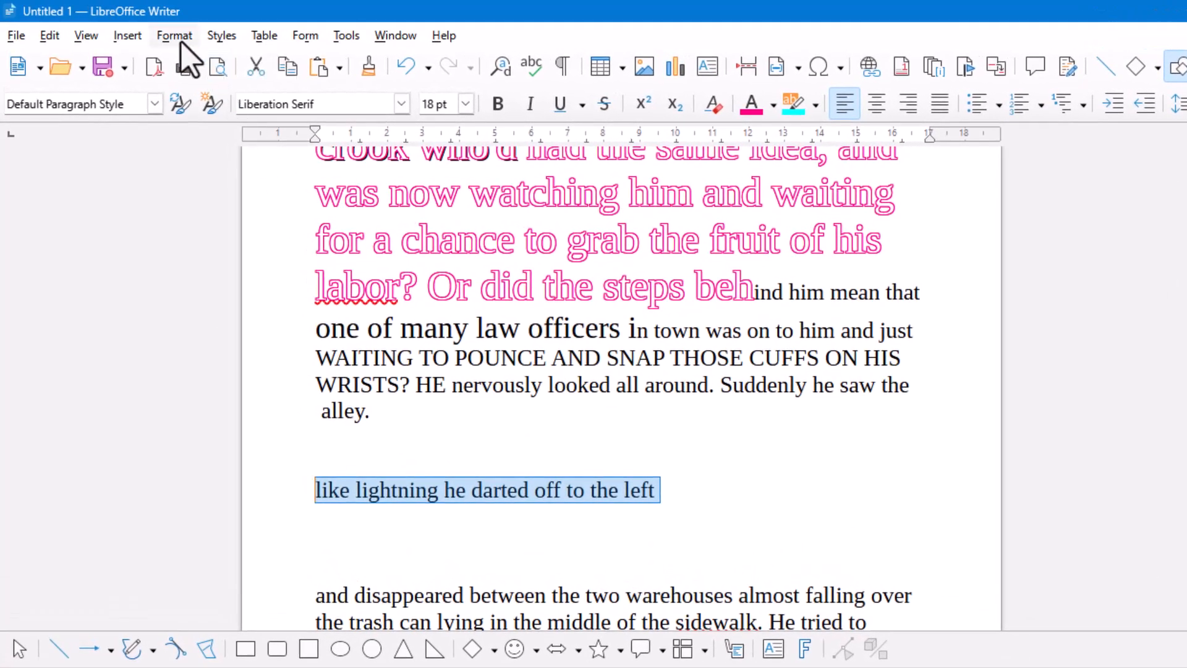
left_click(160, 33)
mouse_move(189, 60)
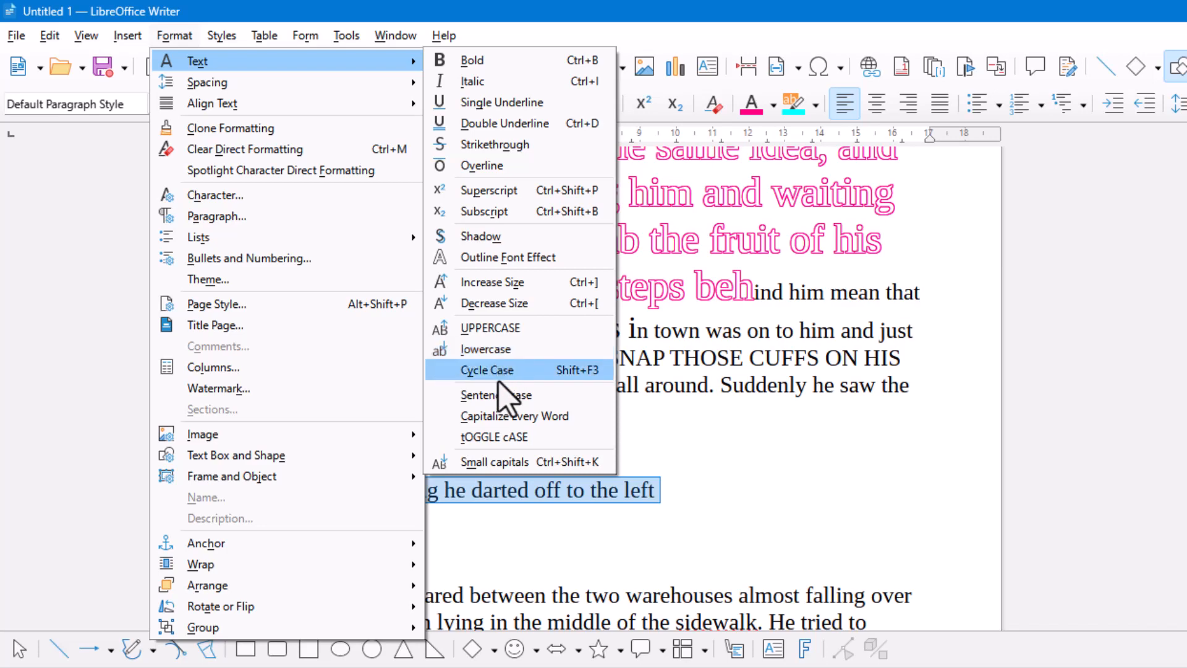
left_click(543, 417)
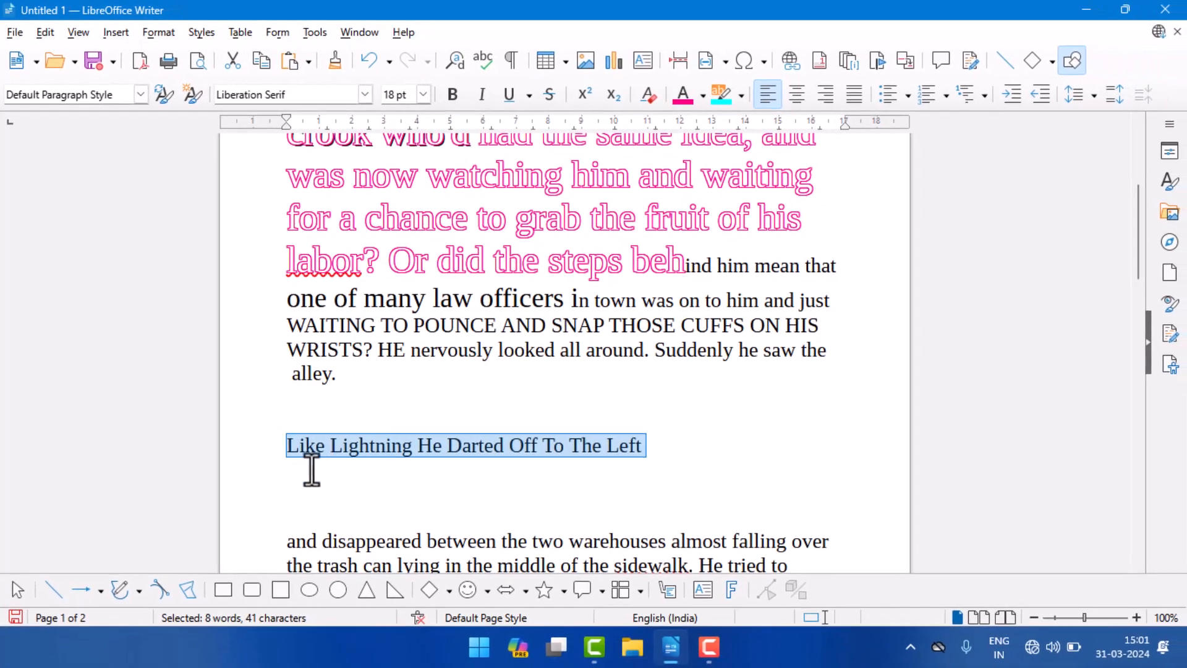
left_click(289, 446)
left_click_drag(291, 446, 344, 448)
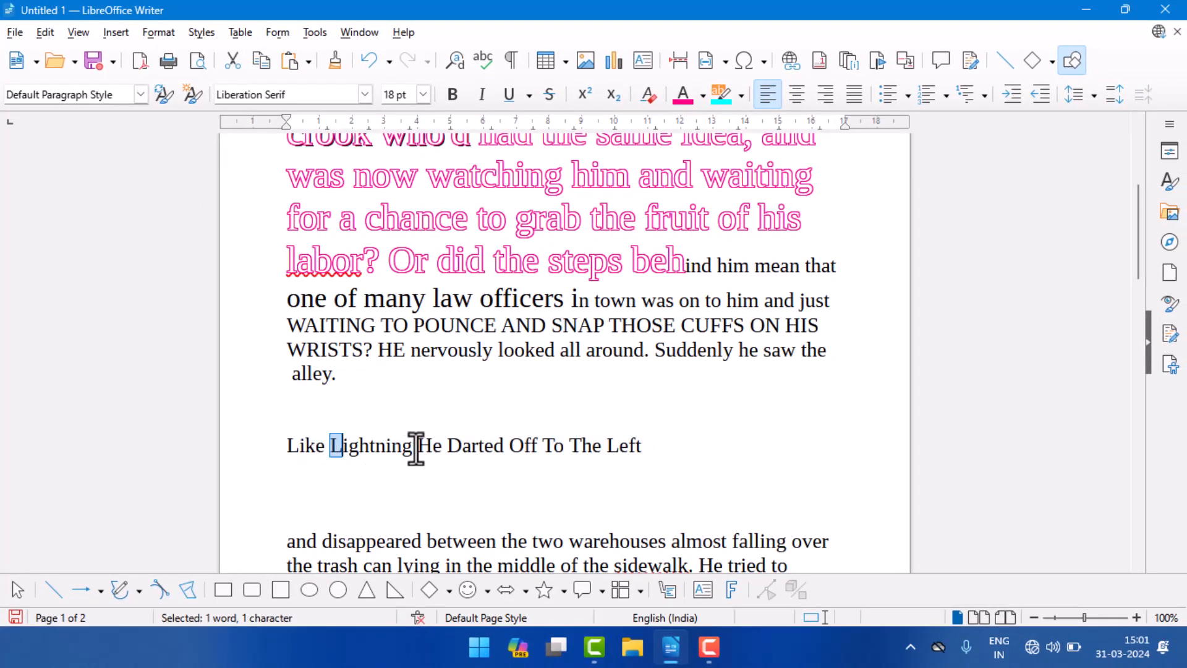
left_click_drag(418, 448, 436, 450)
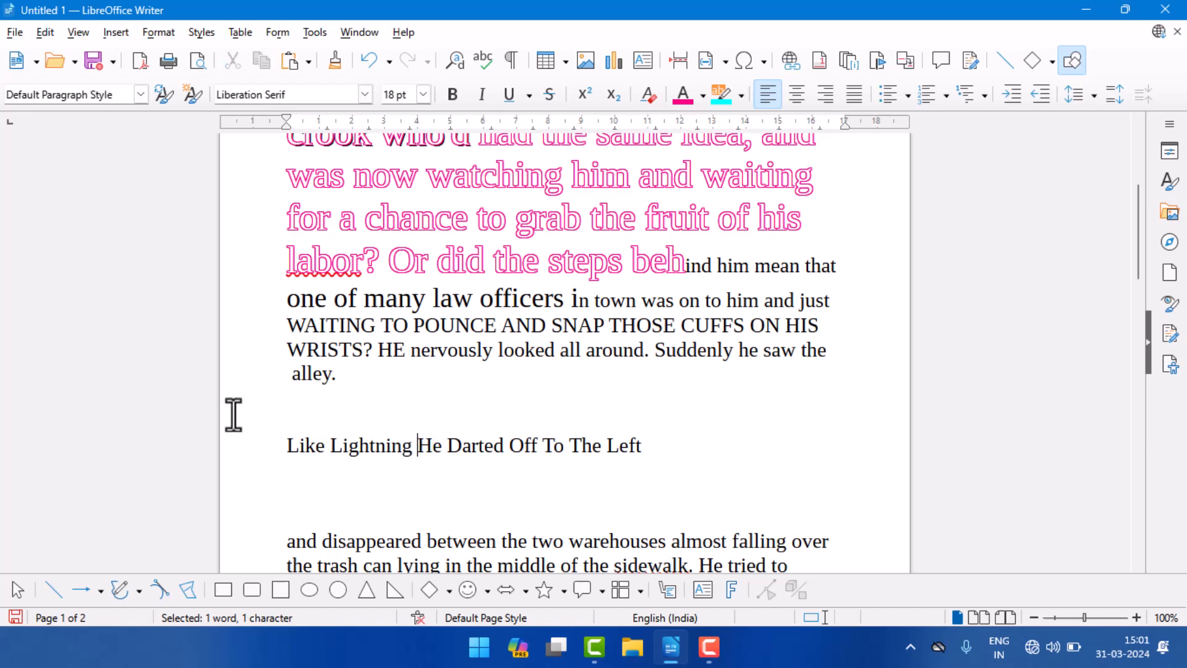
key("Left")
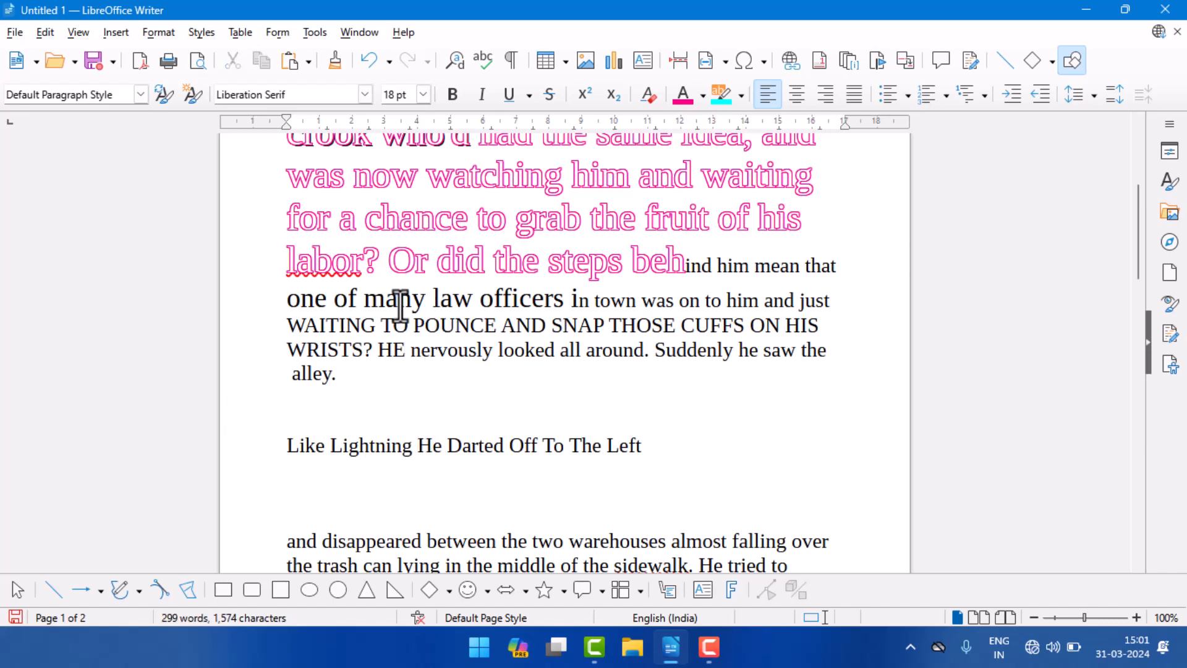
Convert the uppercase passage from "WAITING TO POUNCE" through "WRISTS?" to lowercase.
left_click(287, 298)
left_click_drag(290, 326, 375, 351)
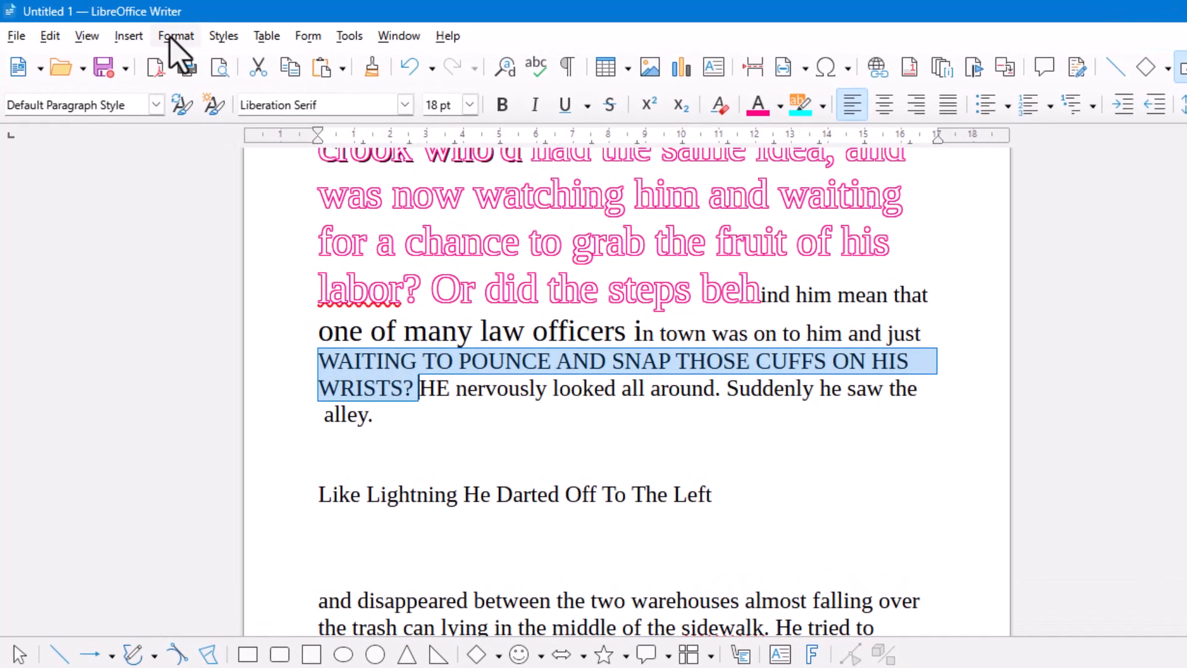
left_click(158, 33)
mouse_move(192, 65)
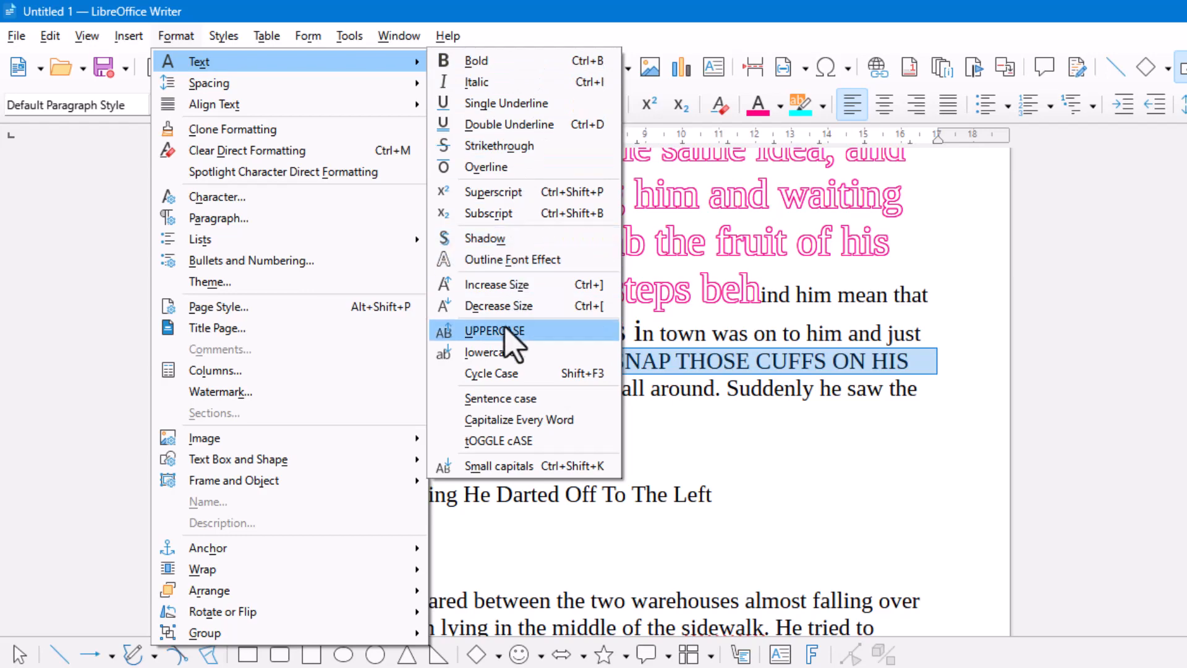
left_click(504, 352)
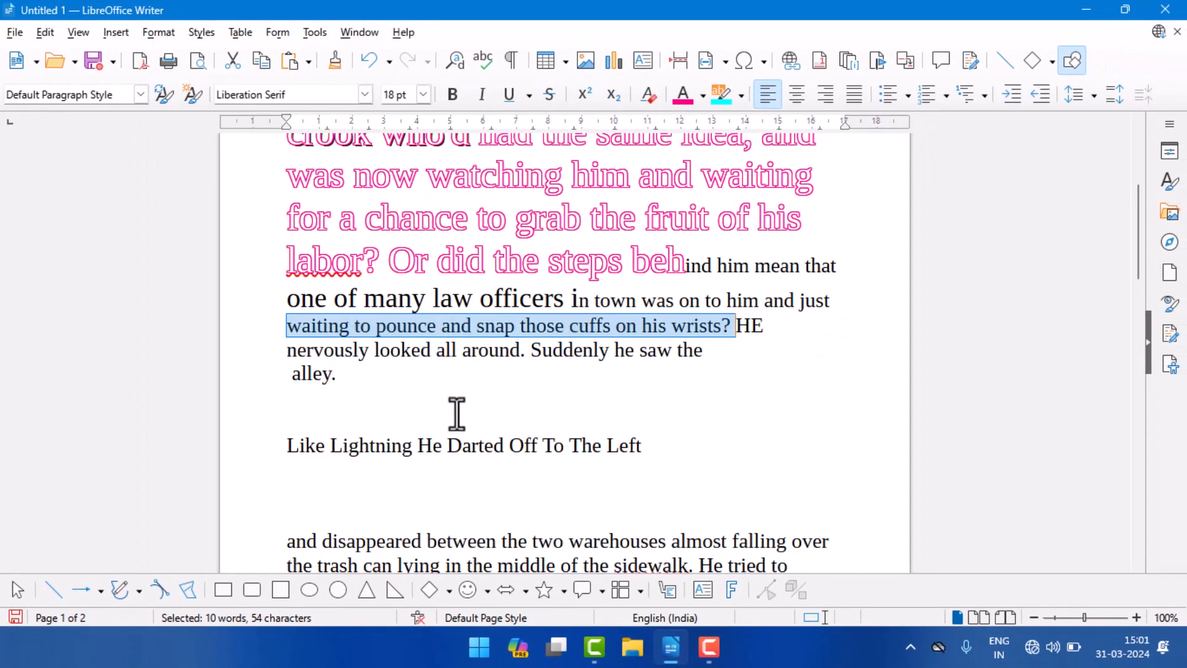
Apply Sentence case to the opening words "and disappeared between the tw" of the paragraph below the isolated line.
scroll(343, 460, "down", 3)
left_click_drag(288, 457, 556, 457)
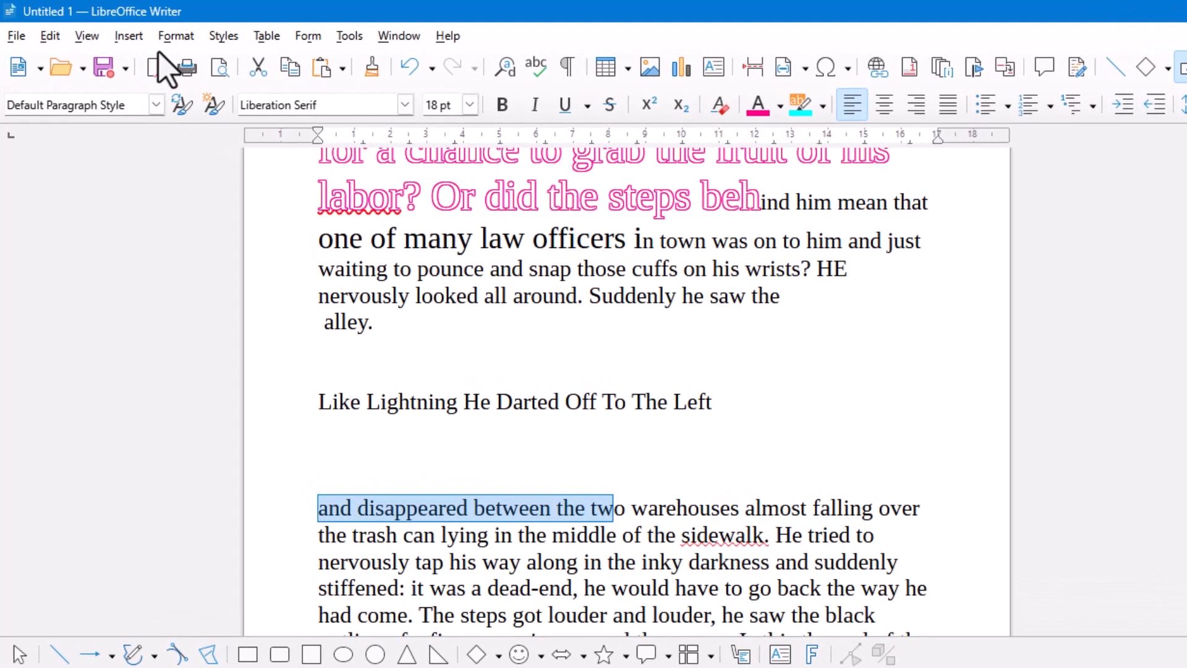
left_click(170, 38)
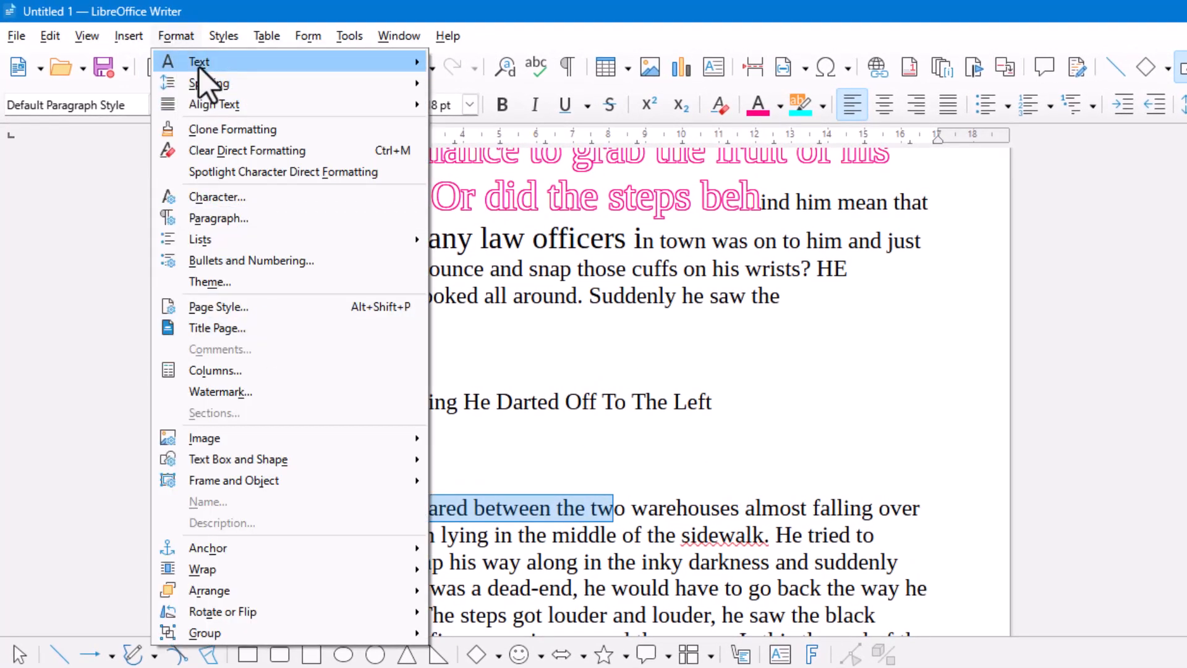
mouse_move(389, 65)
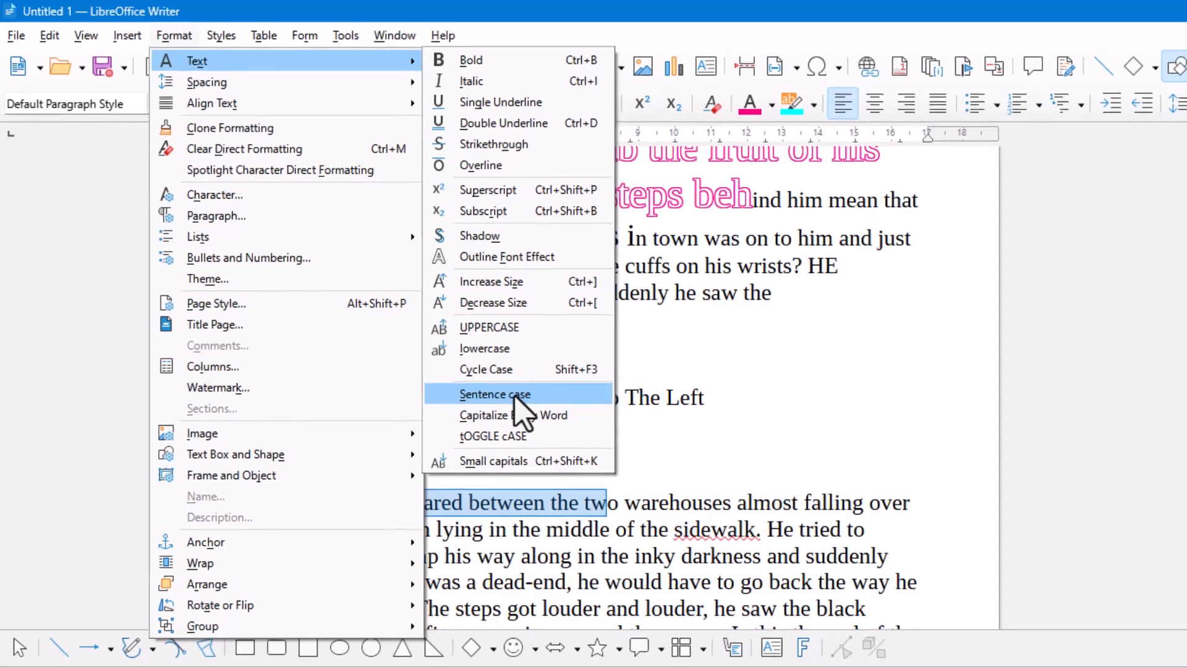
left_click(520, 399)
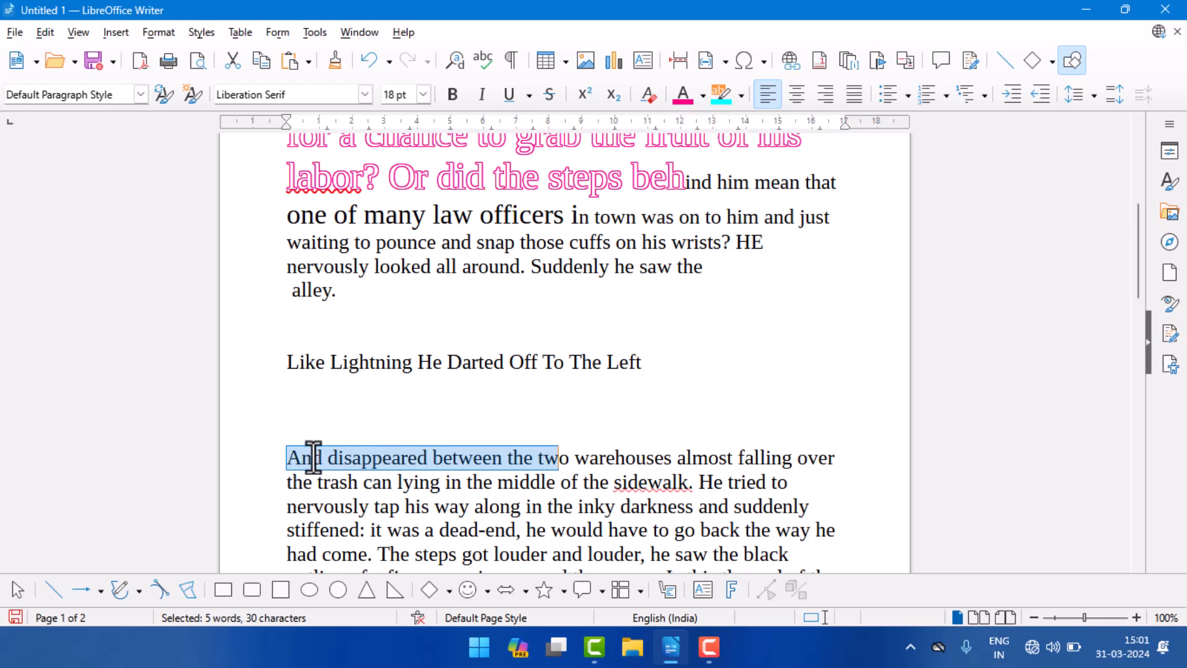
Start a new paragraph at "He tried" after "sidewalk." and add periods after "tried" and "his".
scroll(416, 456, "down", 3)
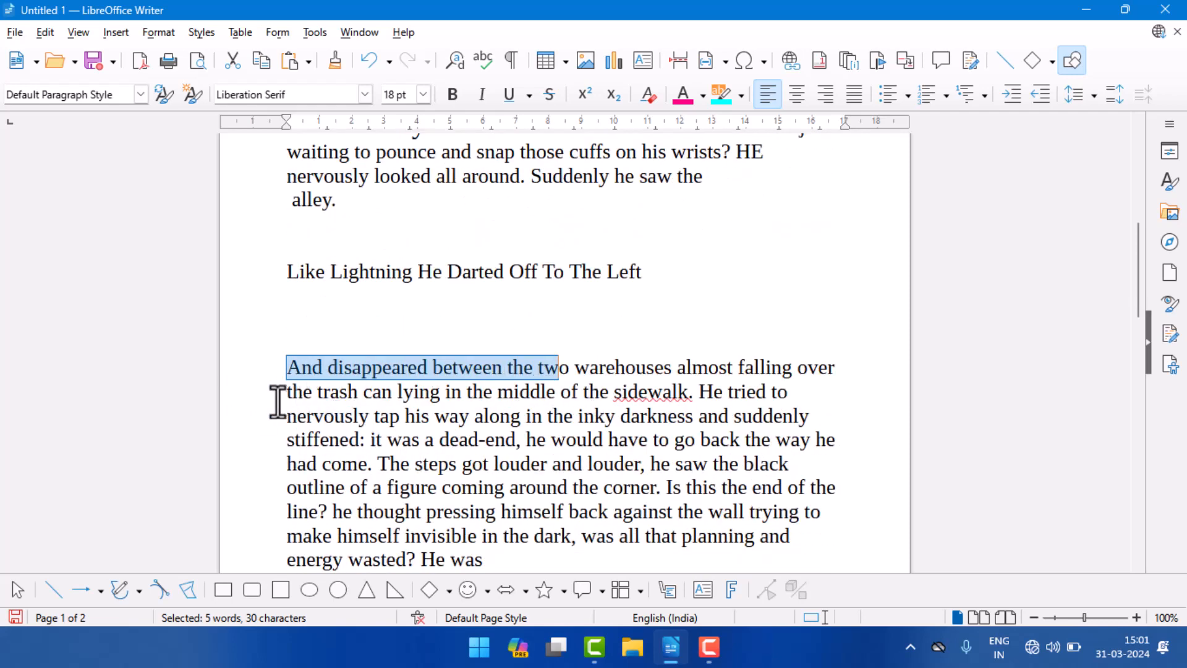
left_click(797, 393)
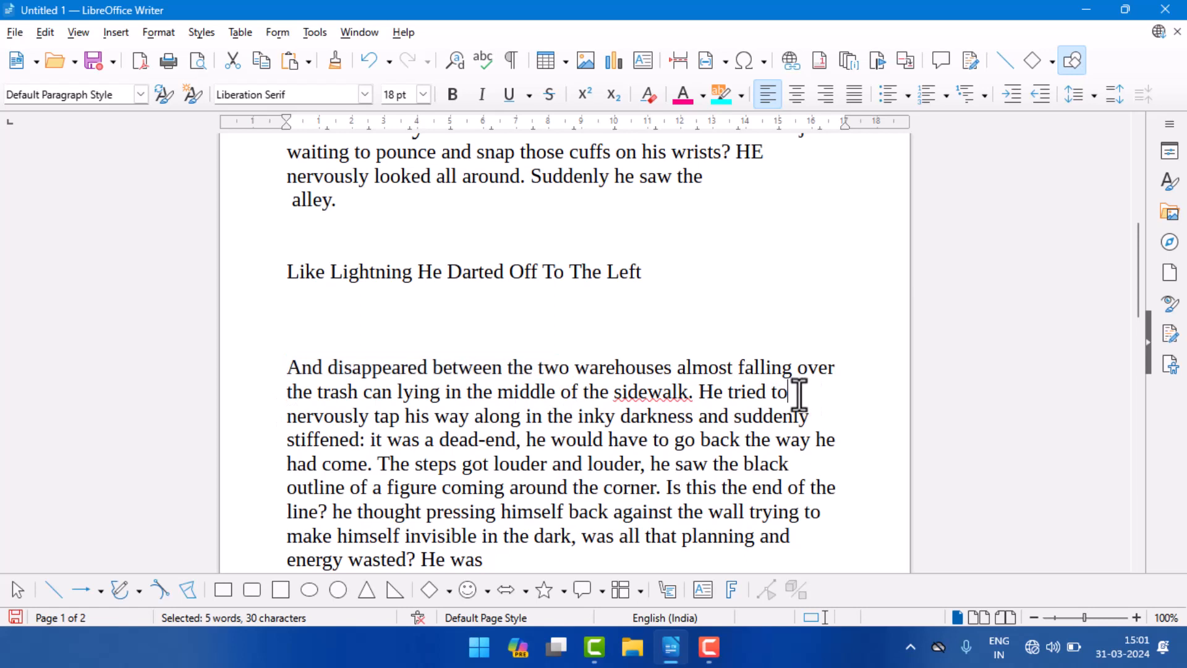
left_click(697, 393)
key("Return")
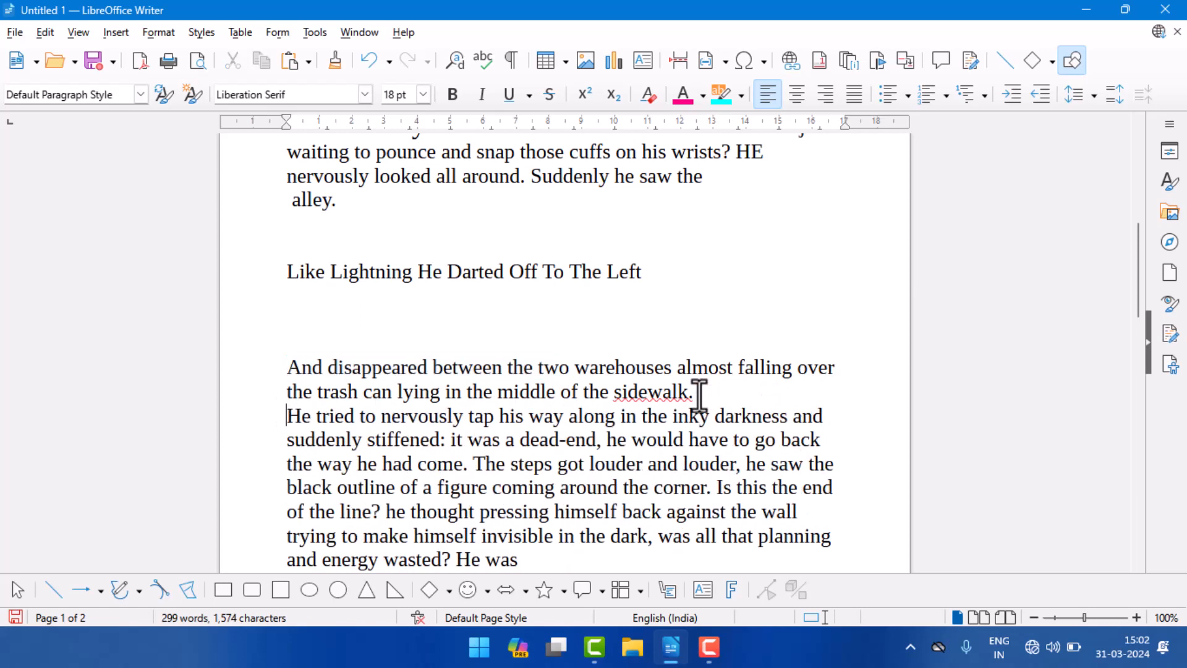
left_click(356, 418)
type(".")
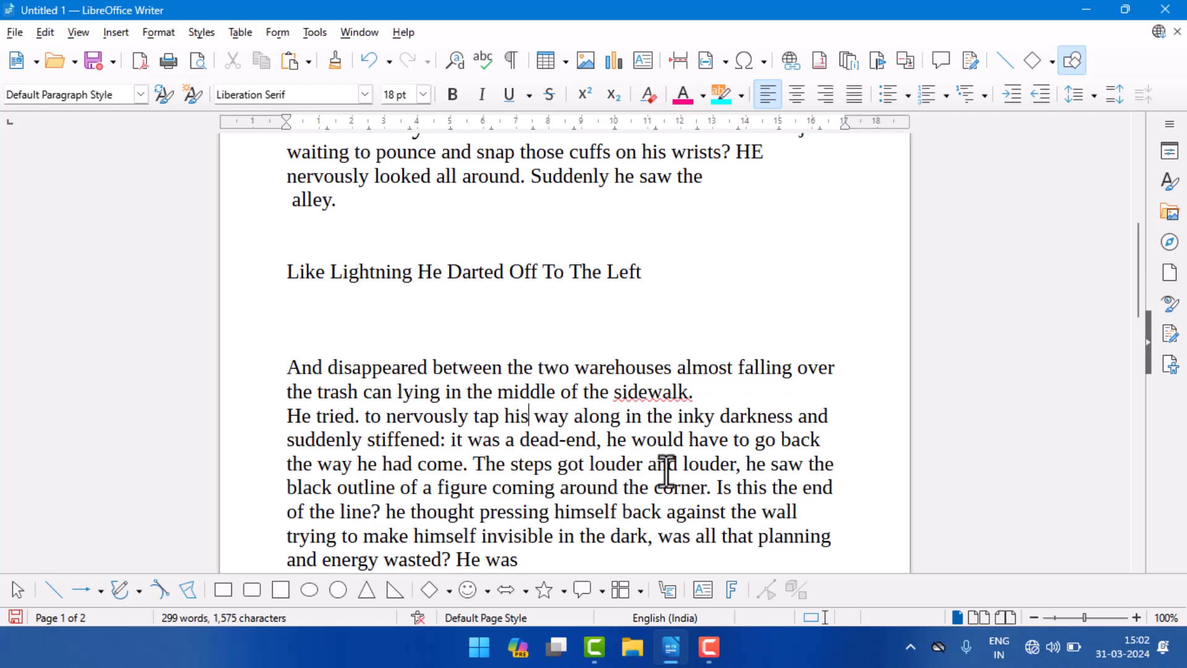
type(".")
Apply tOGGLE cASE to "He tried. to nervously tap his. way along in" and deselect the text.
left_click_drag(288, 416, 648, 427)
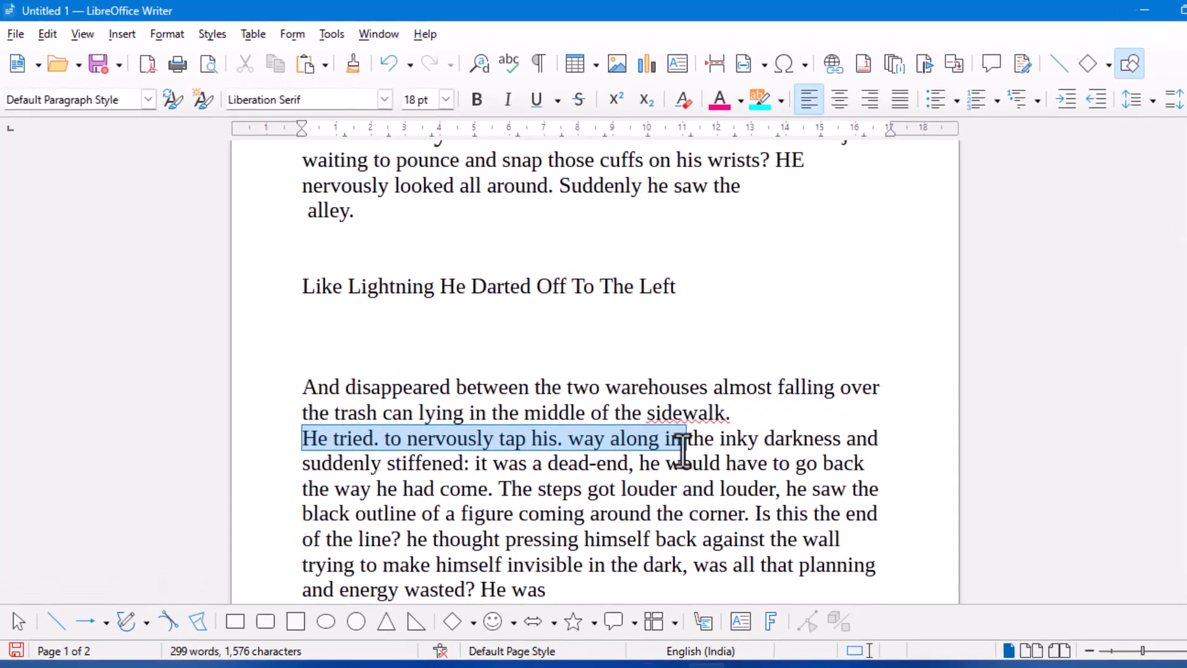
left_click(181, 36)
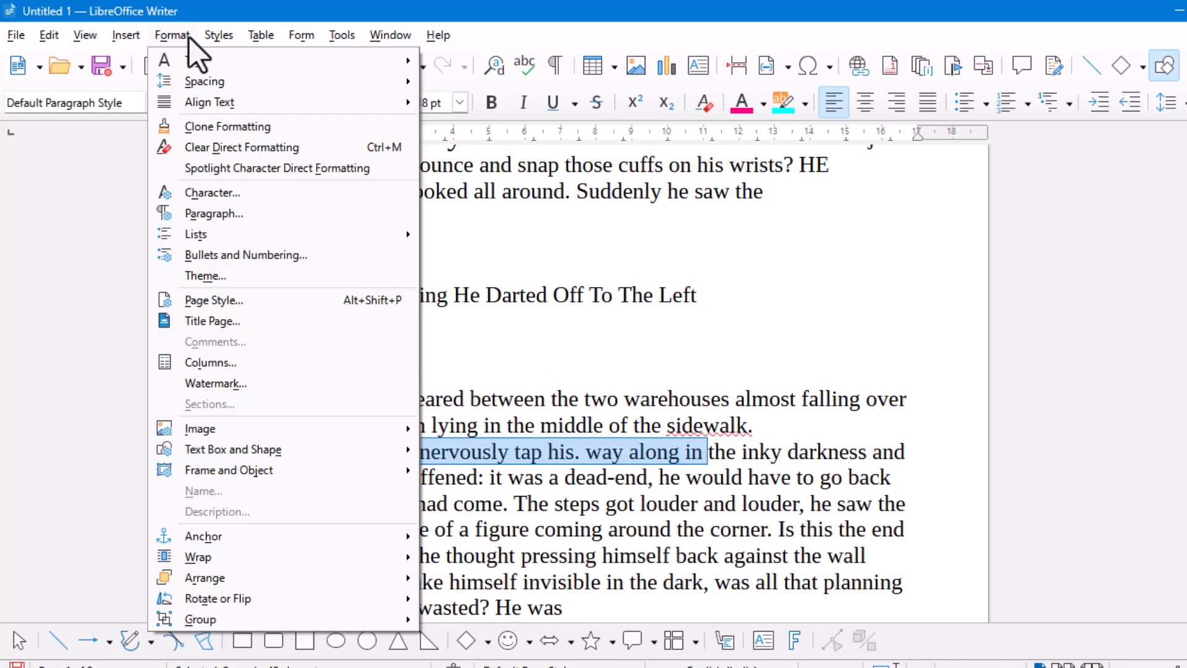
mouse_move(344, 67)
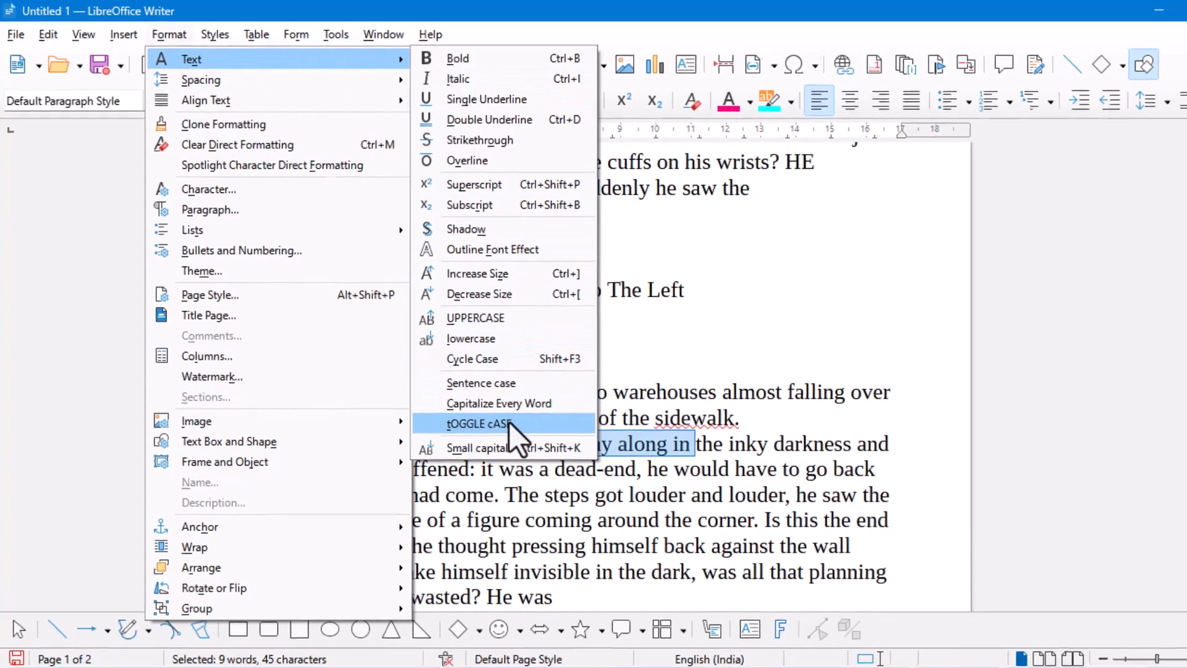
left_click(510, 423)
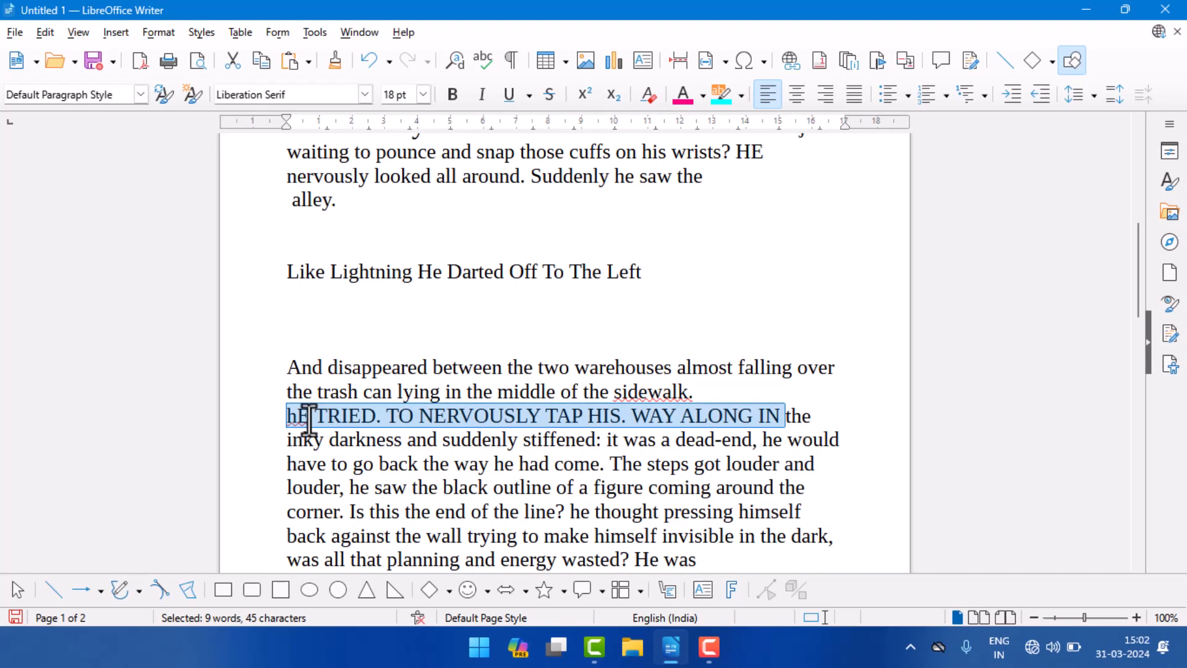
key("shift+F3")
left_click(288, 417)
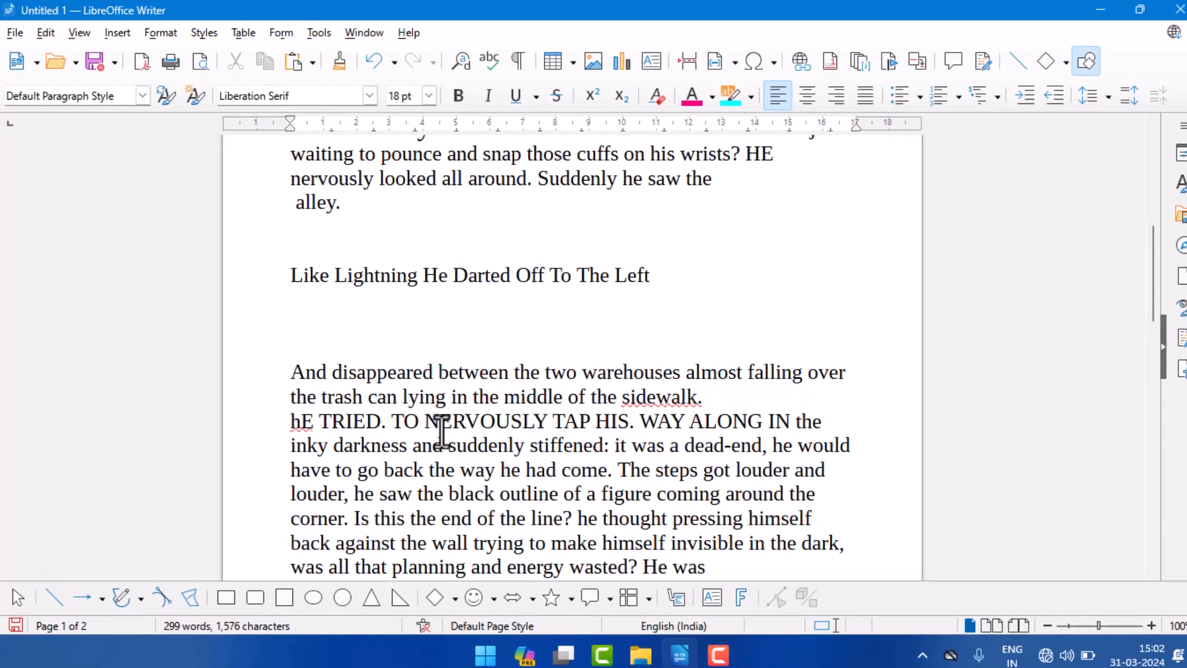
left_click(169, 36)
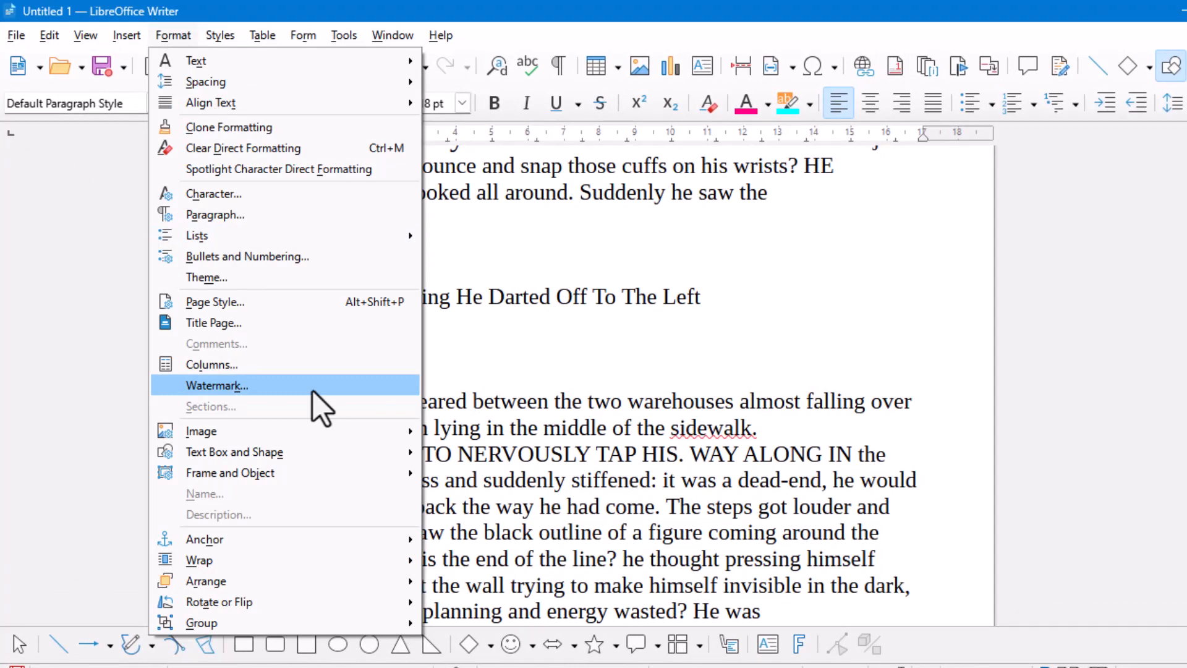
mouse_move(226, 67)
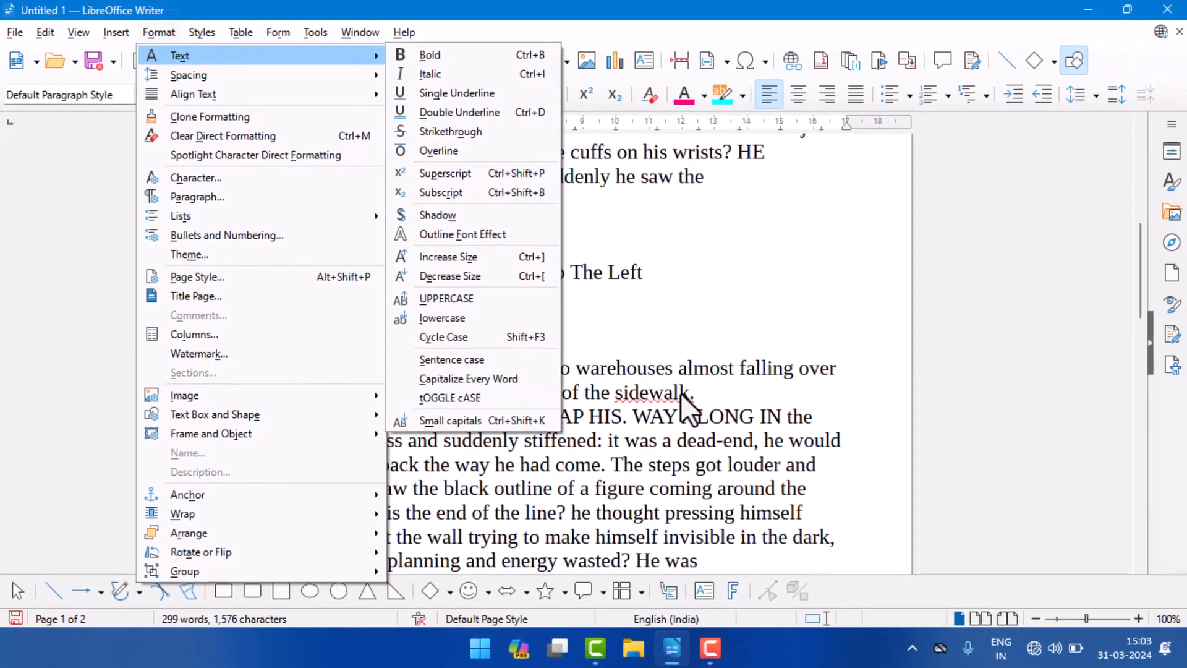
left_click(744, 429)
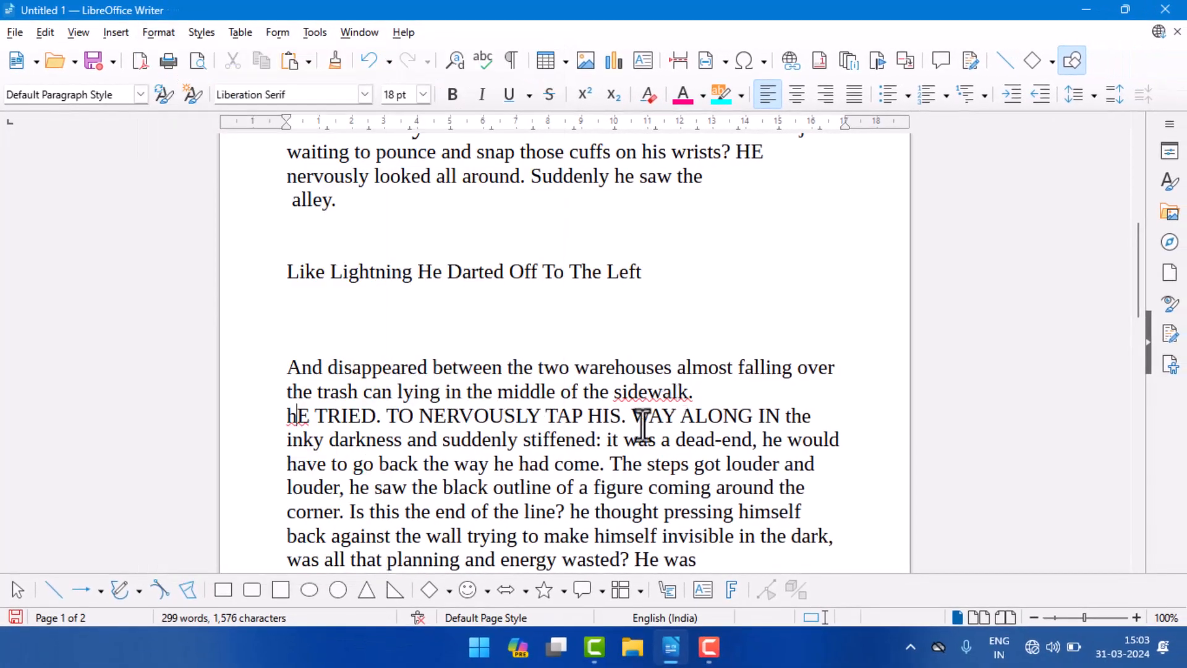
Clear the direct formatting from all text in the document and deselect it.
scroll(653, 459, "down", 4)
scroll(597, 419, "down", 5)
scroll(556, 402, "up", 3)
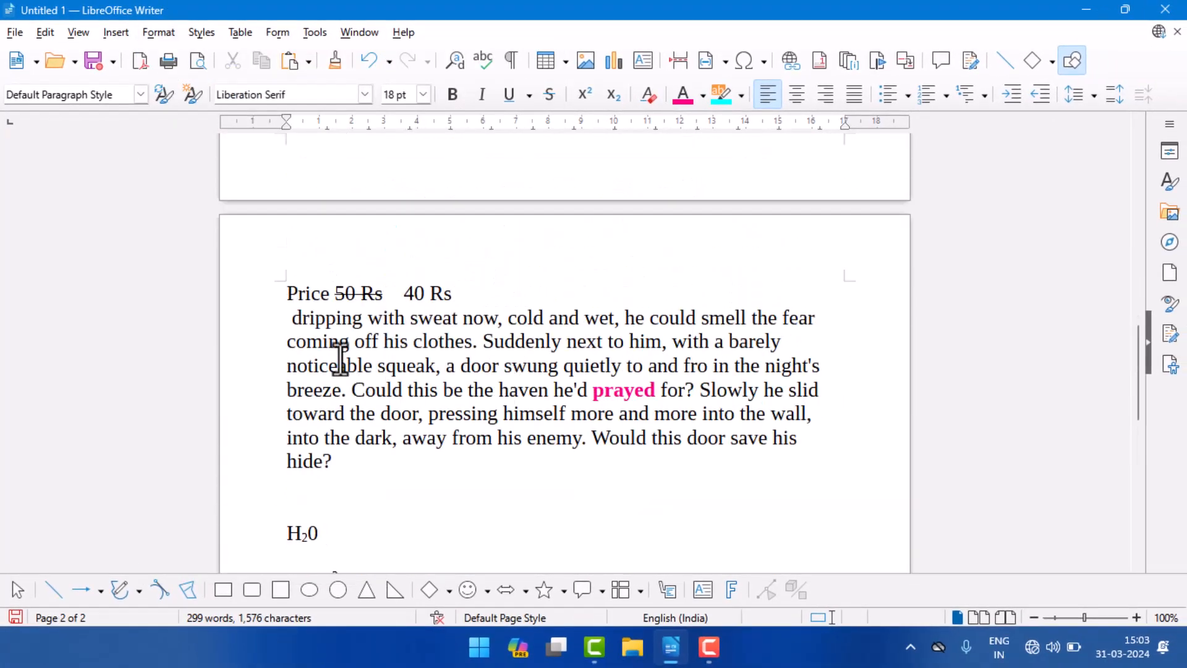
scroll(337, 350, "up", 4)
scroll(343, 344, "up", 8)
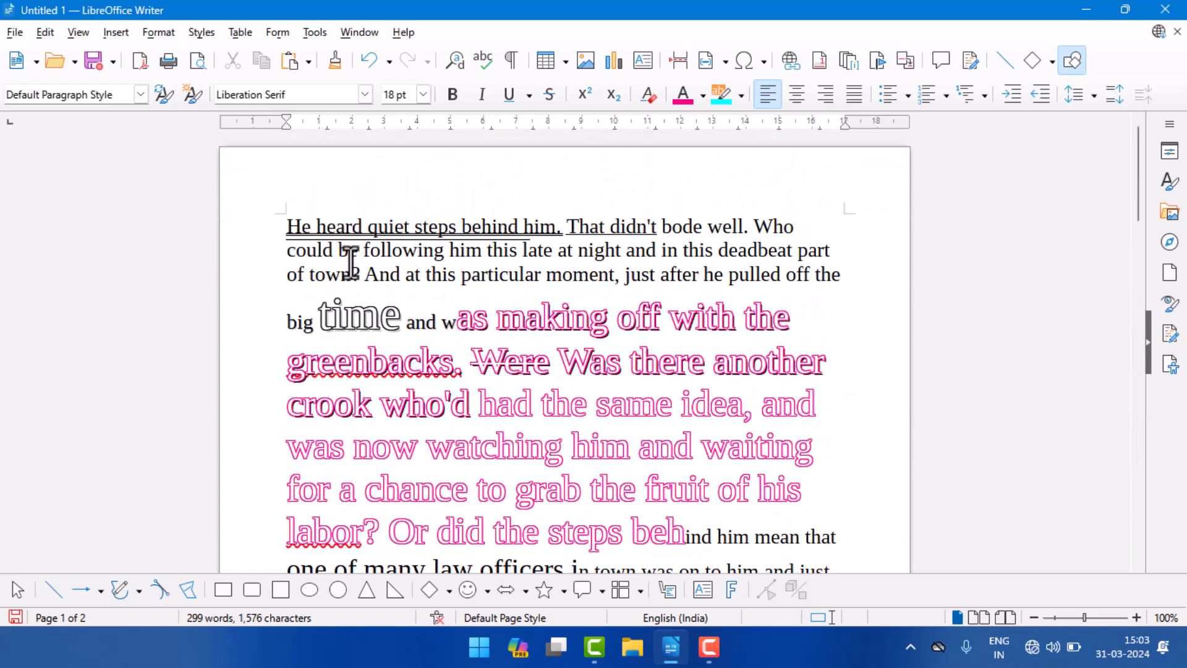
left_click(280, 193)
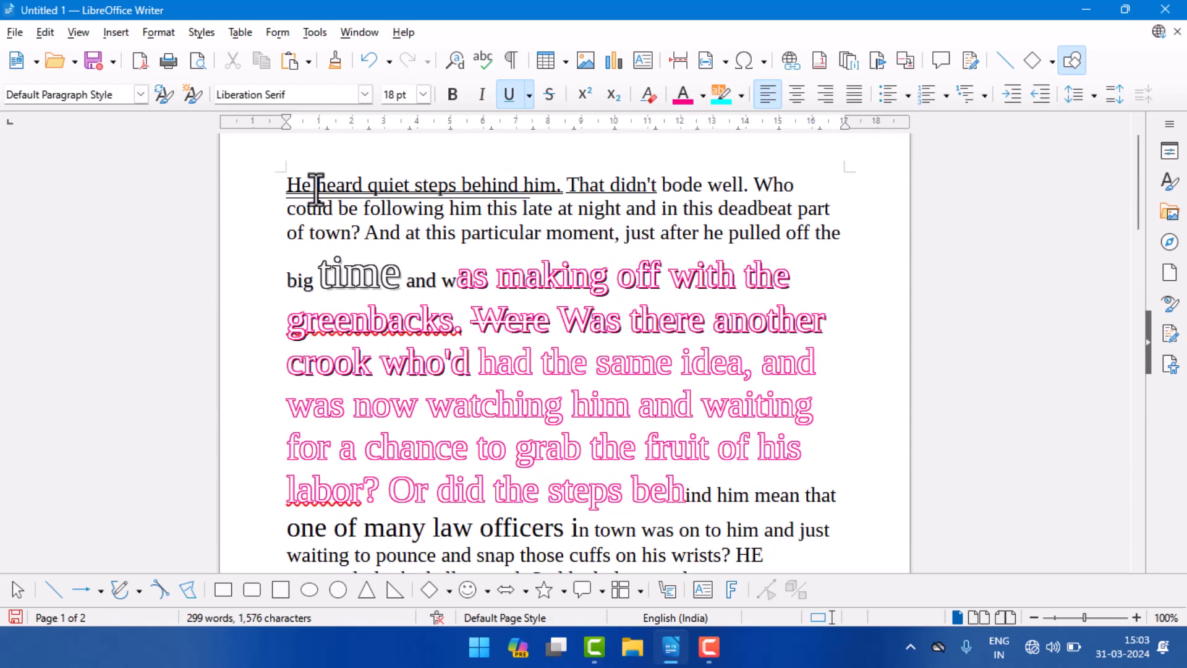
key("ctrl+a")
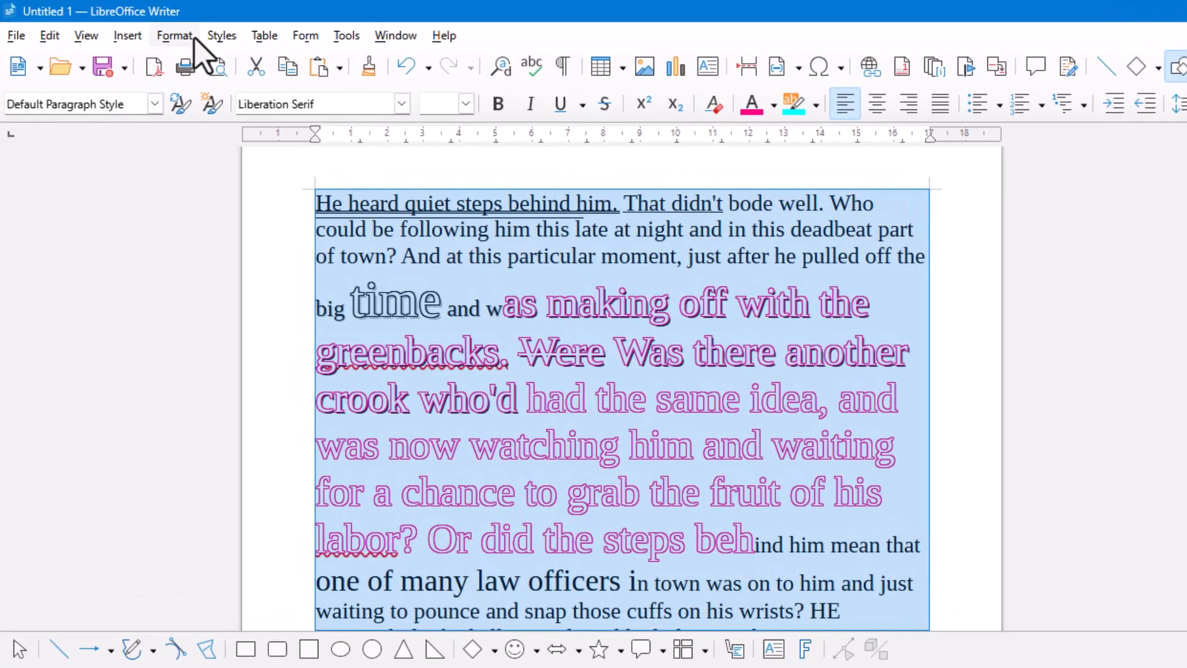
left_click(173, 34)
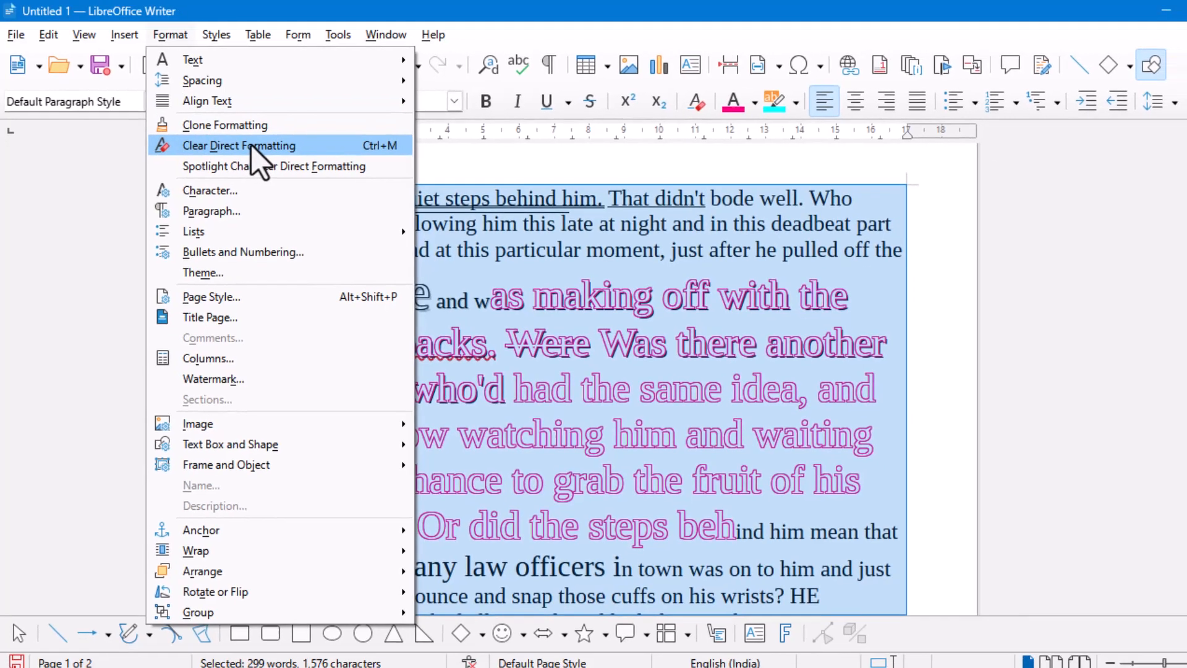
left_click(251, 145)
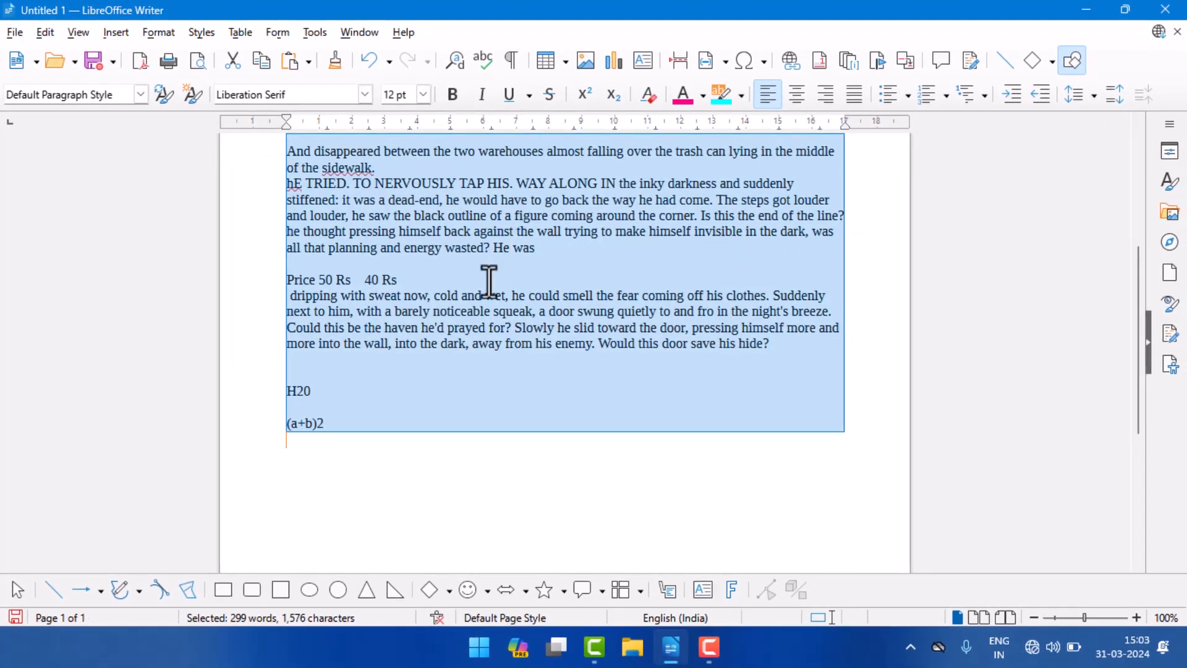
scroll(524, 296, "up", 5)
left_click(365, 246)
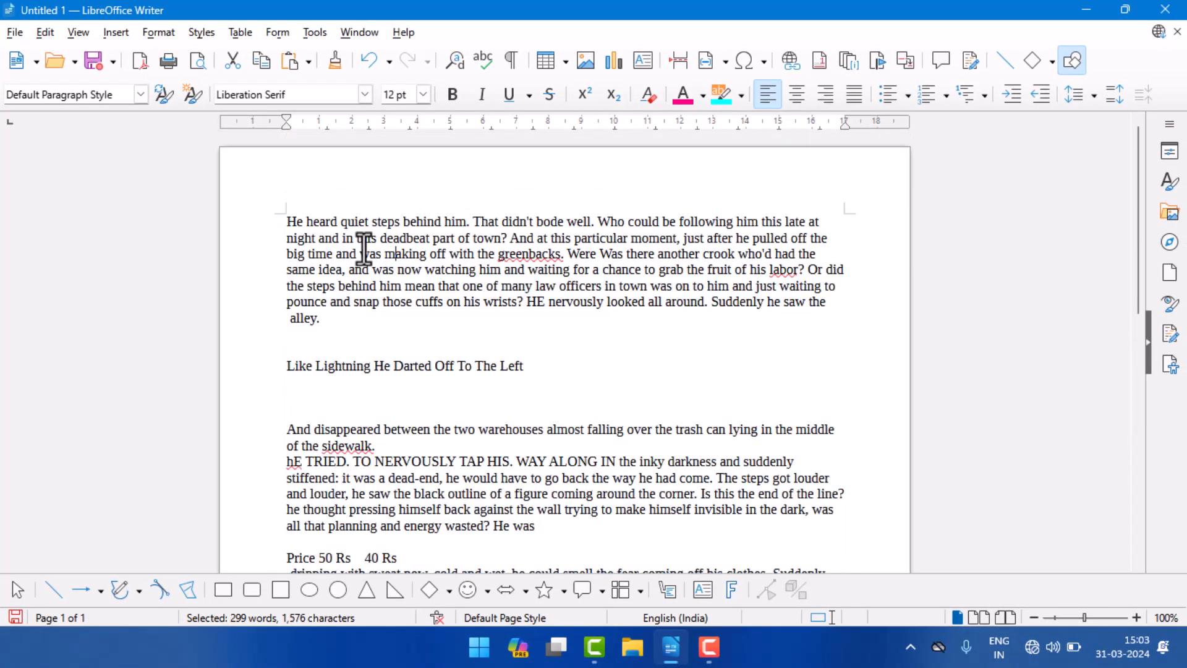
Start a new paragraph at "And at this particular moment" after "town?".
left_click_drag(286, 221, 506, 241)
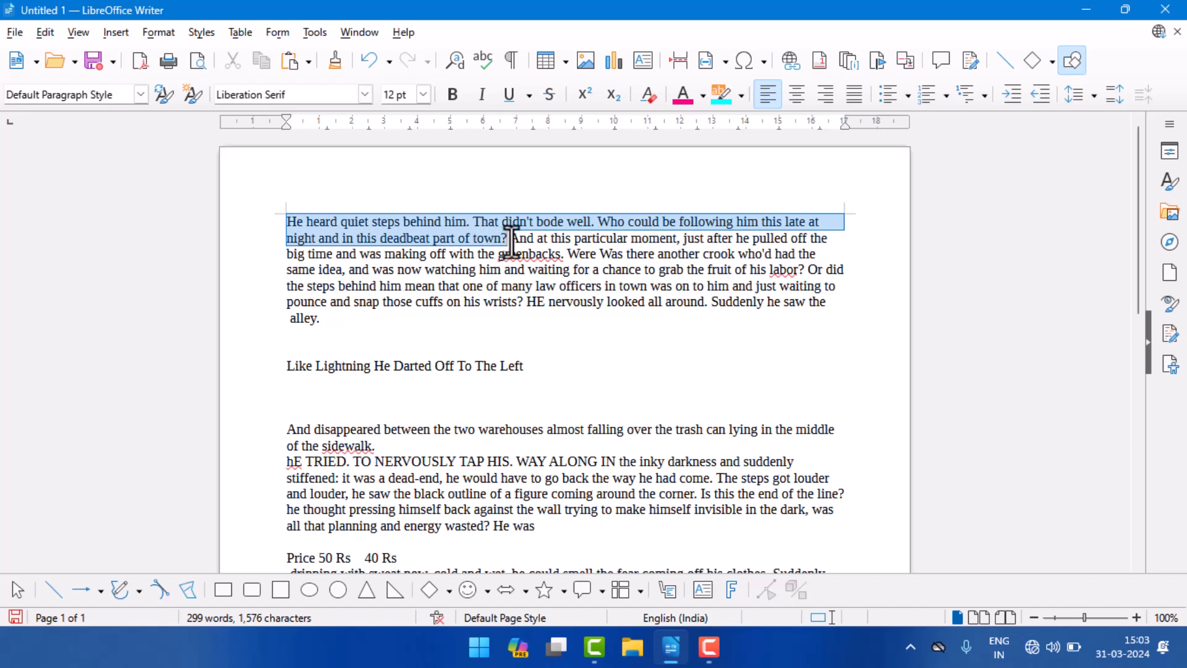
left_click(511, 240)
key("Return")
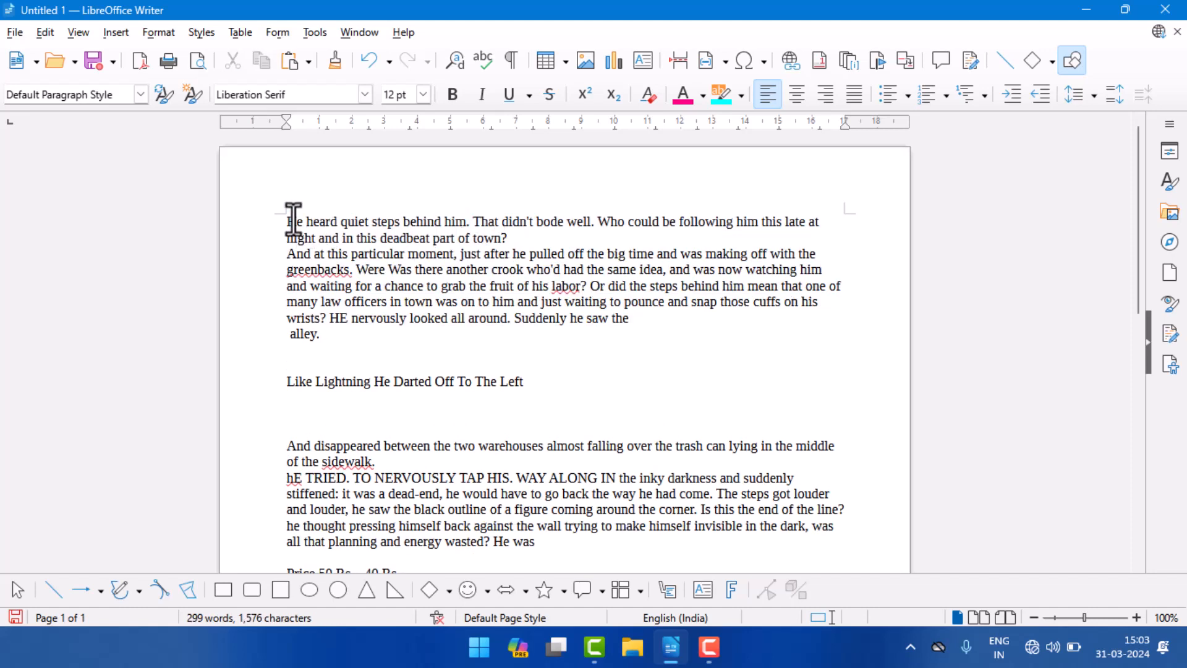
Apply Small capitals to the first paragraph, from "He heard quiet steps" through "part of town?".
left_click_drag(286, 221, 506, 241)
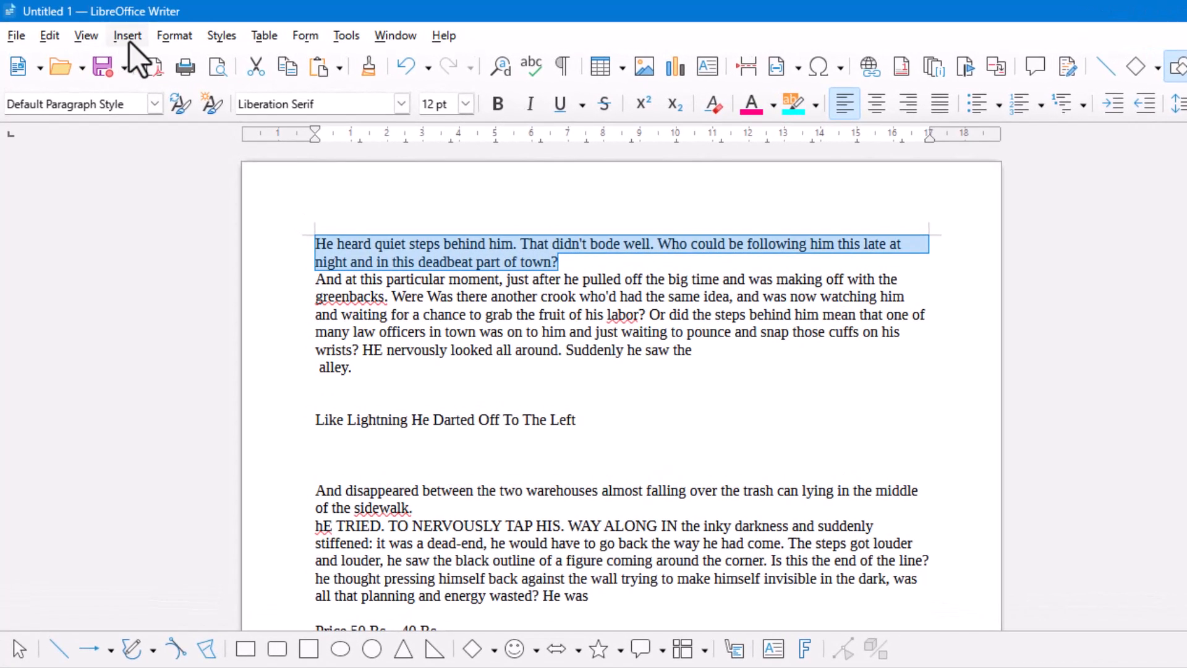
left_click(172, 37)
mouse_move(186, 57)
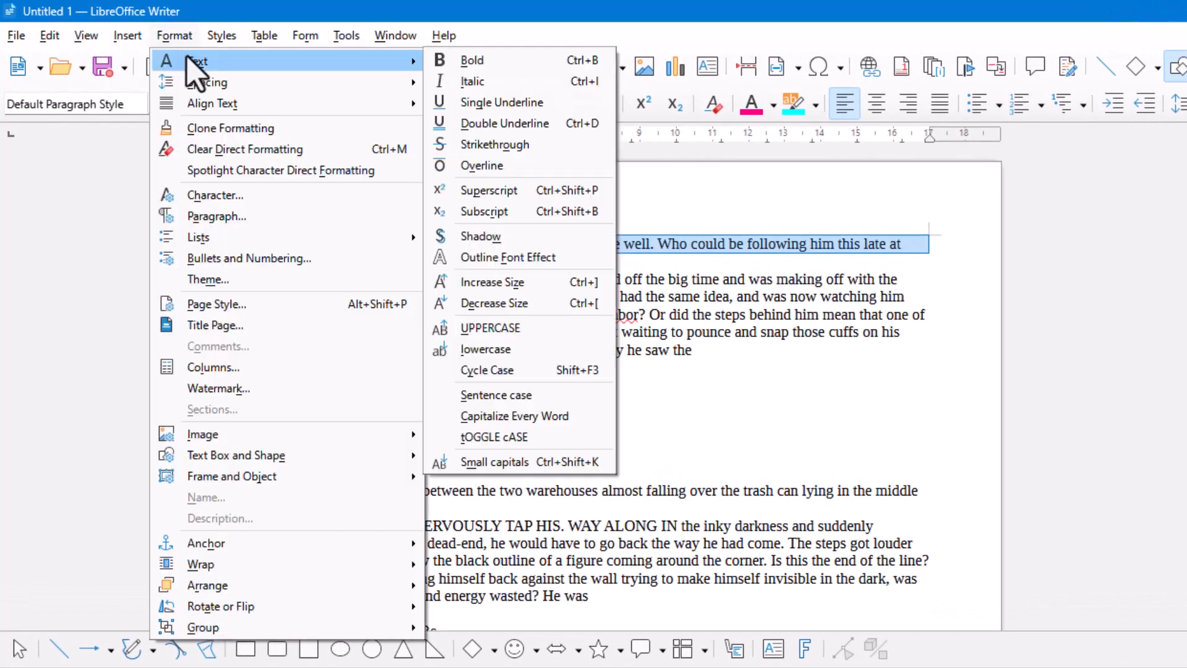
left_click(573, 464)
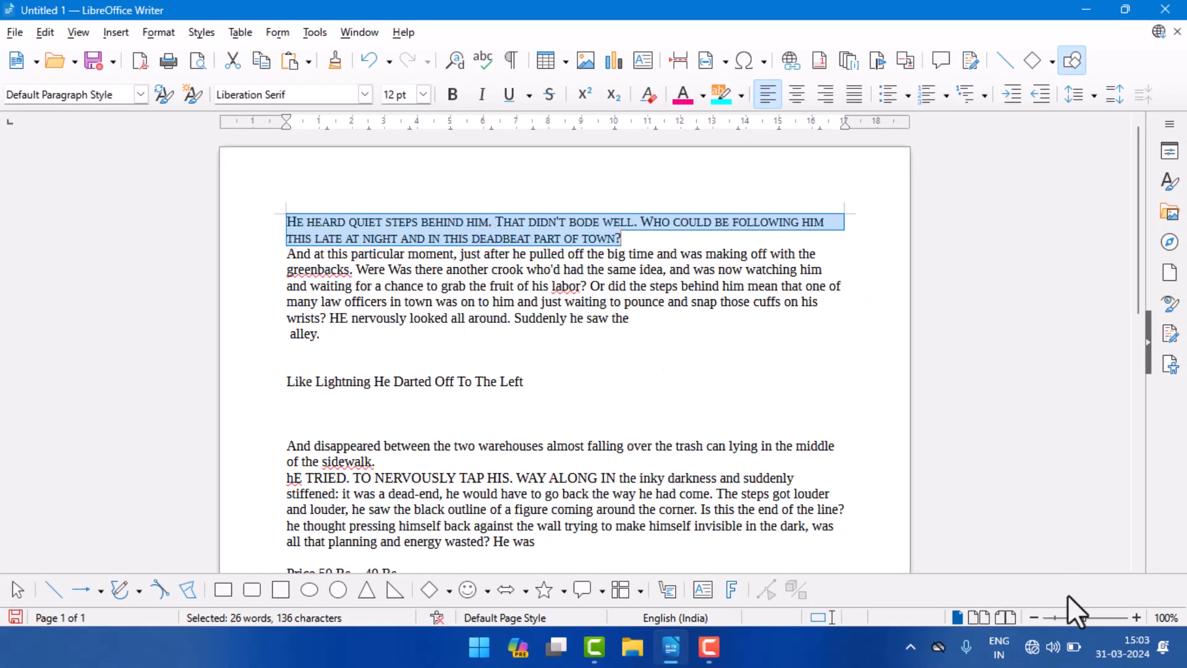
Examine the first paragraph's small capitals at 263% zoom, comparing the initial capitals with the other letters, and return to 100%.
left_click(1098, 619)
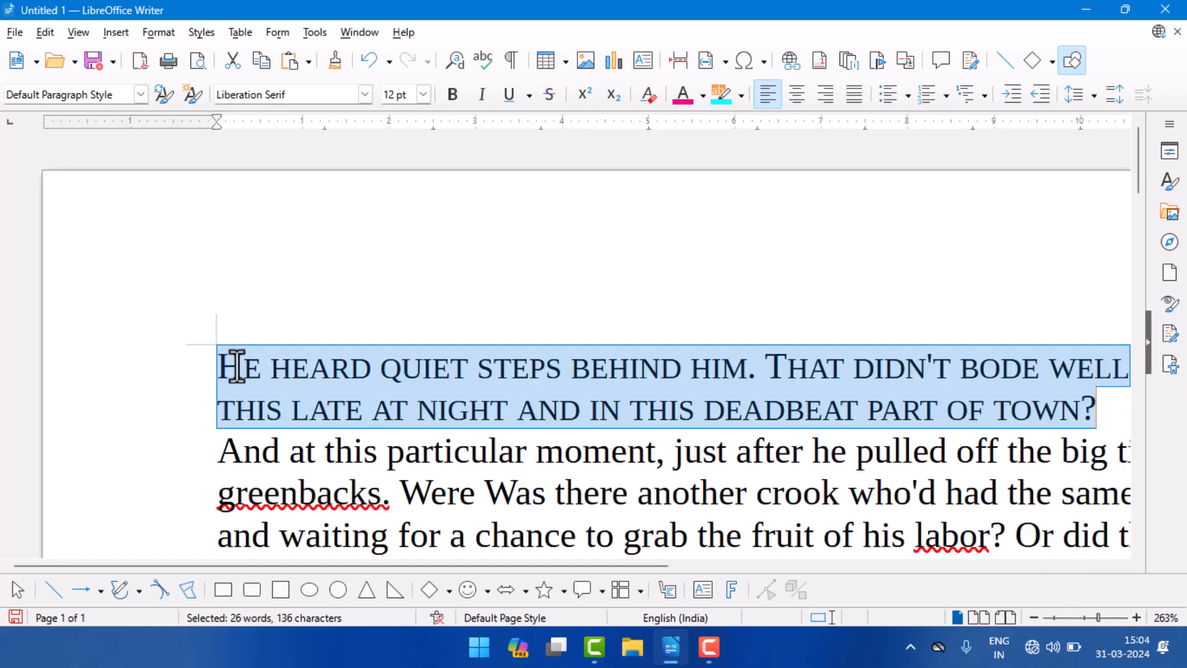
left_click_drag(237, 367, 331, 410)
left_click_drag(244, 366, 411, 427)
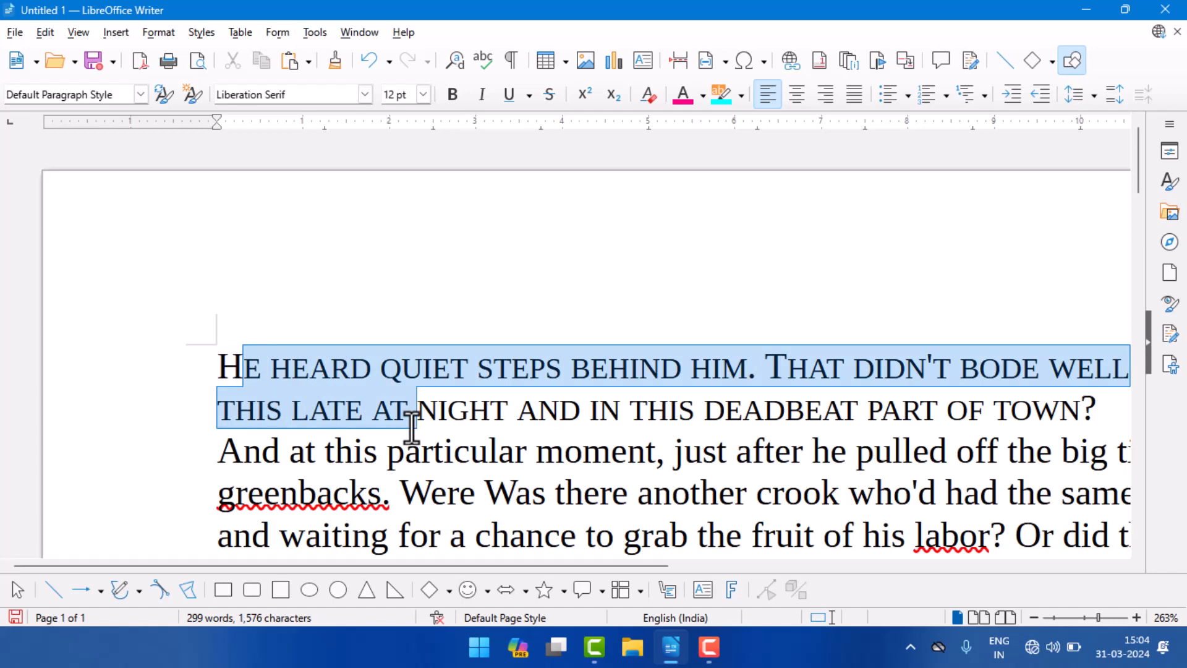
scroll(412, 427, "down", 3)
scroll(412, 427, "up", 3)
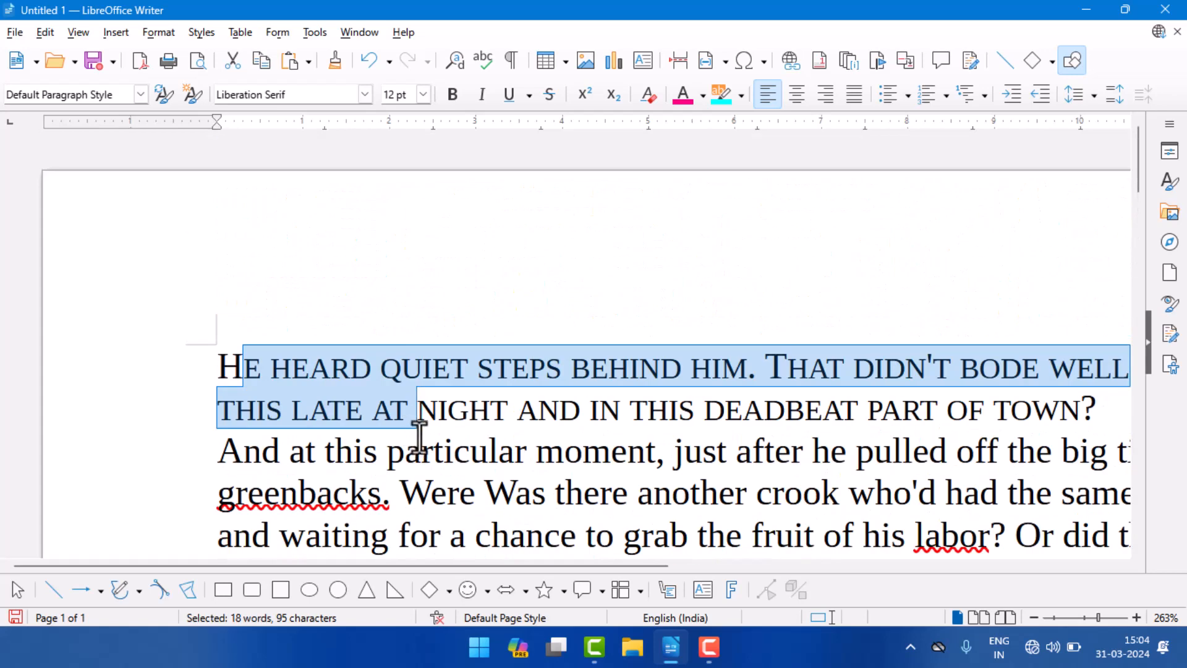
left_click(1085, 617)
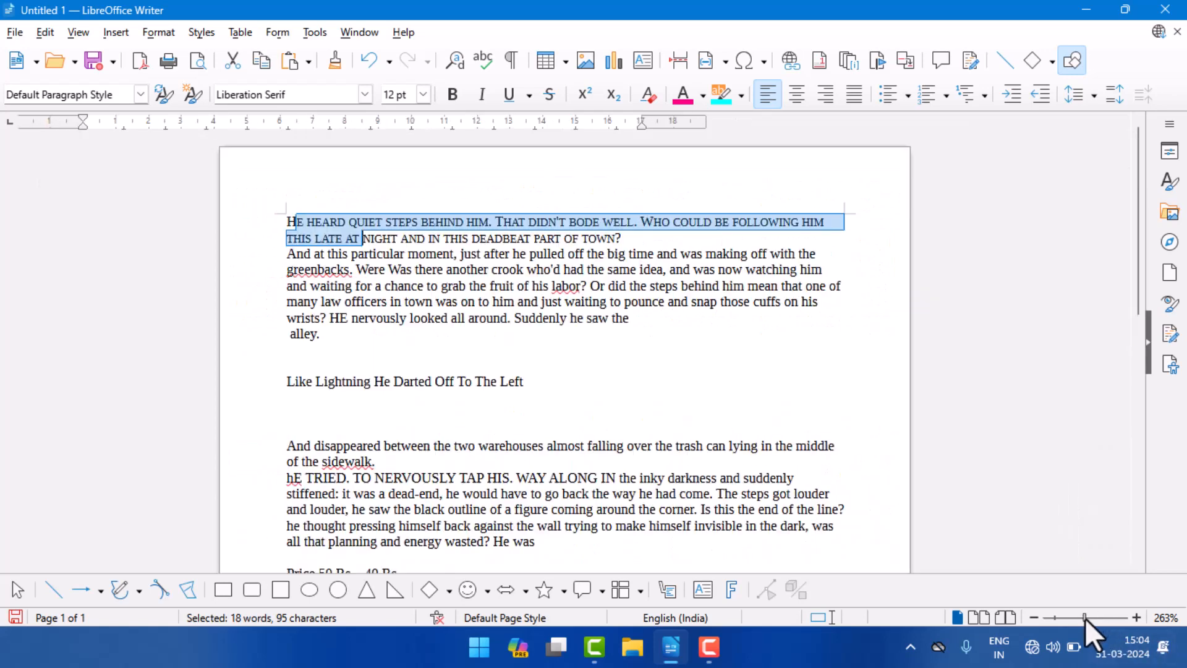
scroll(555, 342, "down", 6)
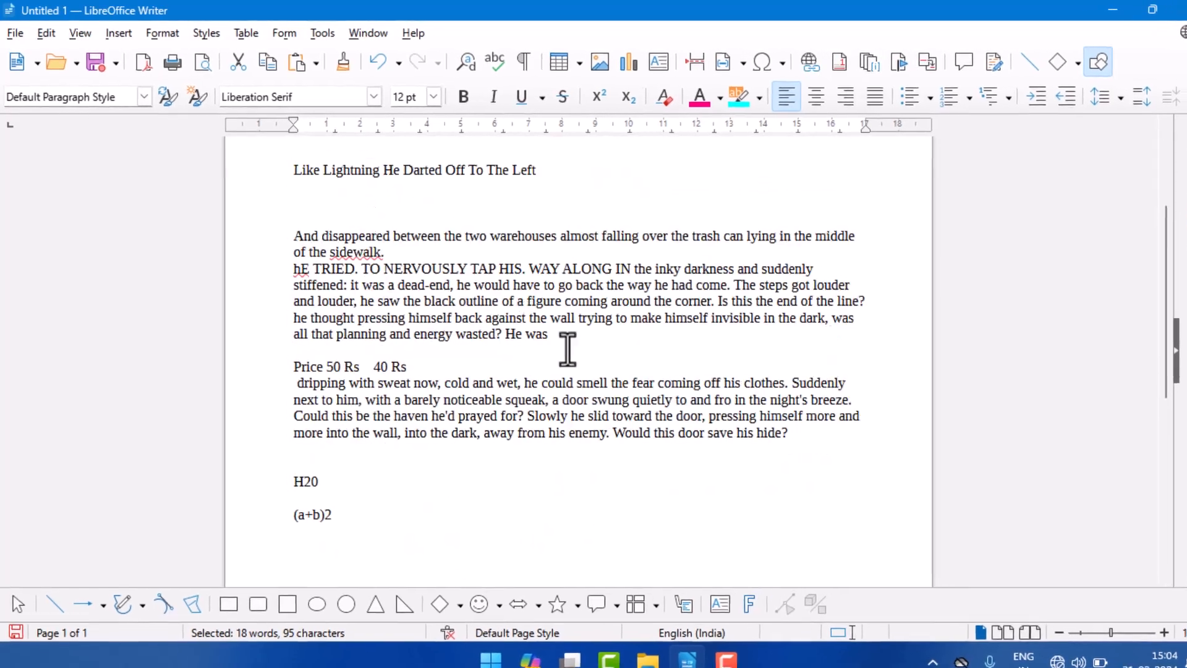
left_click(158, 32)
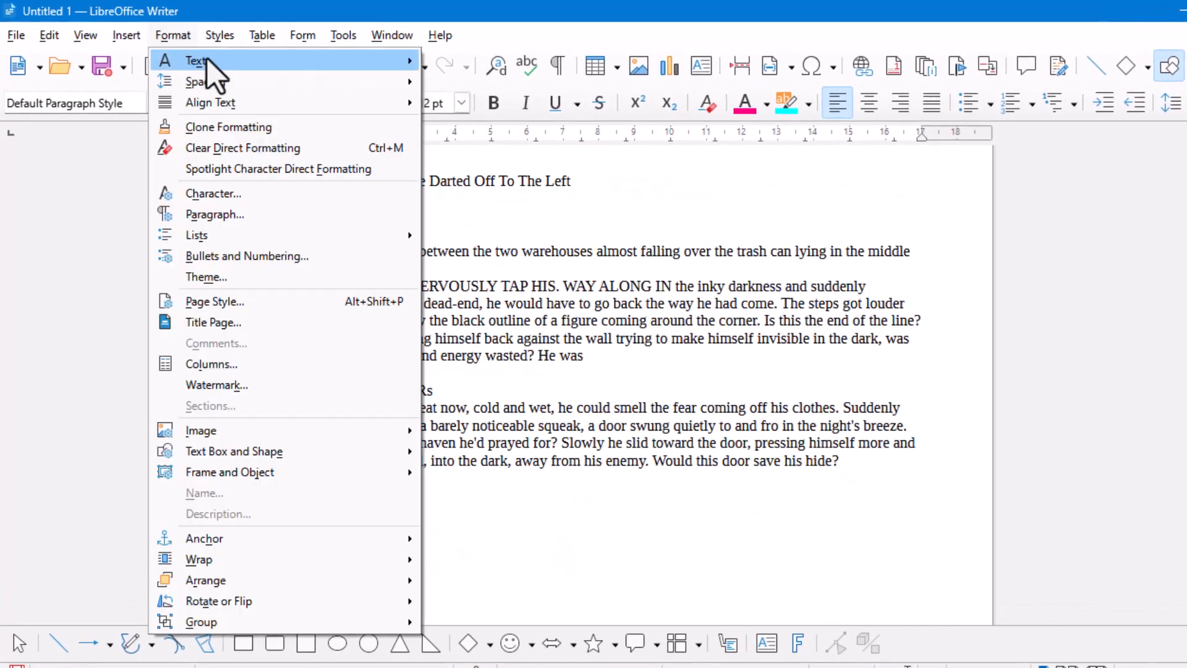
mouse_move(207, 59)
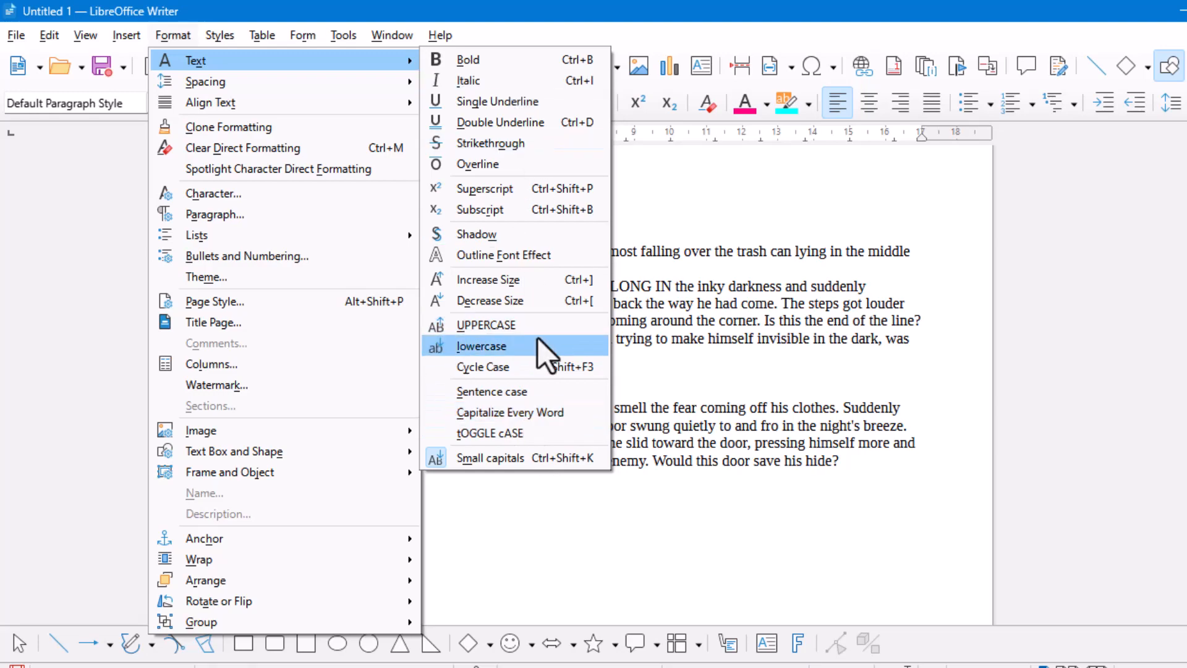
mouse_move(218, 82)
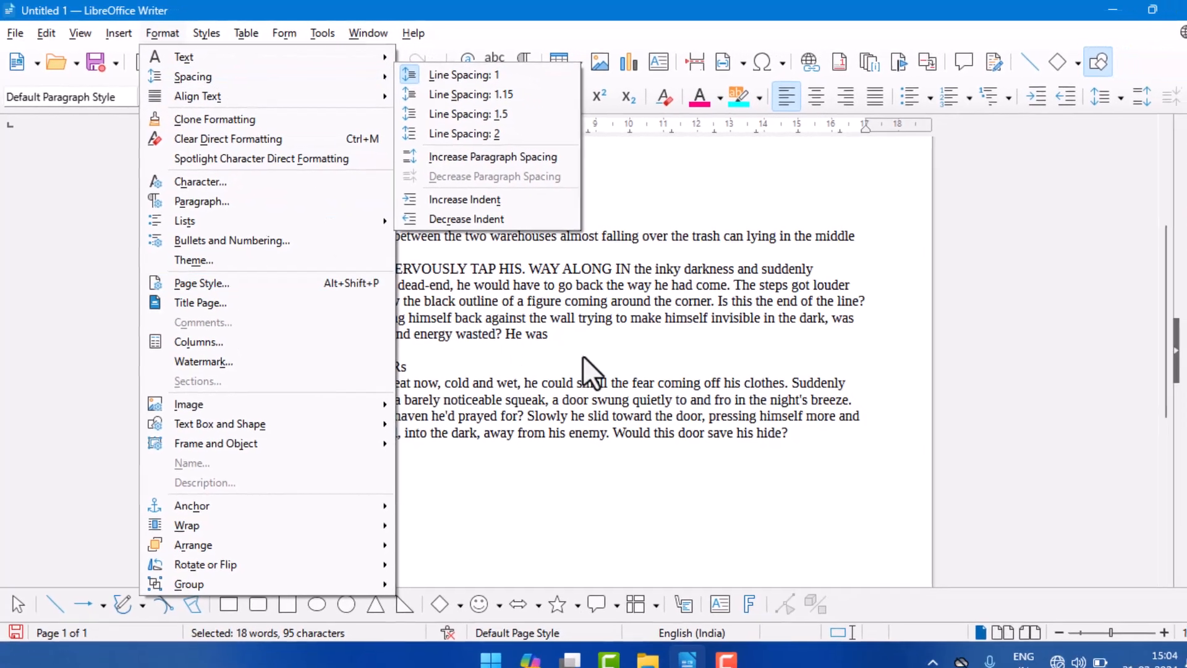
left_click(583, 358)
scroll(492, 311, "up", 4)
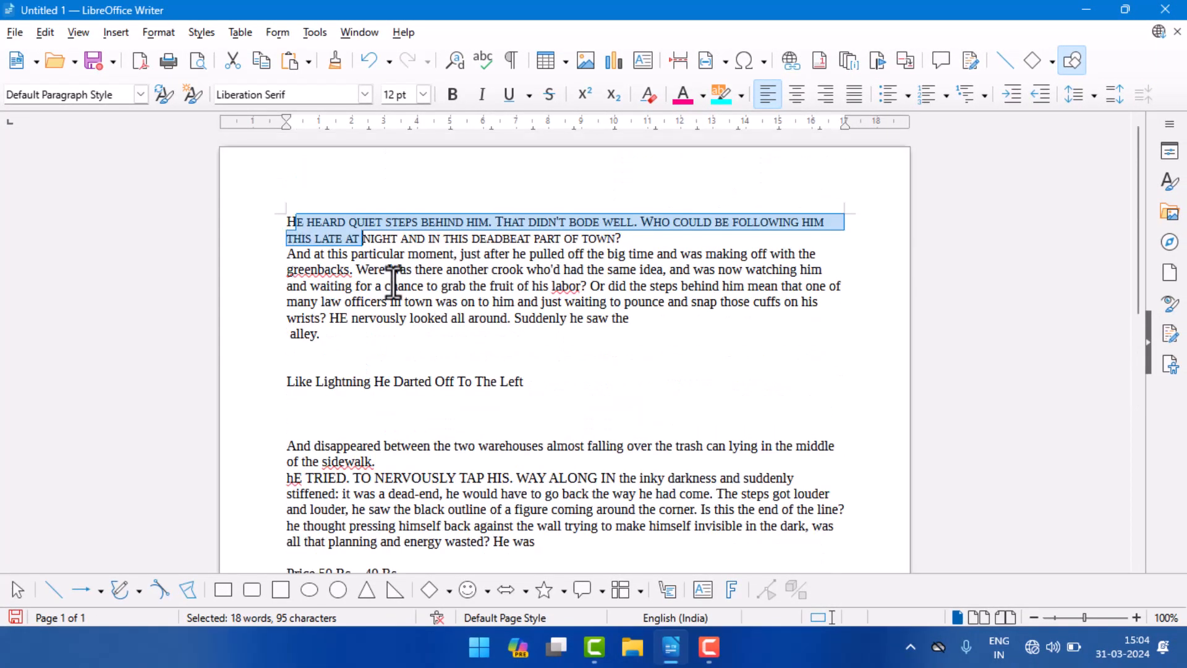
Set the line spacing of the paragraph beginning "And at this particular moment" to 1.5.
left_click(396, 283)
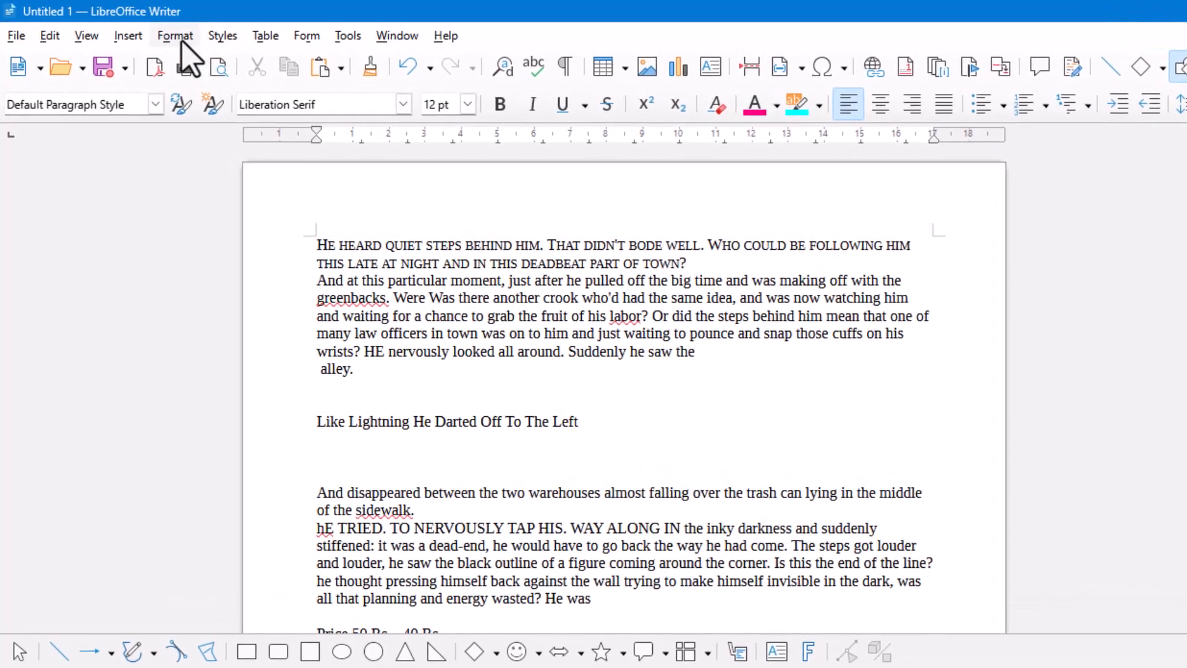
left_click(161, 33)
mouse_move(193, 82)
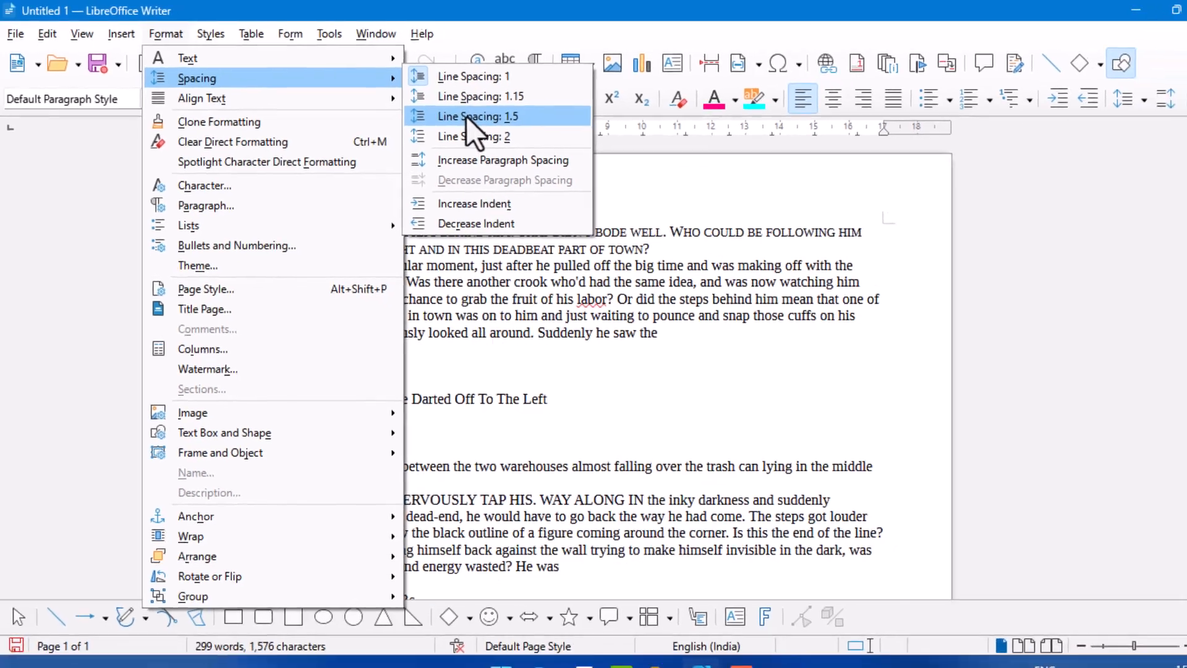
left_click(497, 124)
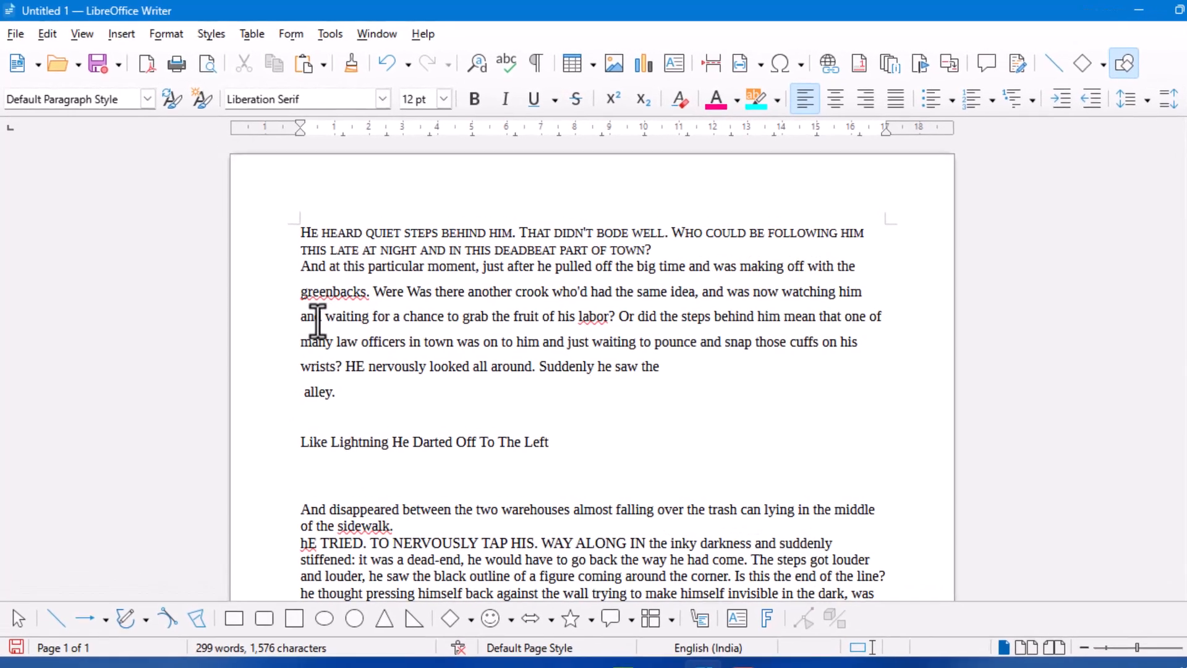
left_click(172, 34)
mouse_move(210, 102)
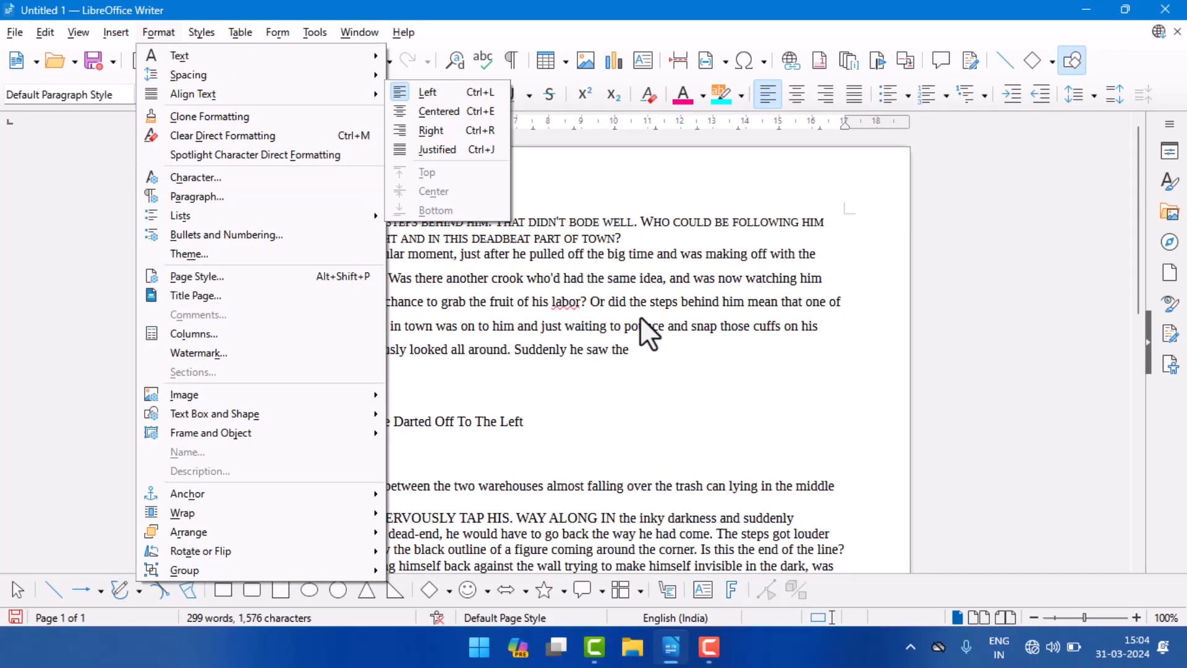
left_click(588, 313)
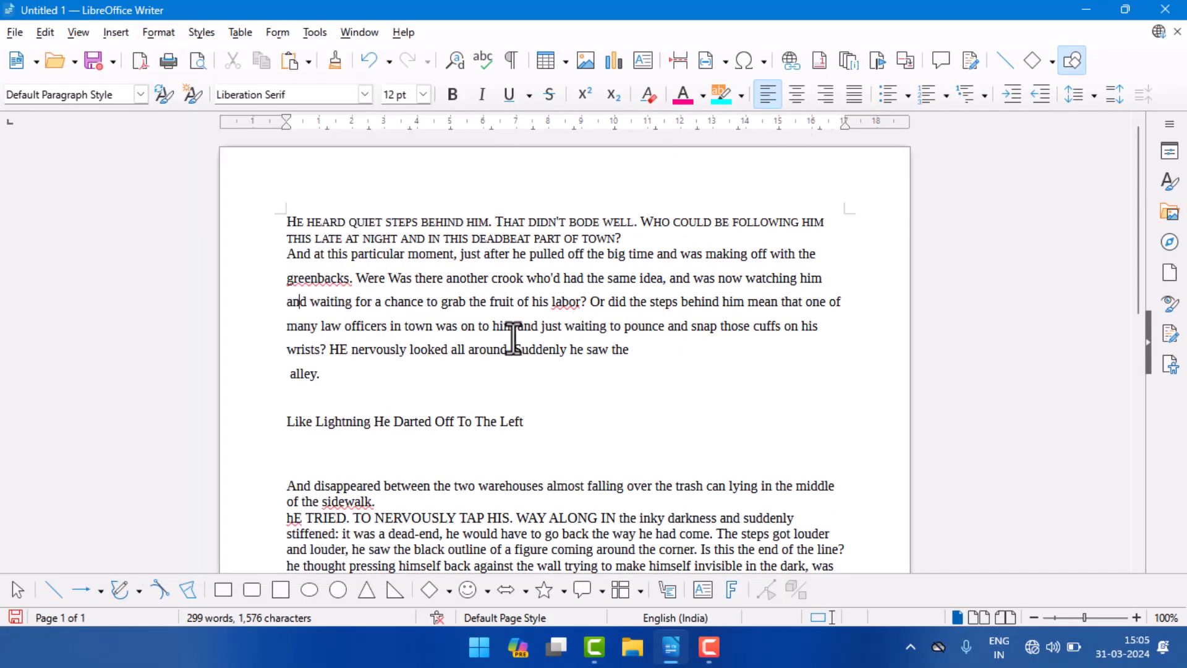
Delete all the text in the document, from the first paragraph through "(a+b)2".
scroll(485, 347, "down", 6)
scroll(483, 349, "up", 6)
scroll(573, 425, "down", 6)
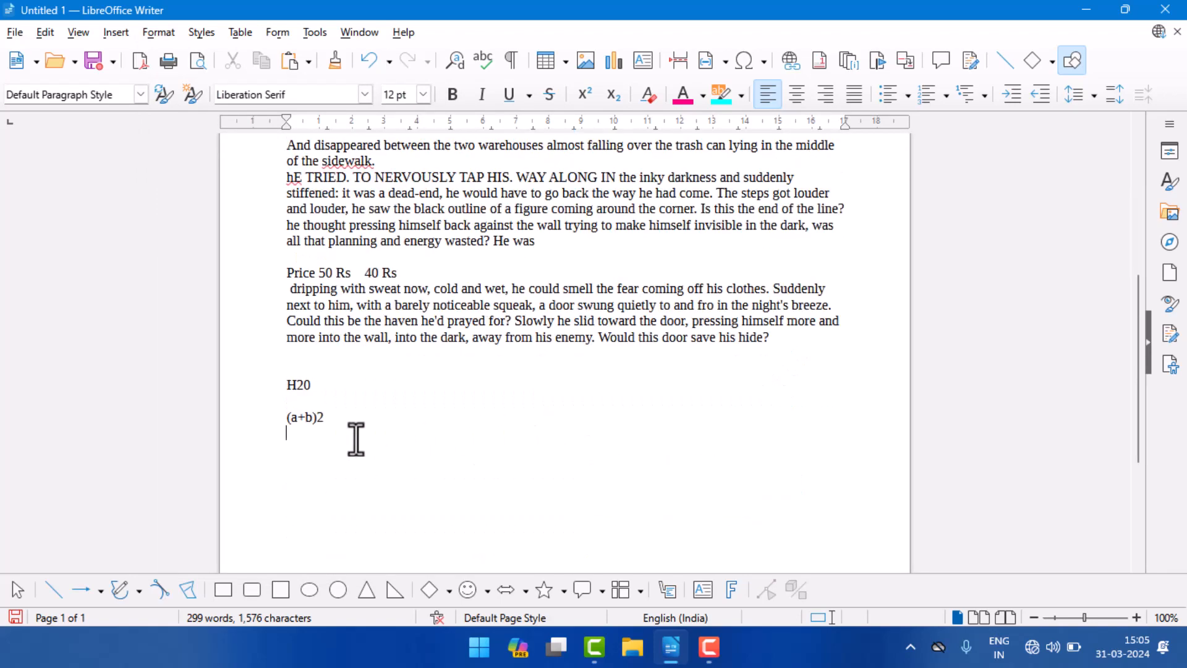
left_click_drag(353, 438, 239, 116)
key("Delete")
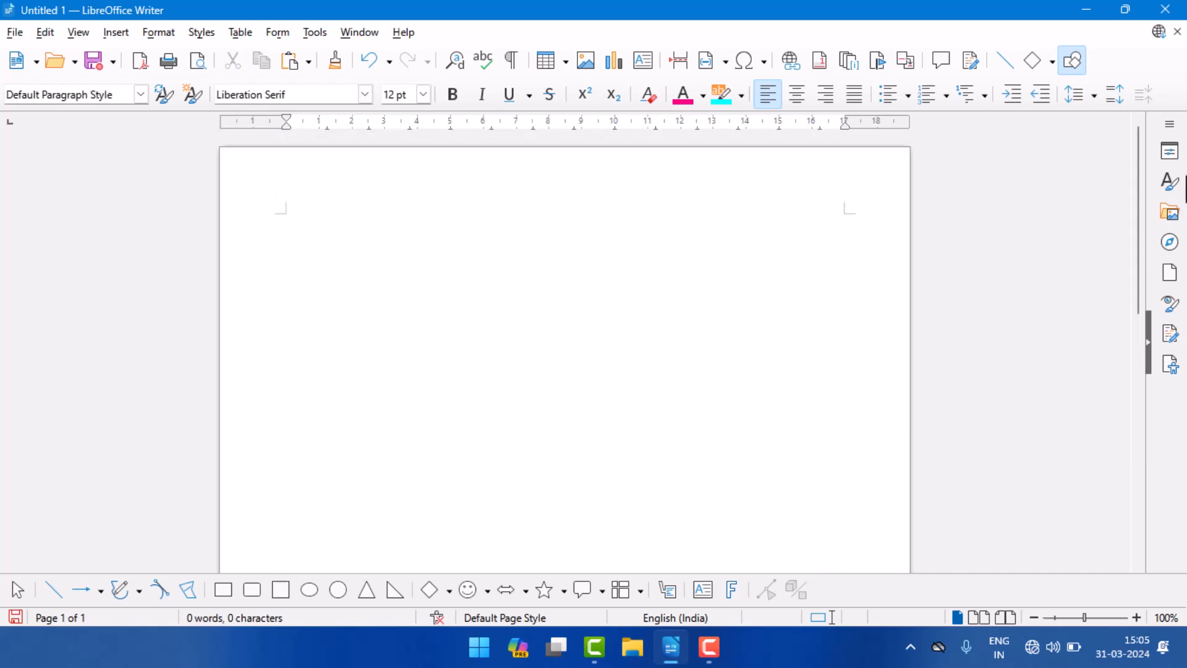
Enter "Left Aling" on the first line and a centred "Center Aling" two lines below it.
type("Left Ali")
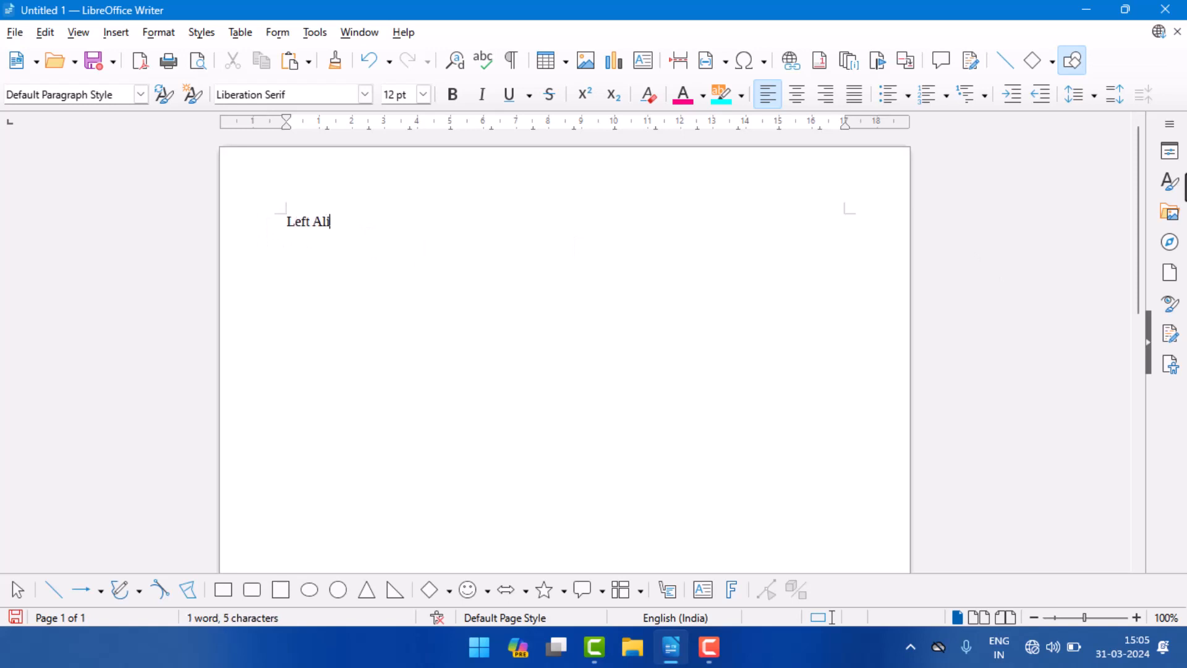
type("ng")
left_click_drag(346, 235, 281, 226)
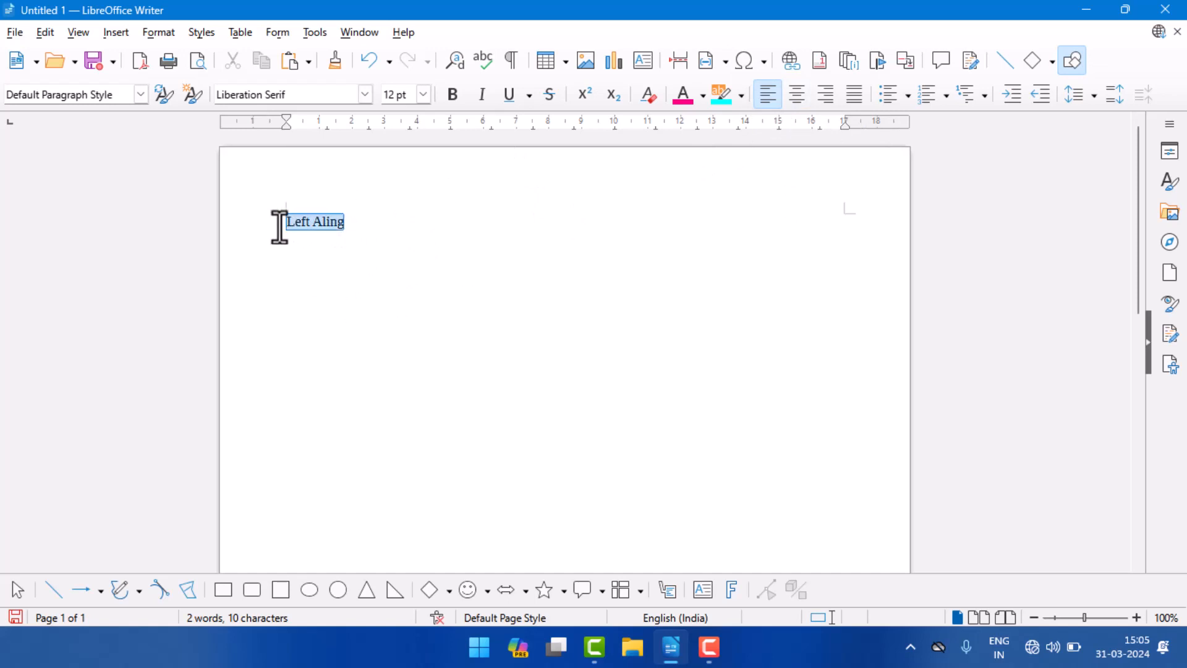
left_click(382, 224)
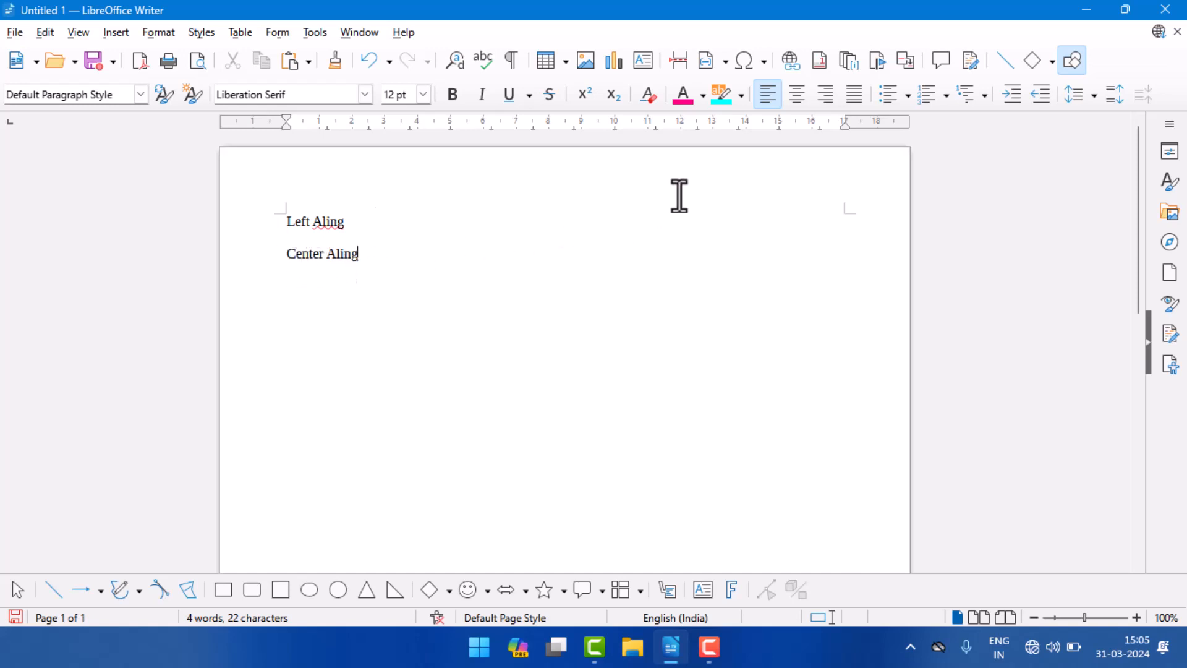
left_click(795, 102)
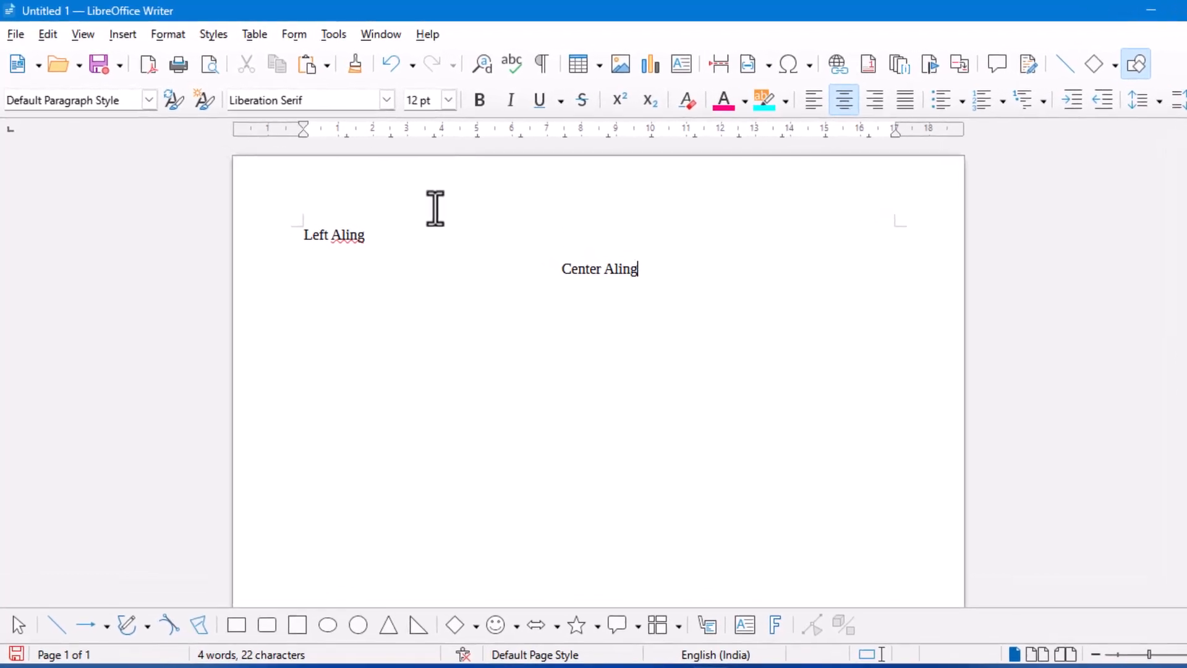
Add "Right Aling" two lines below "Center Aling" and align it to the right.
left_click(179, 37)
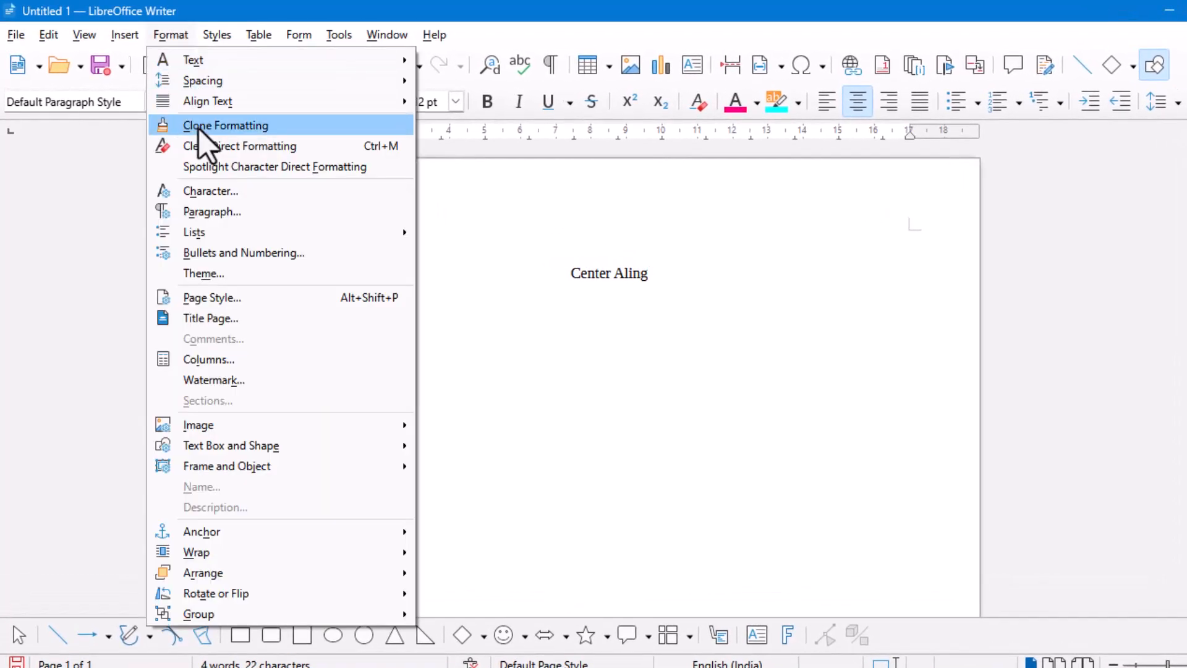
mouse_move(217, 107)
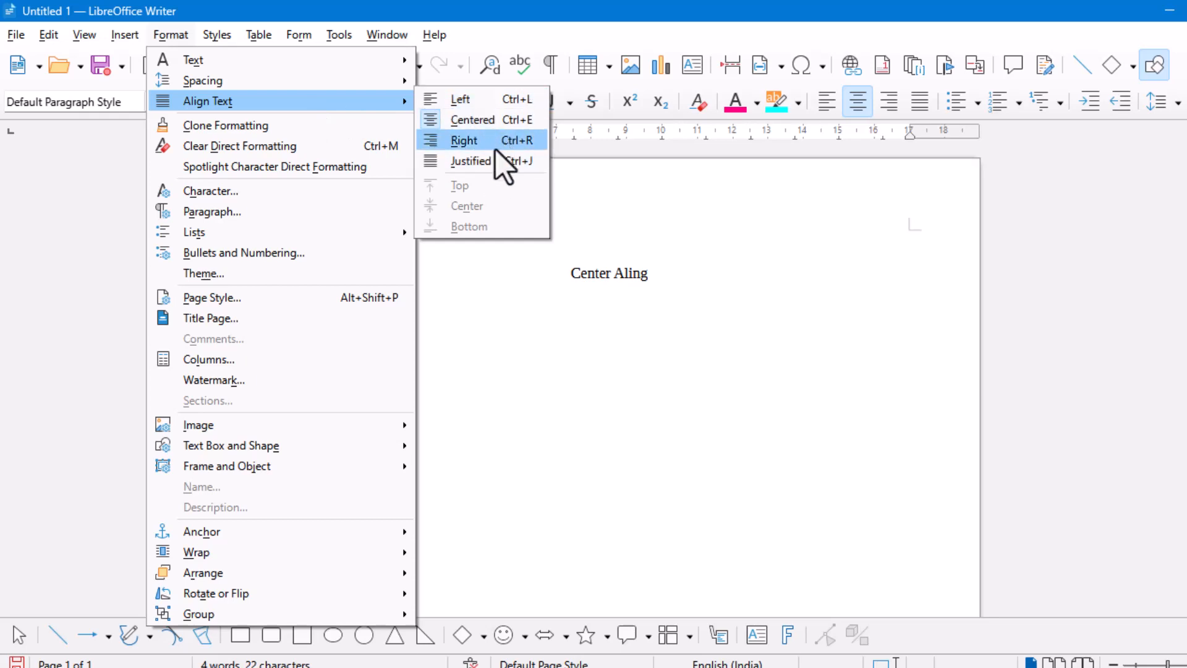
left_click(686, 279)
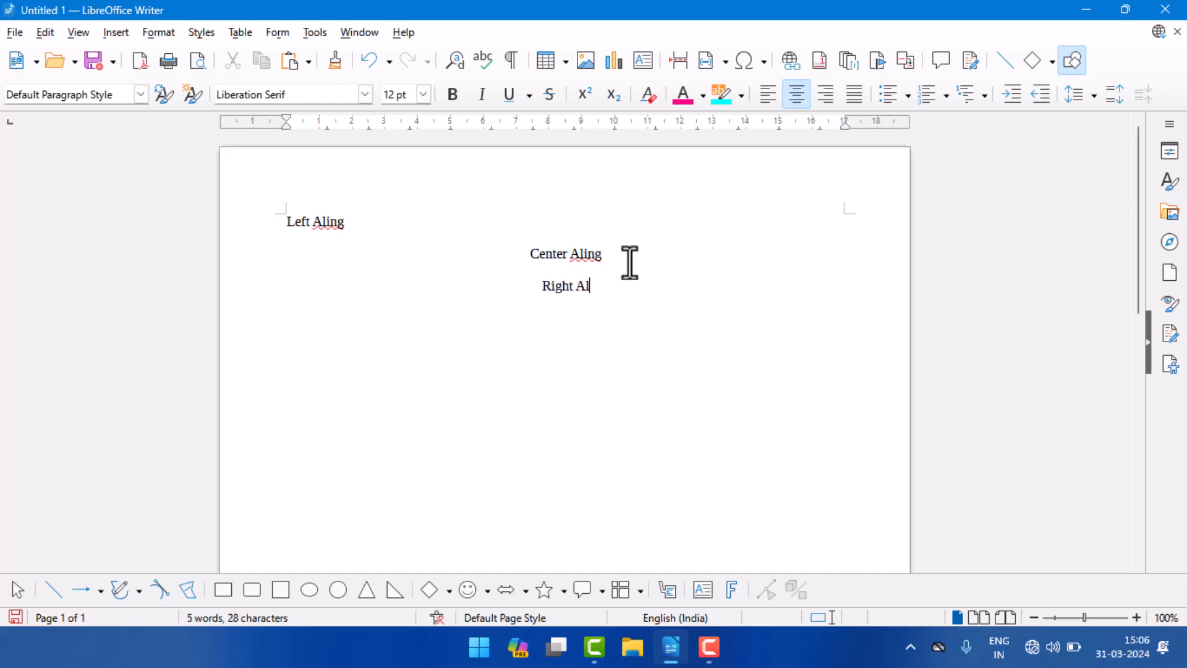
type("g")
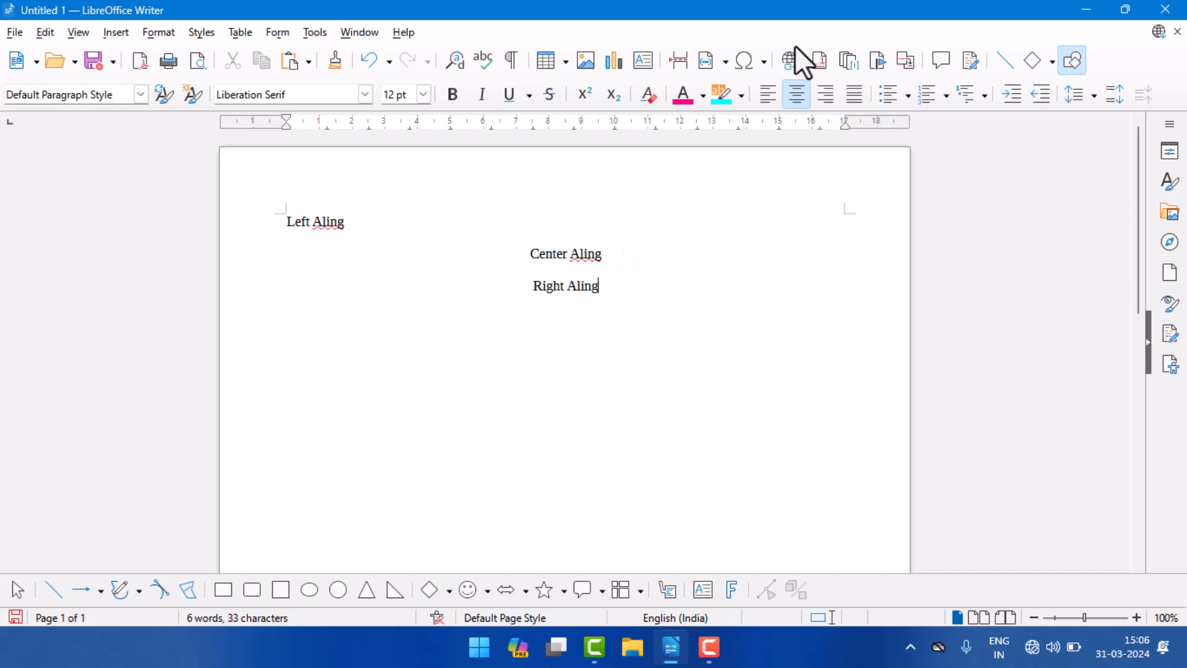
left_click(158, 32)
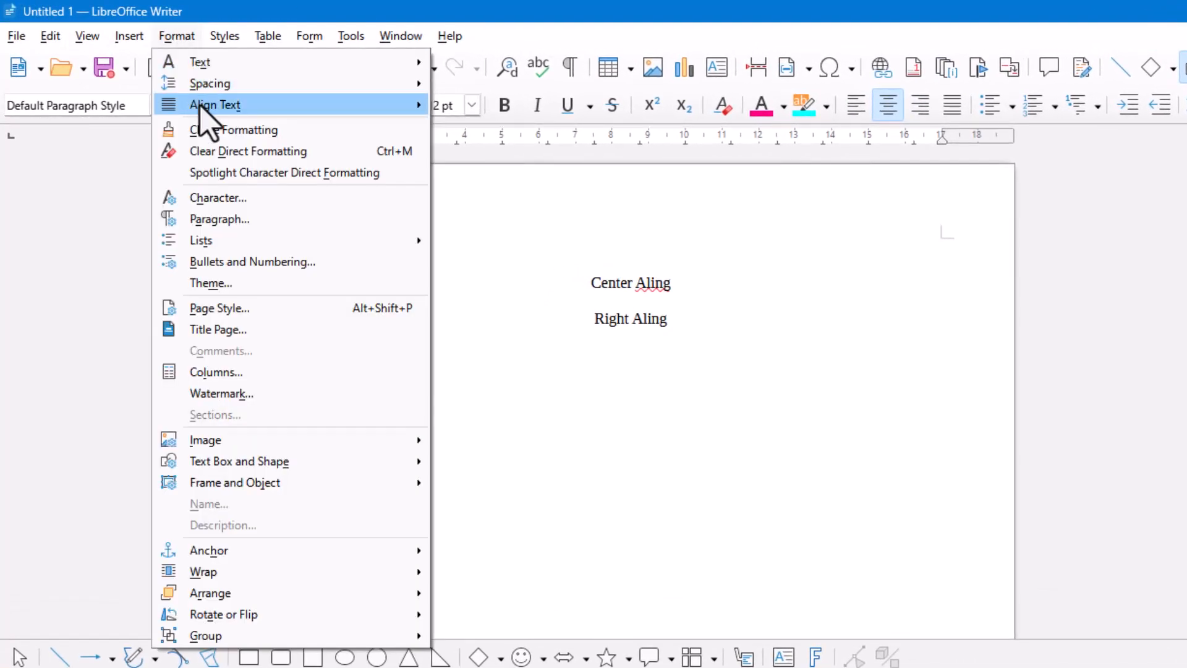
mouse_move(199, 106)
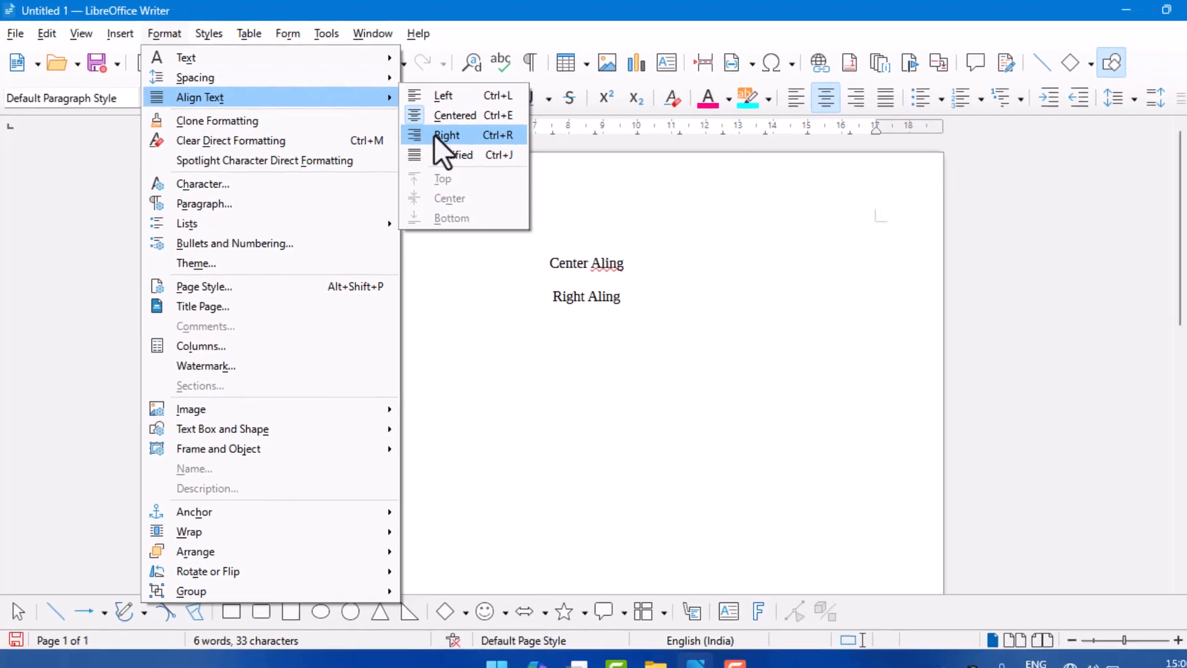
left_click(480, 145)
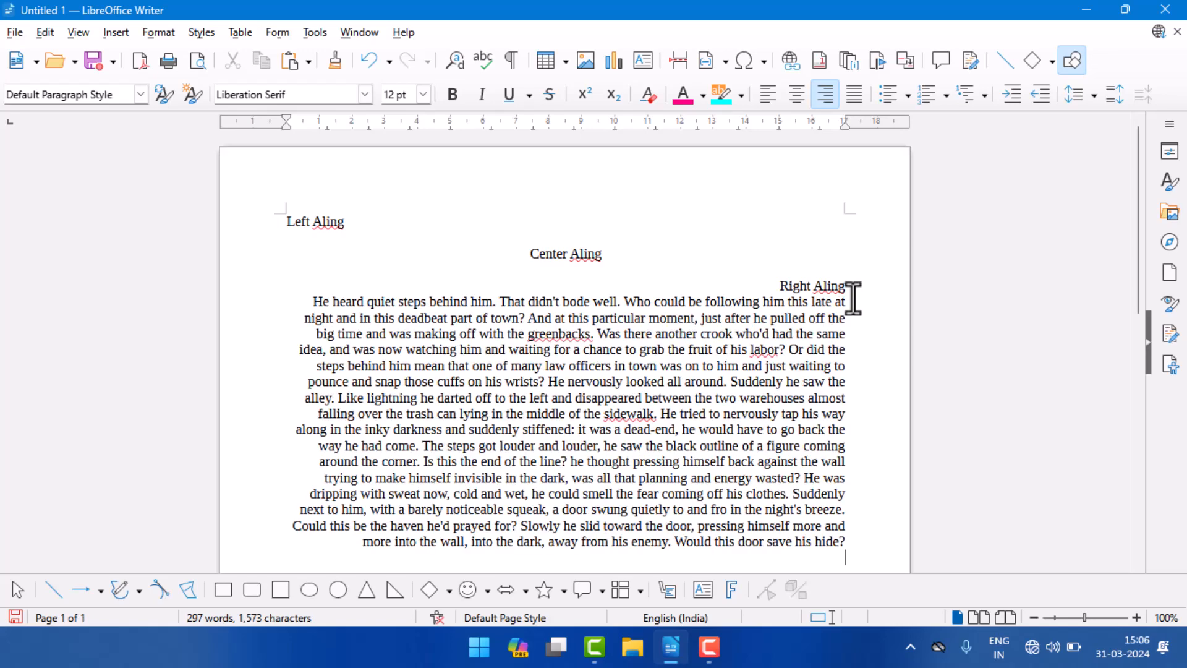
Try left alignment on the long paragraph beginning "He heard quiet steps" and set its alignment to Justified.
scroll(504, 371, "down", 1)
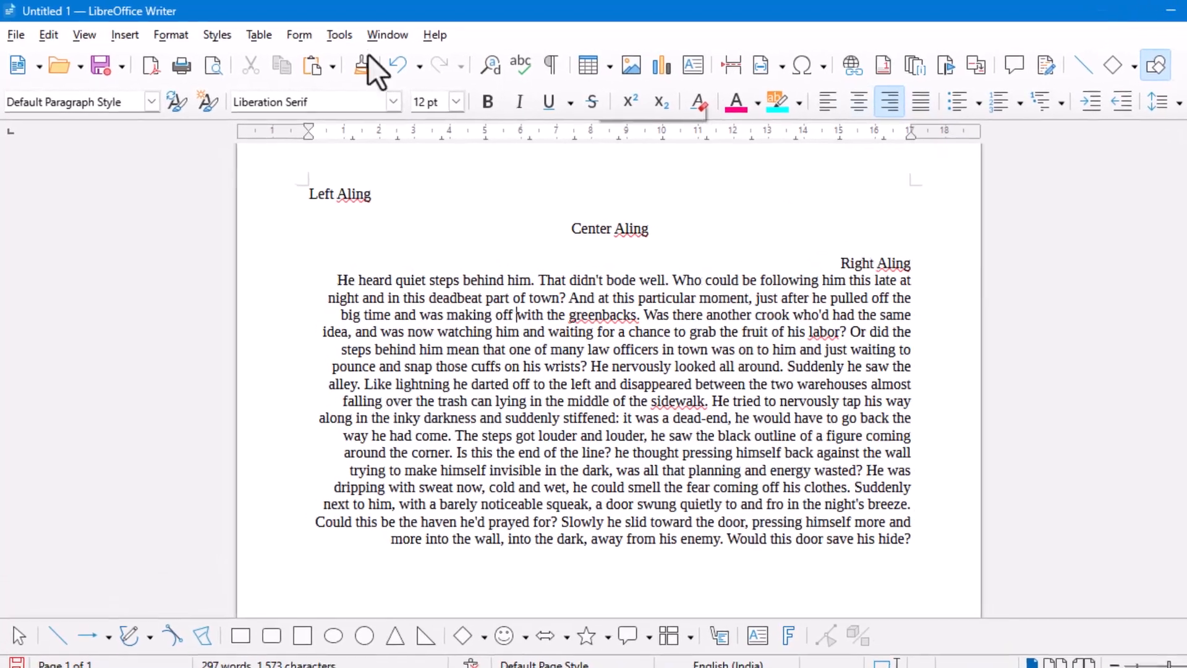
left_click(167, 36)
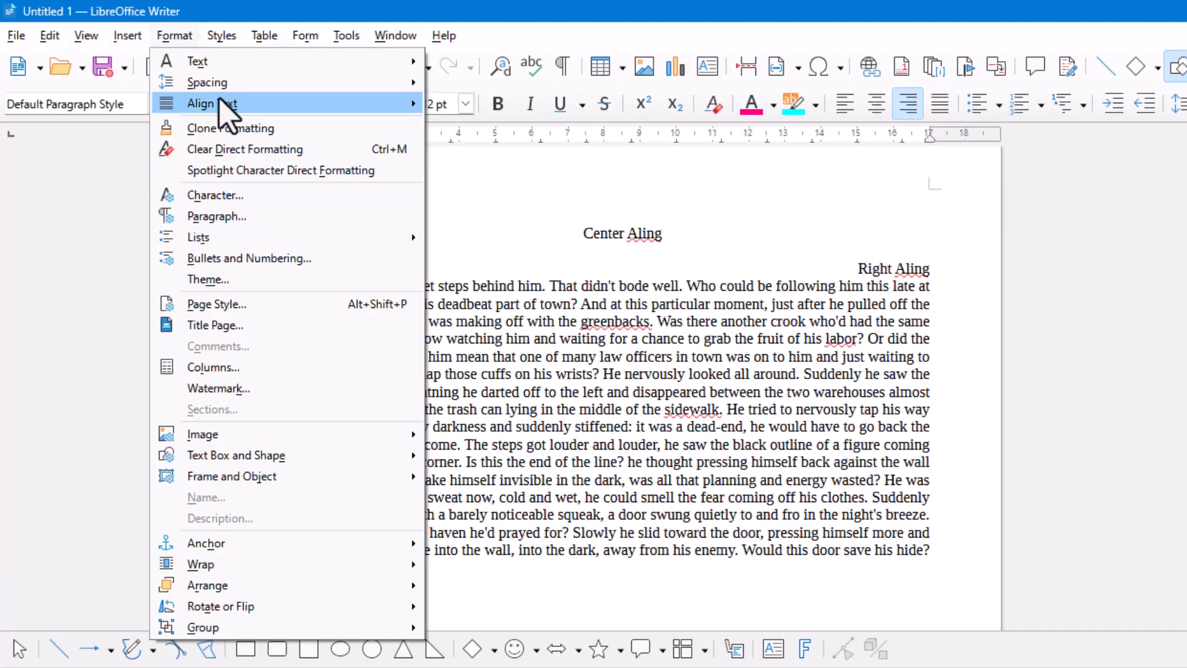
mouse_move(229, 105)
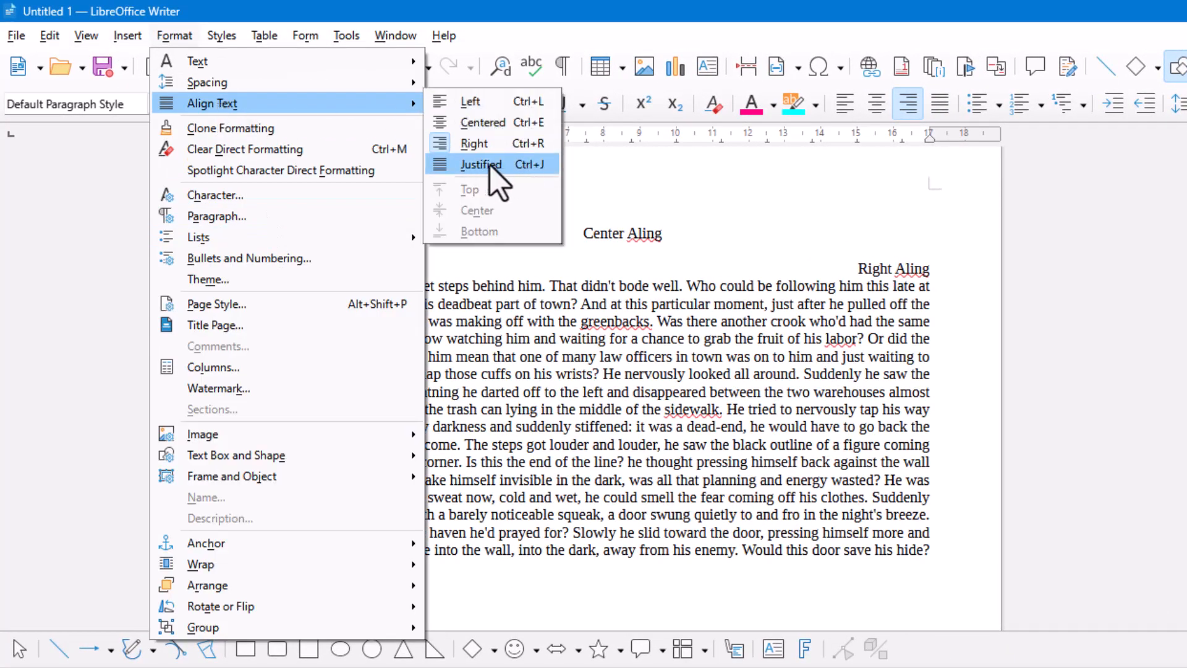
left_click(860, 422)
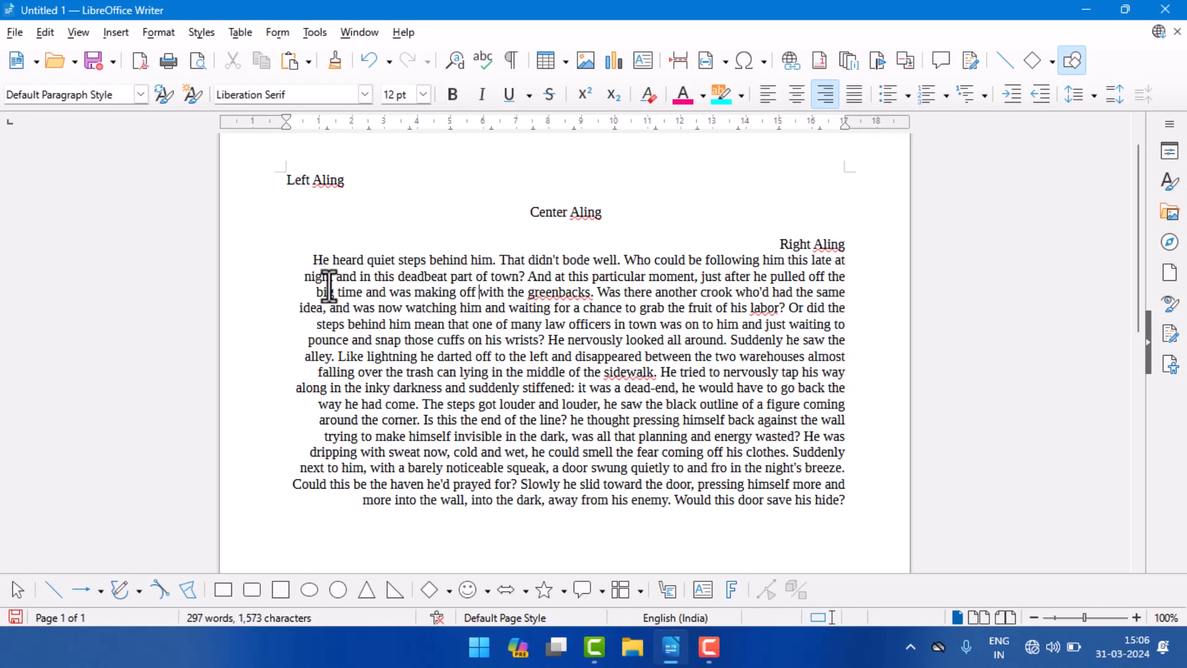
left_click(763, 100)
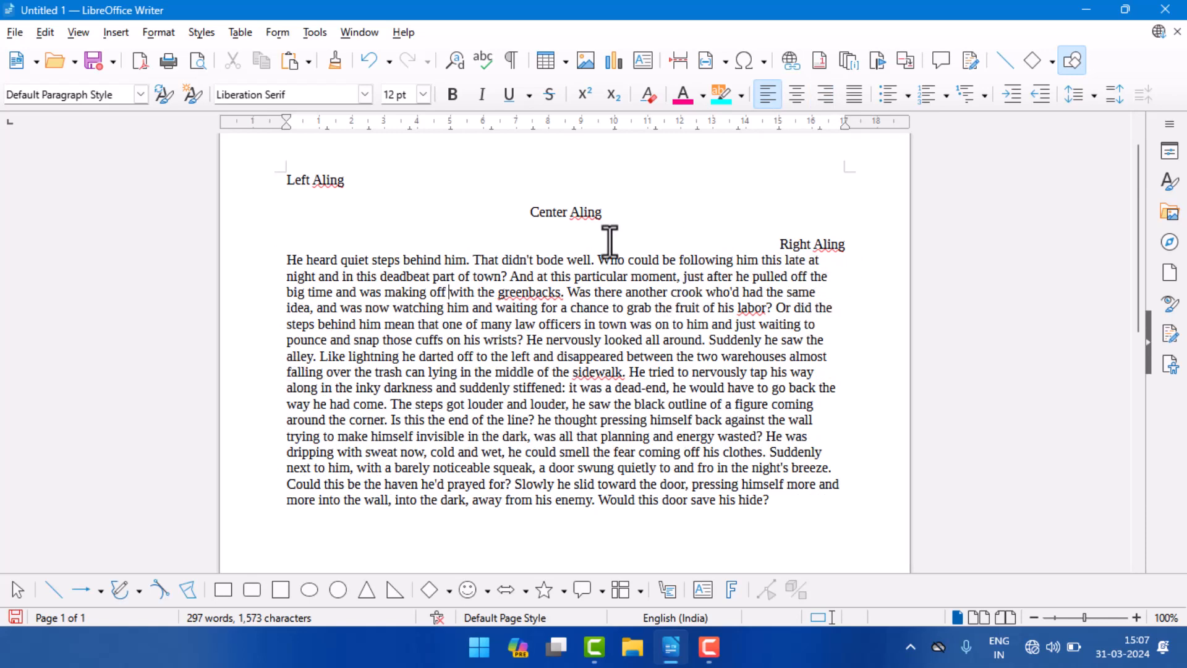
left_click(854, 94)
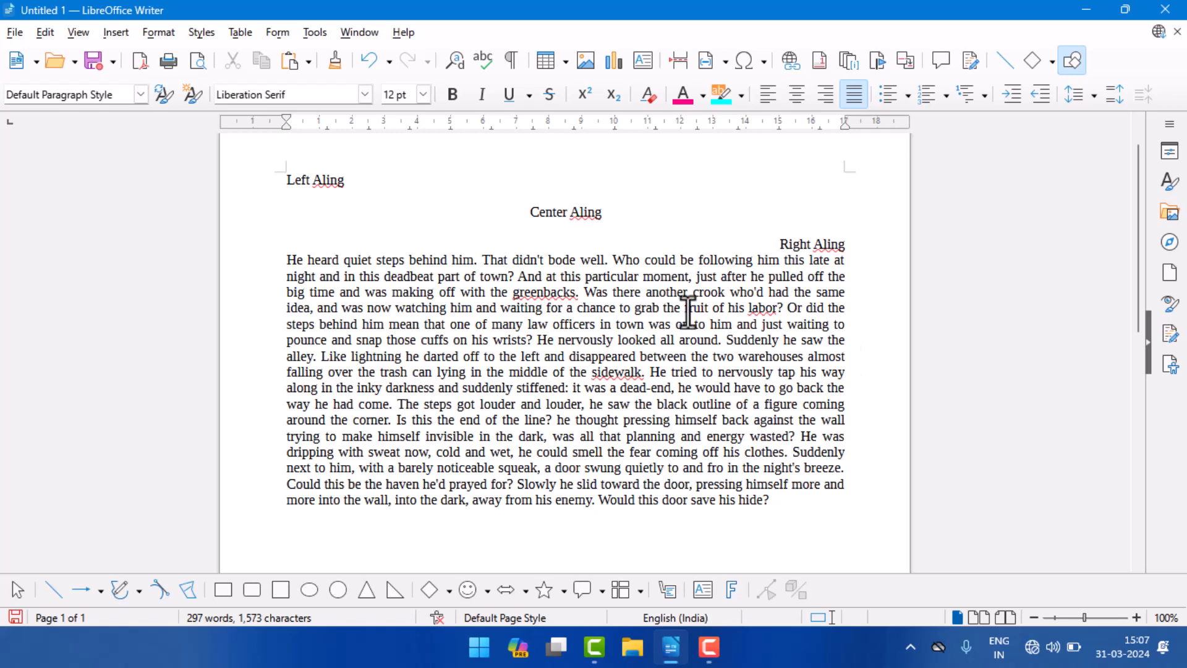
left_click_drag(280, 261, 418, 452)
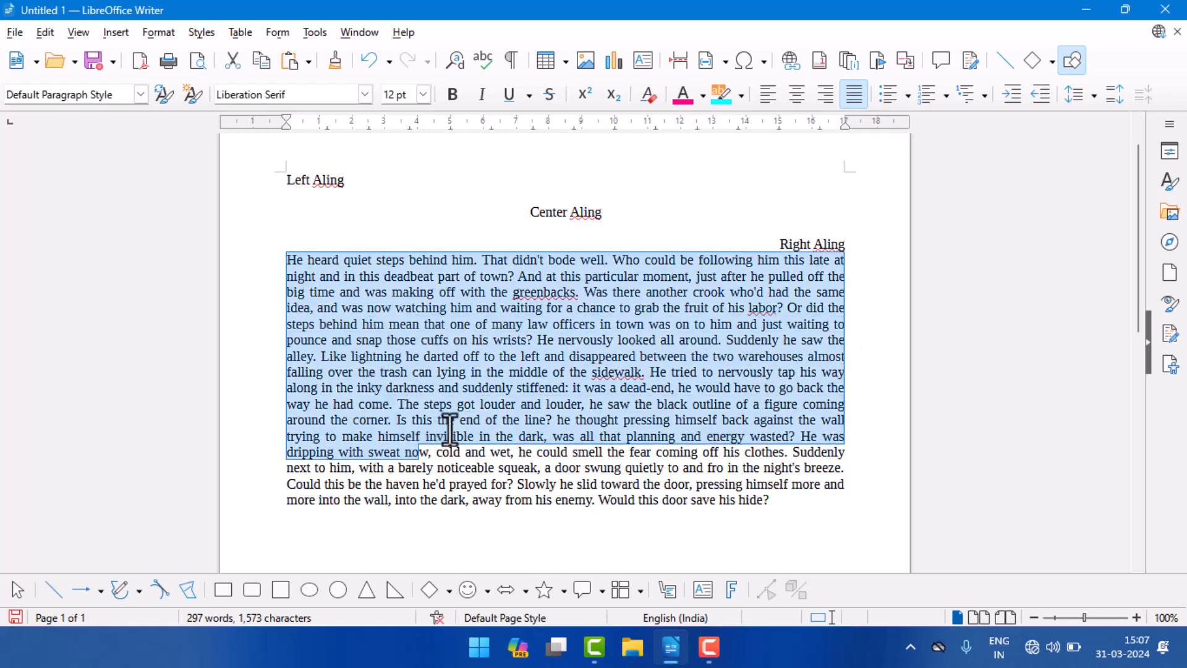
scroll(517, 410, "down", 2)
scroll(522, 416, "up", 3)
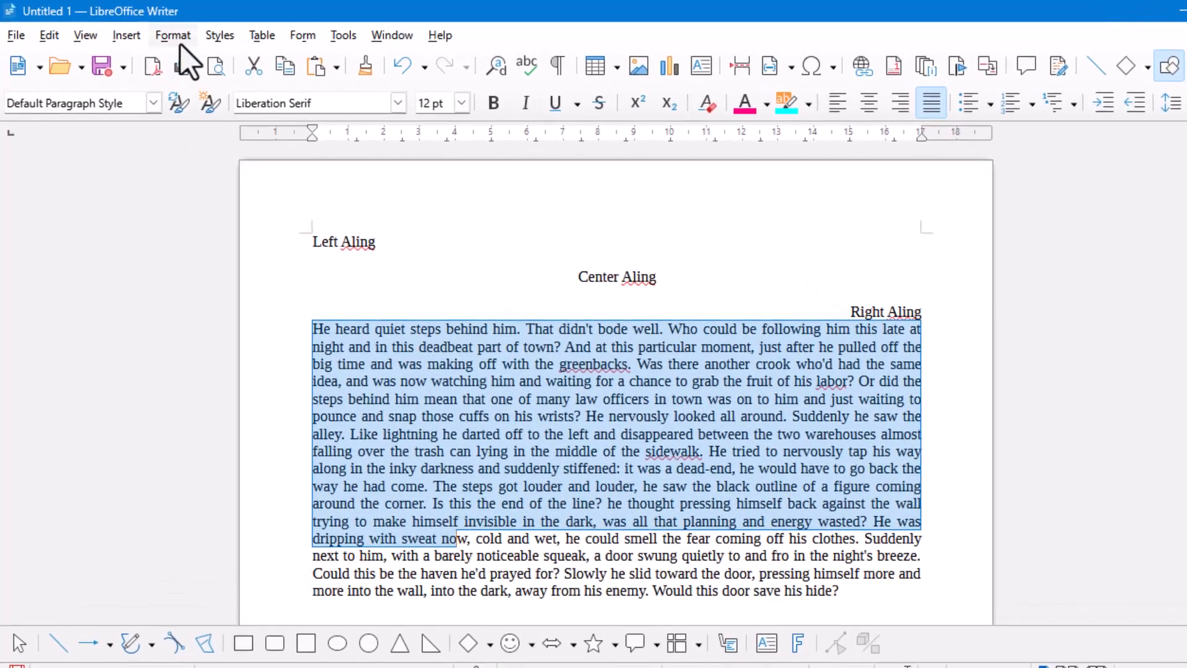
left_click(160, 35)
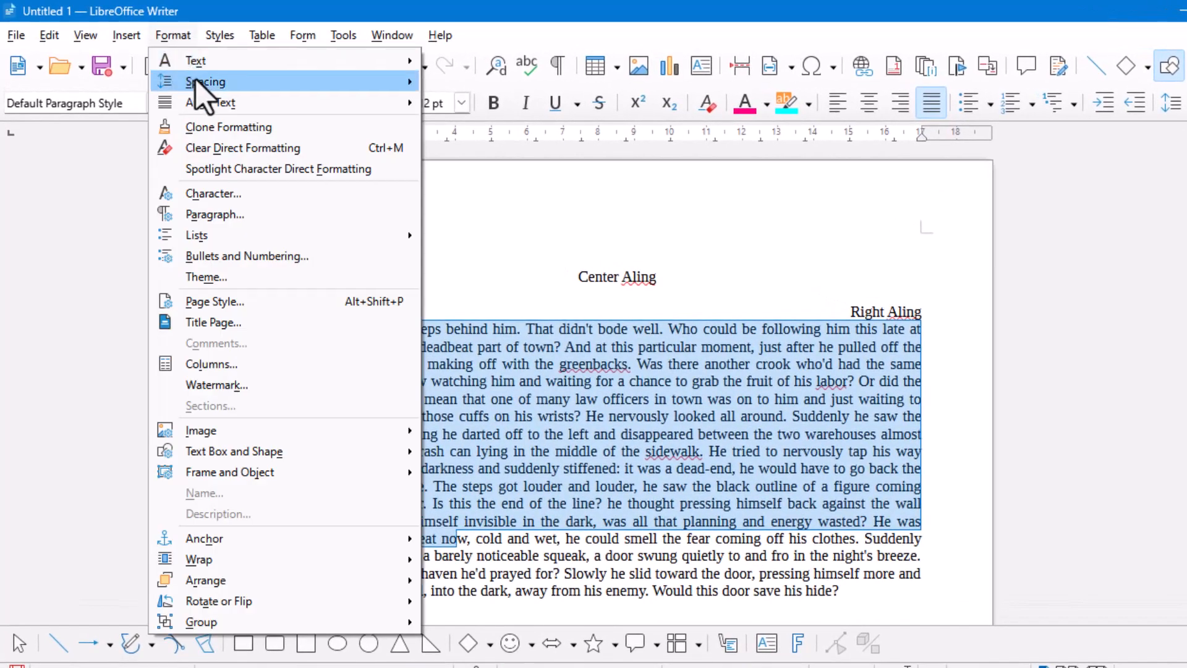
mouse_move(218, 101)
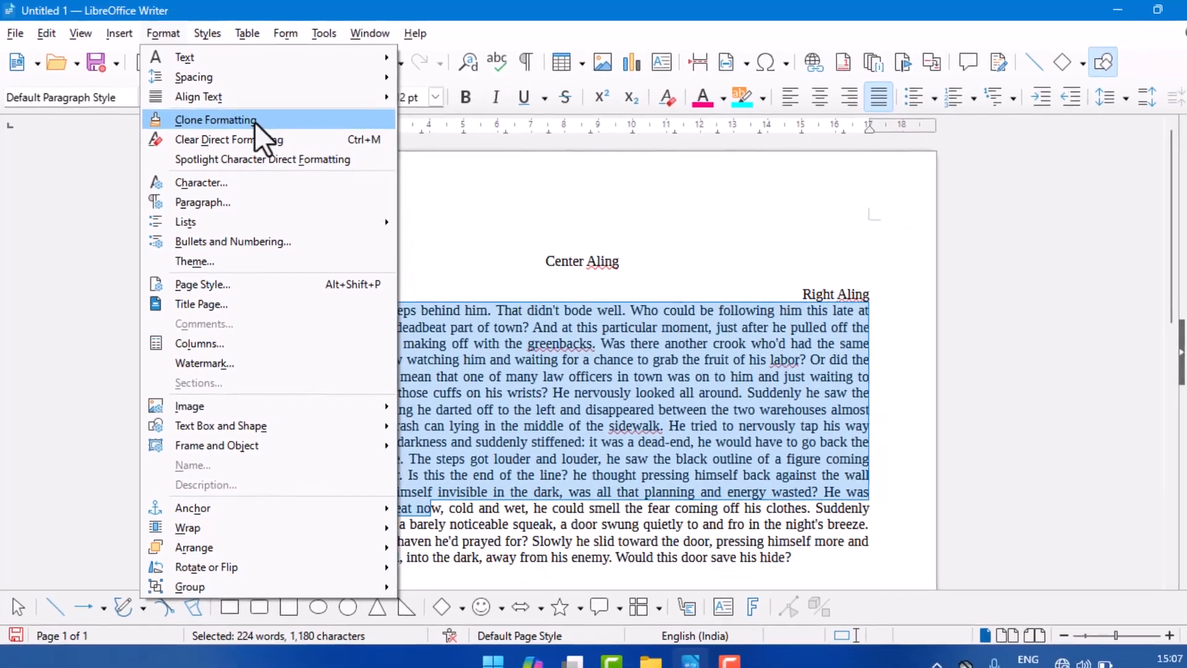
key("Escape")
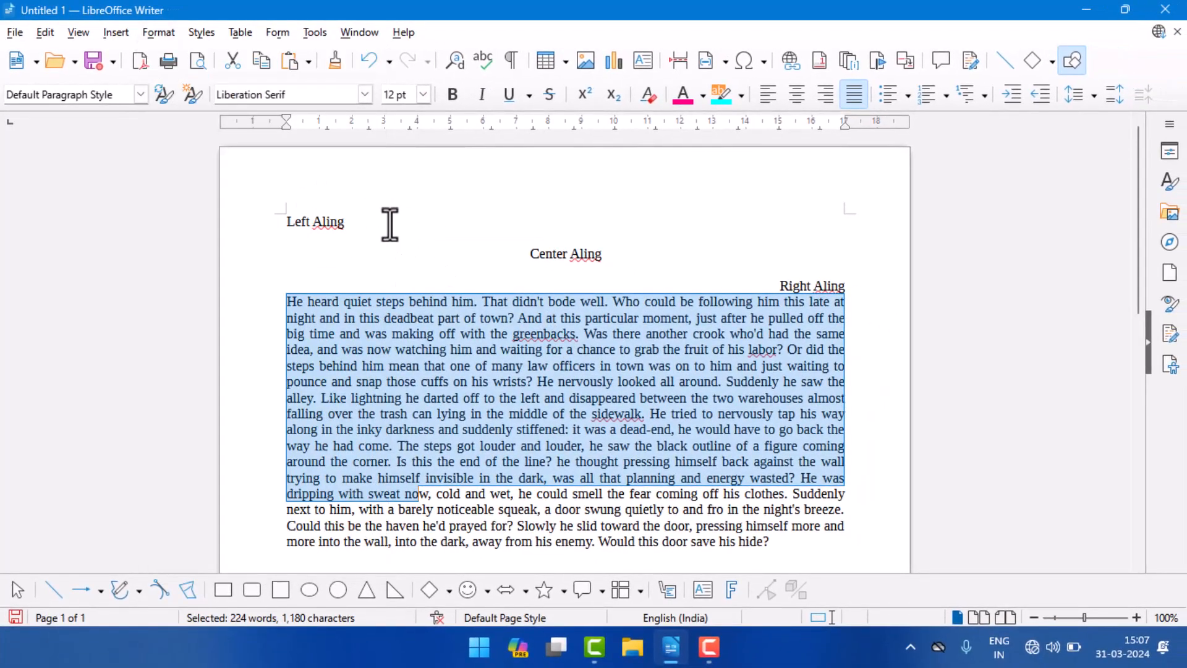
left_click(516, 417)
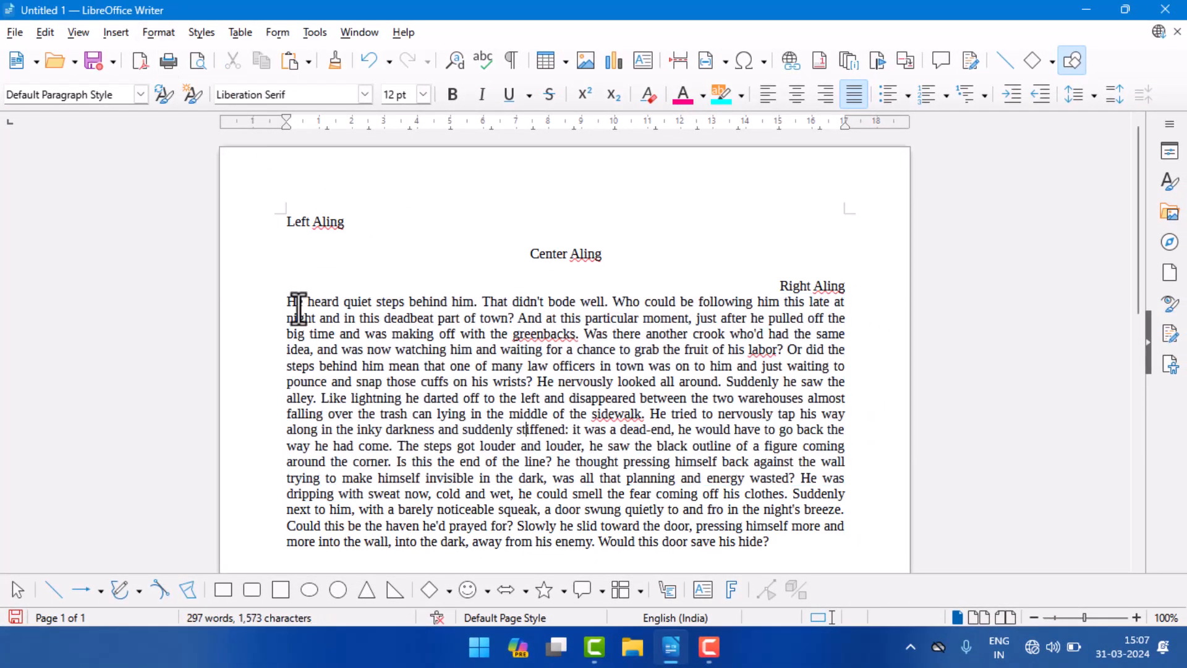
Make the words "He heard quiet steps" at the start of the long paragraph bold.
left_click(157, 38)
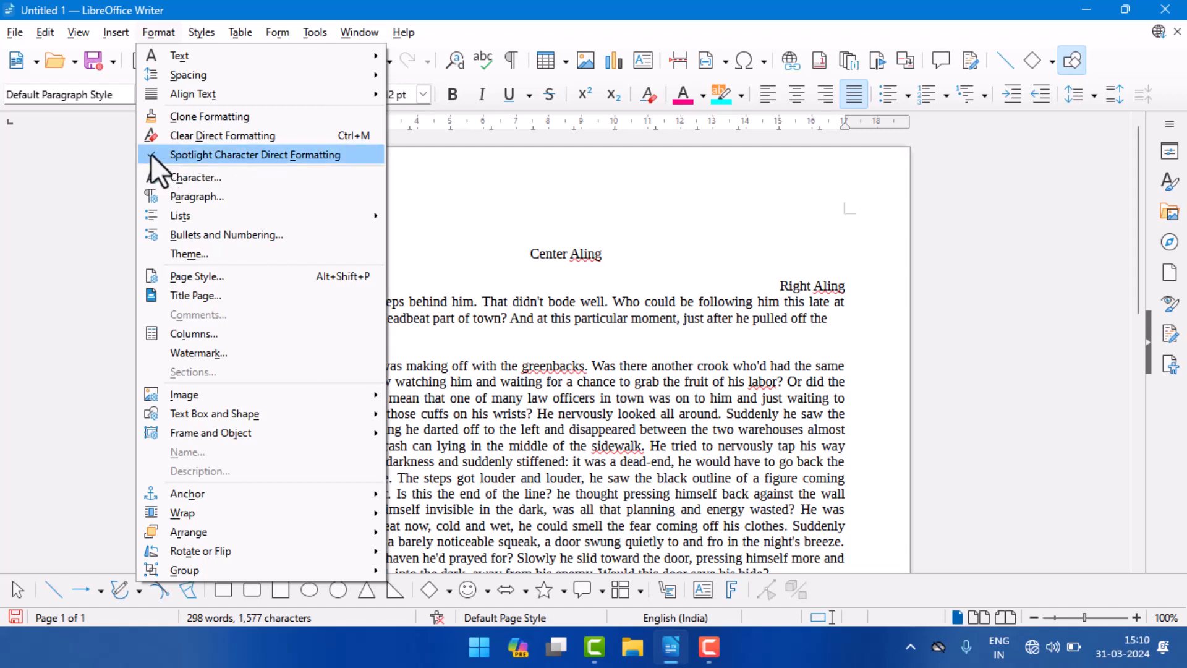
left_click(492, 298)
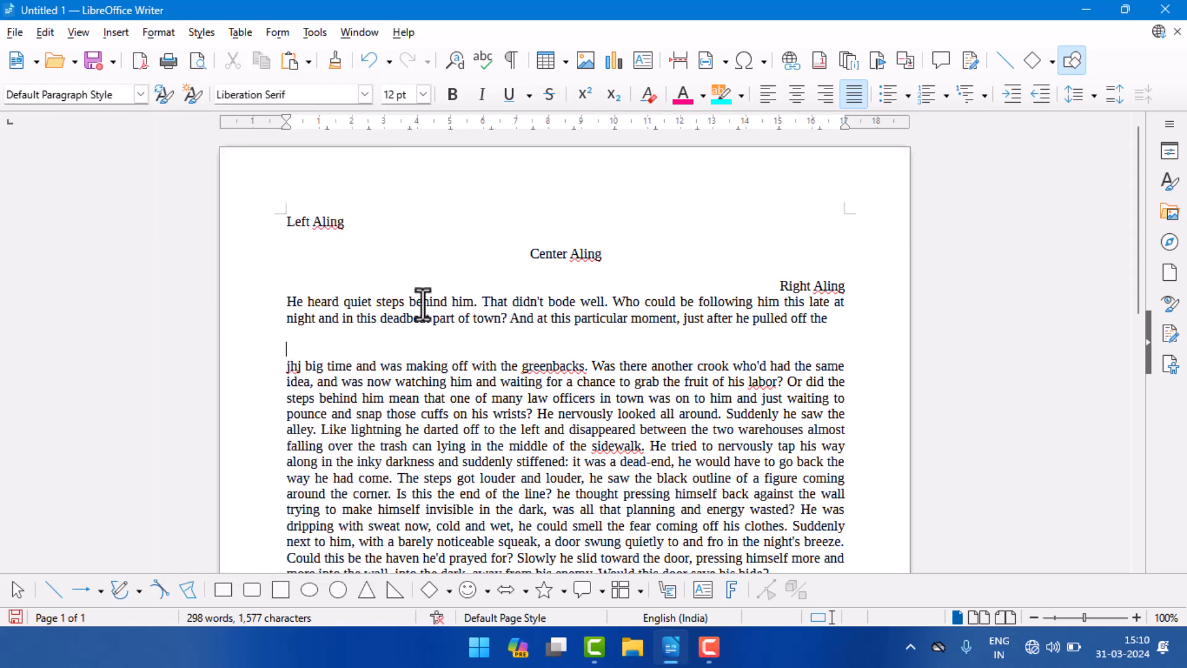
left_click_drag(279, 303, 405, 301)
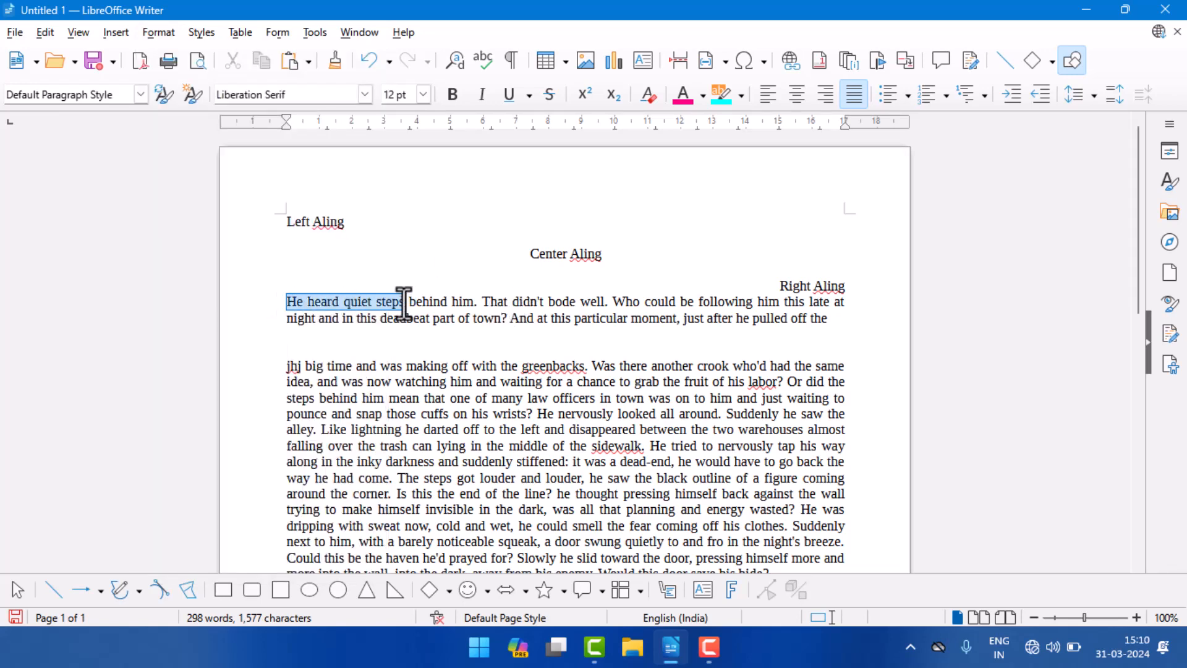
left_click(452, 95)
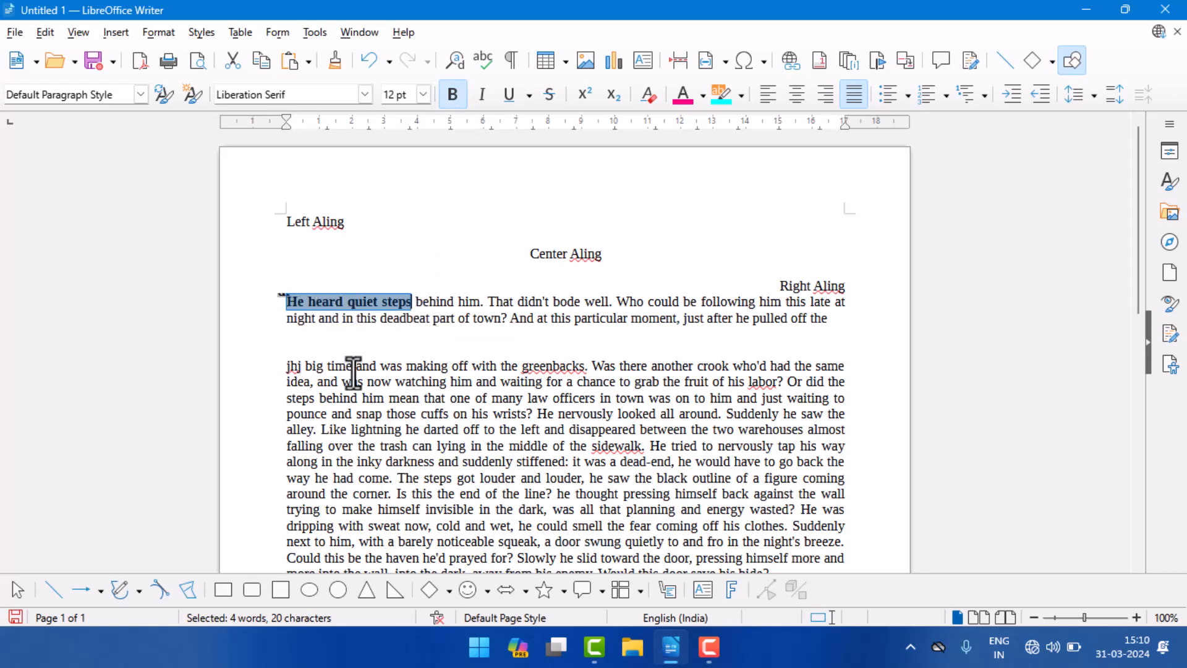
Italicize the passage from "ching him and waiting for a chance" through "snap those cuffs" in the paragraph beginning "jhj big time".
left_click_drag(414, 385, 454, 415)
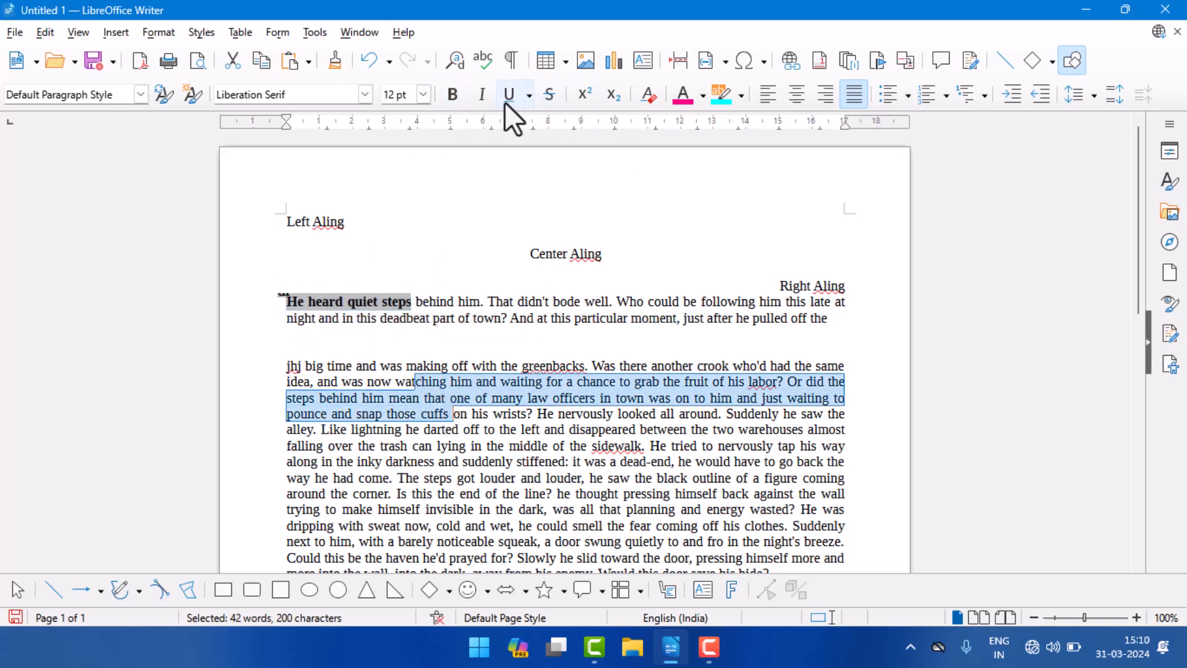
left_click(483, 94)
left_click(489, 398)
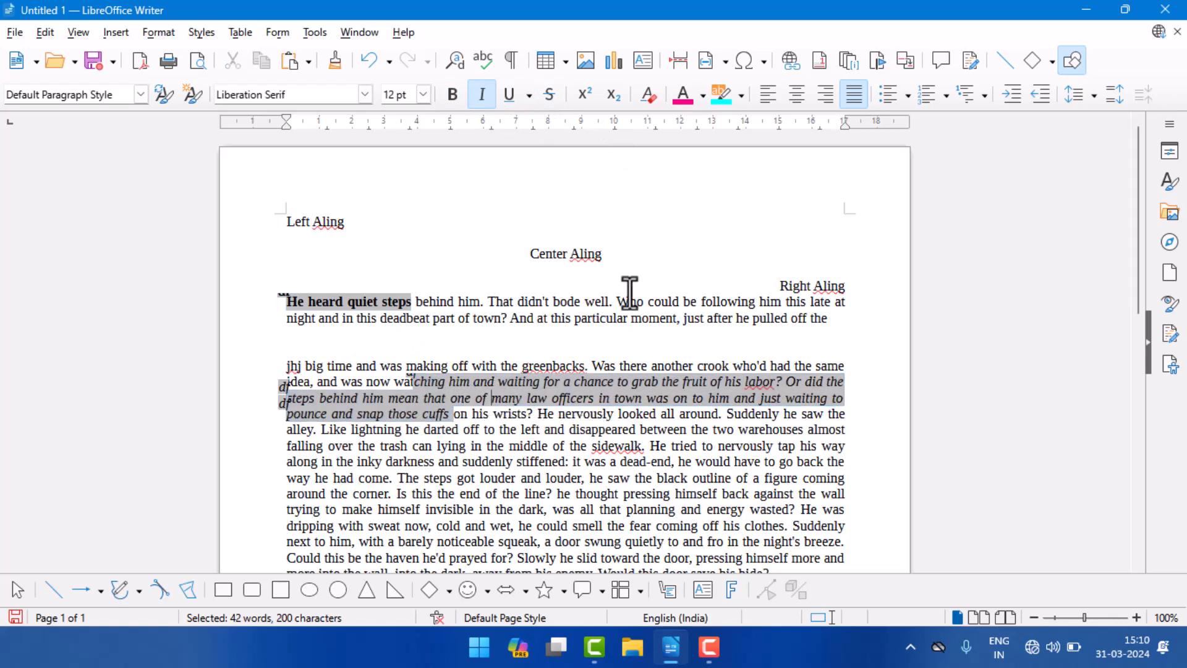
Underline the passage from the final "s" of "darkness" before "and suddenly stiffened" through the "g" of "got" after "The steps".
scroll(609, 427, "down", 3)
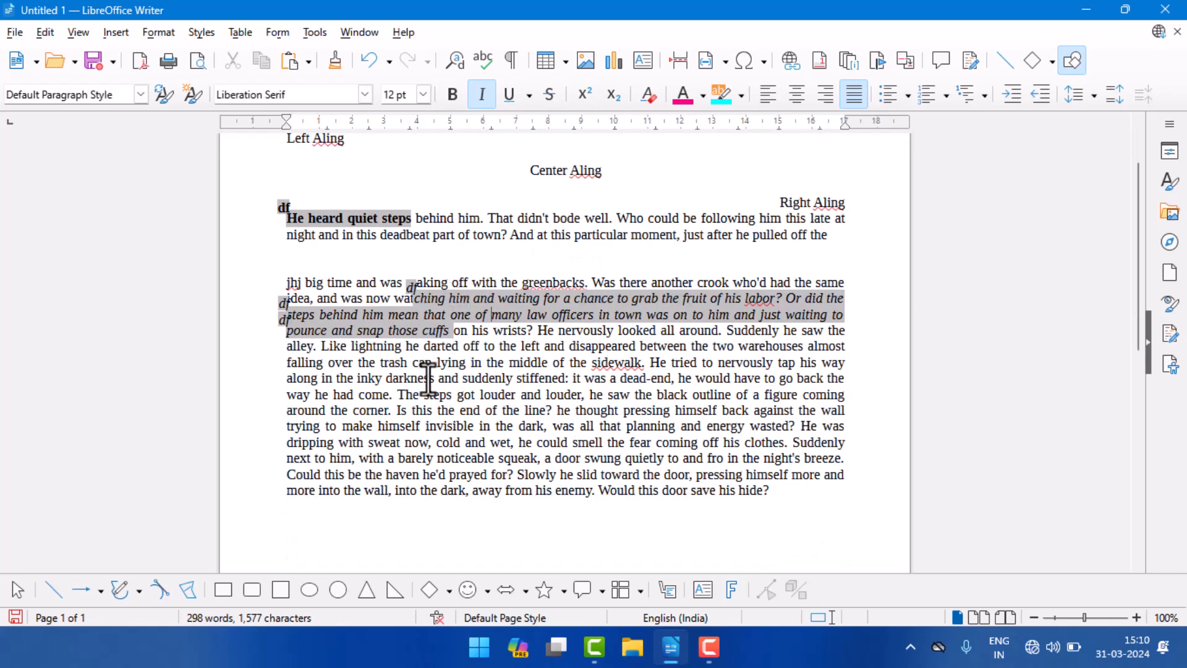
left_click_drag(430, 379, 463, 396)
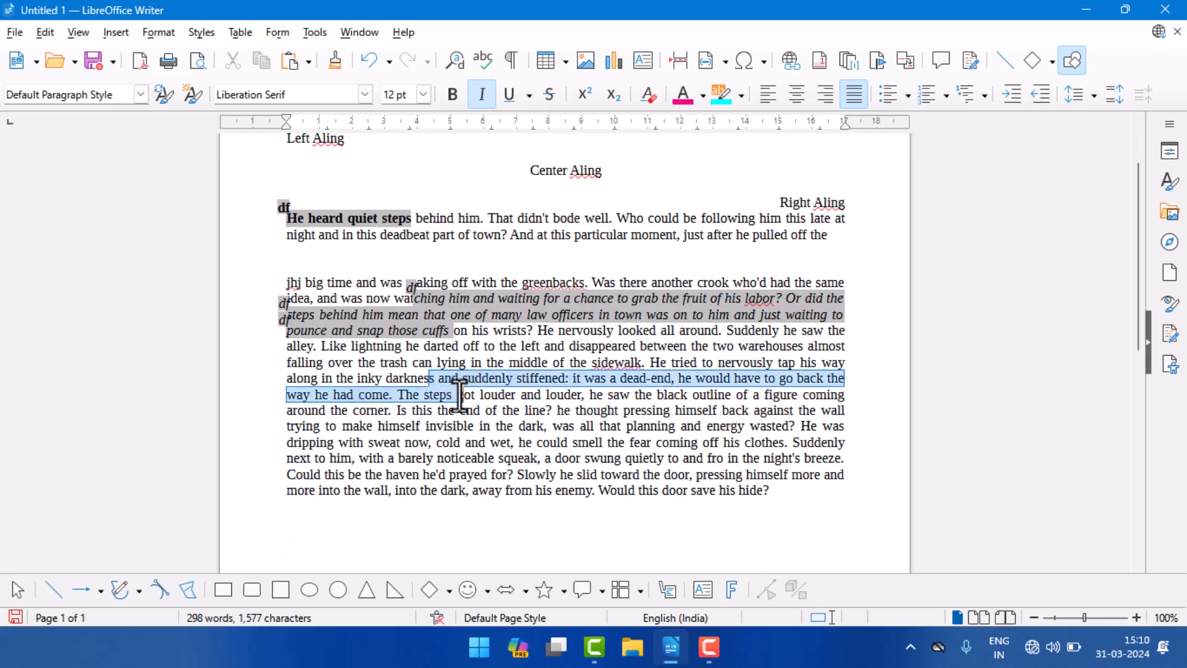
left_click(510, 94)
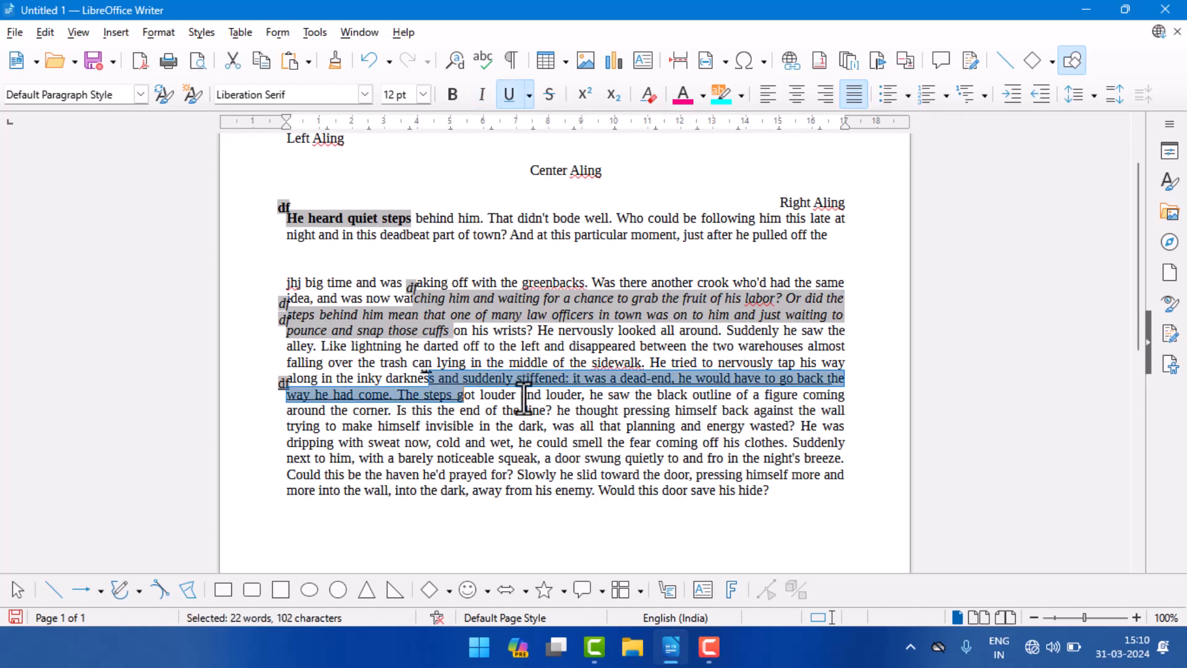
left_click(443, 384)
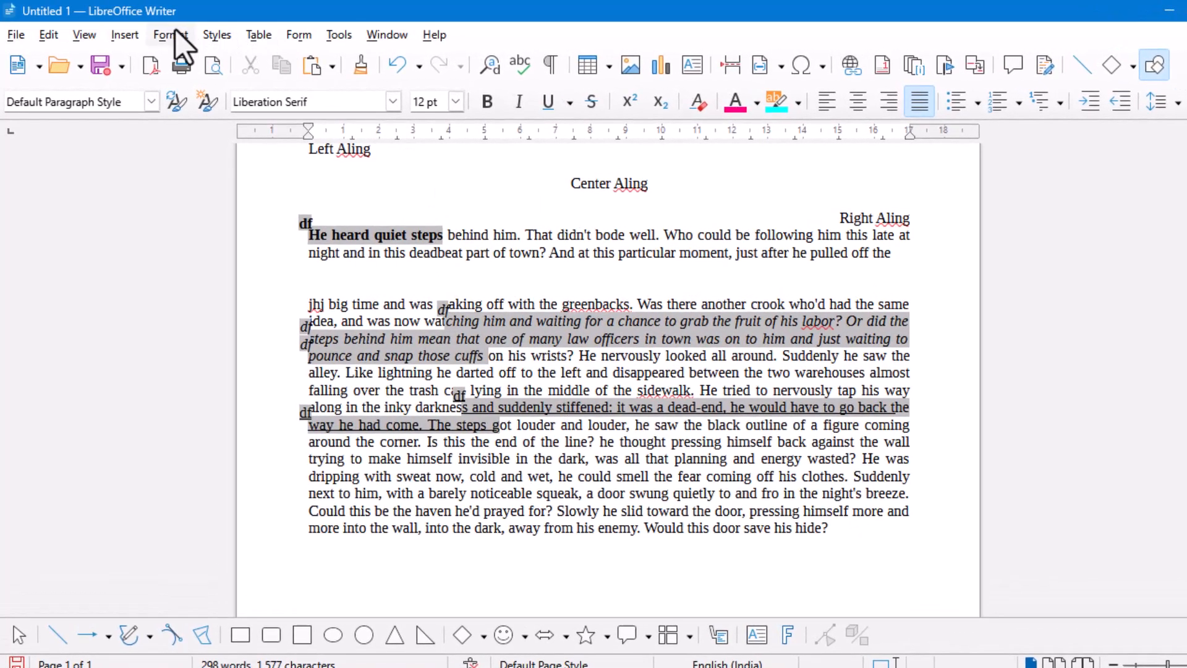
Turn off Spotlight Character Direct Formatting for the document.
left_click(174, 34)
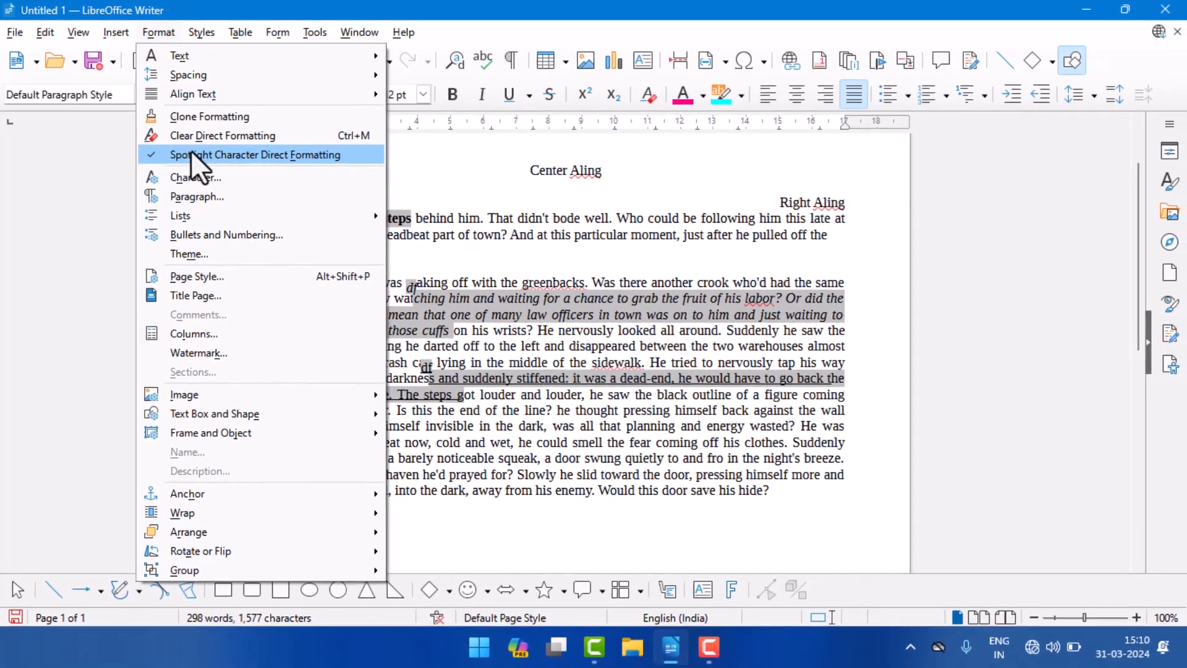
left_click(191, 153)
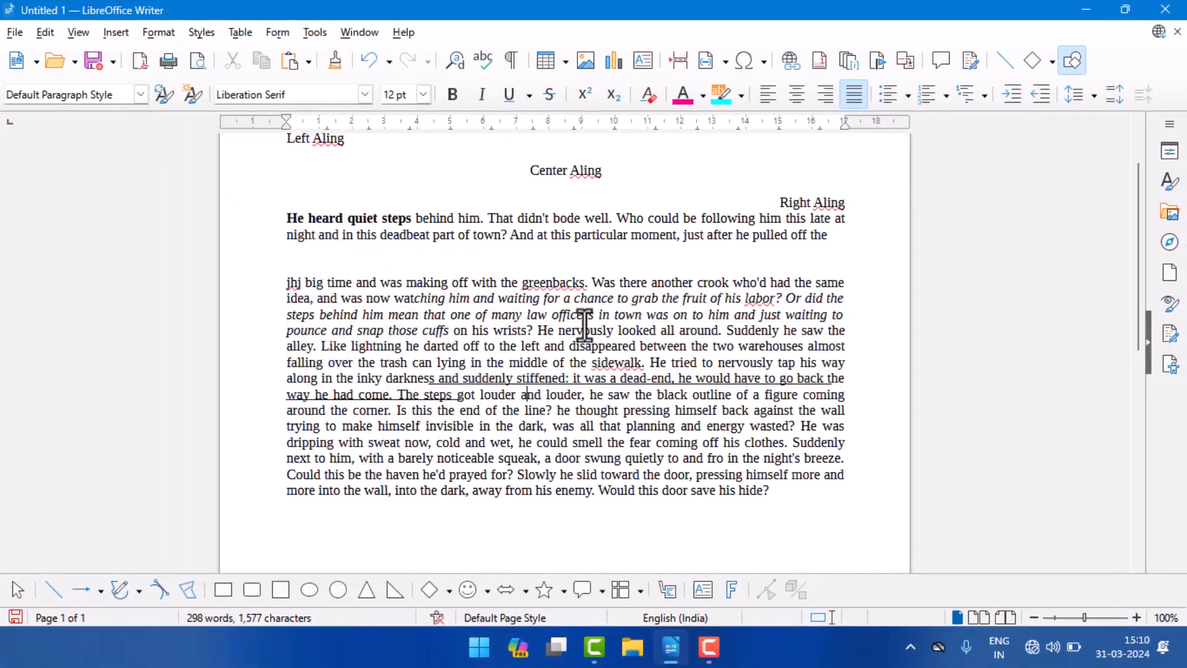
scroll(511, 370, "up", 3)
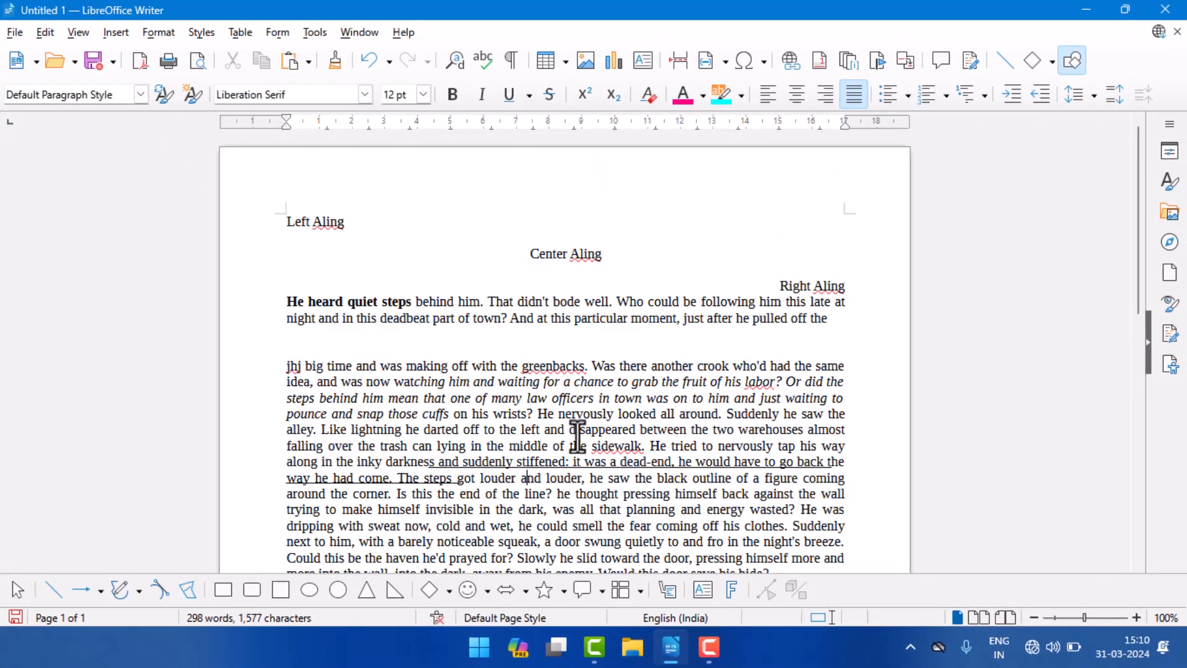
left_click(711, 651)
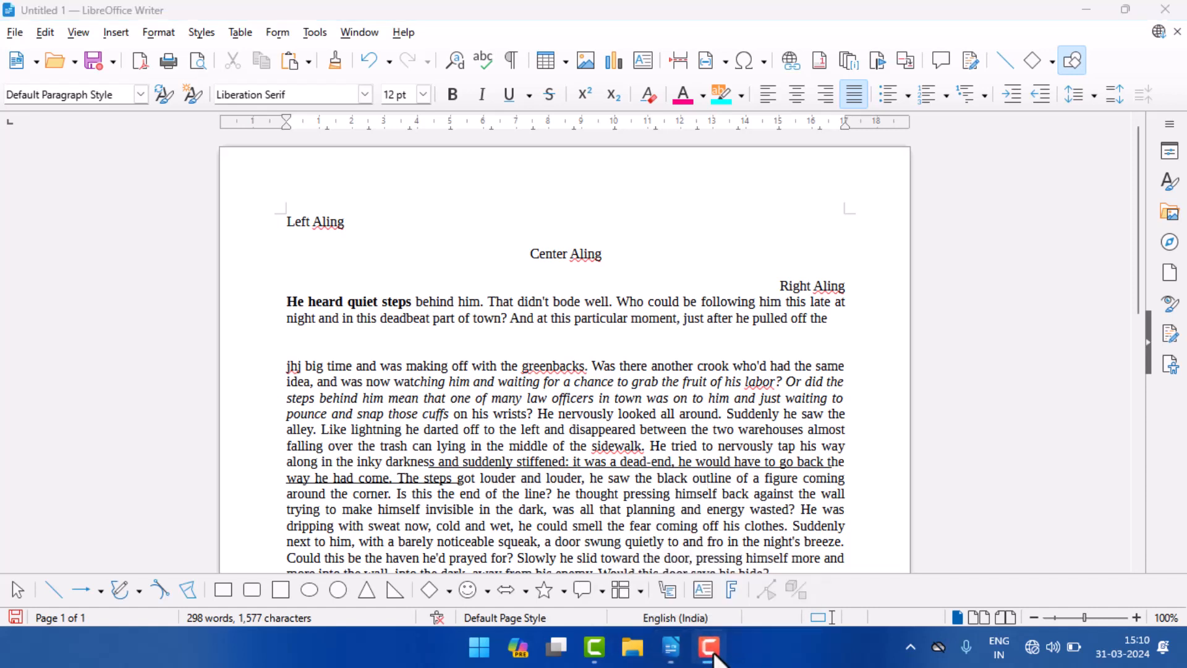